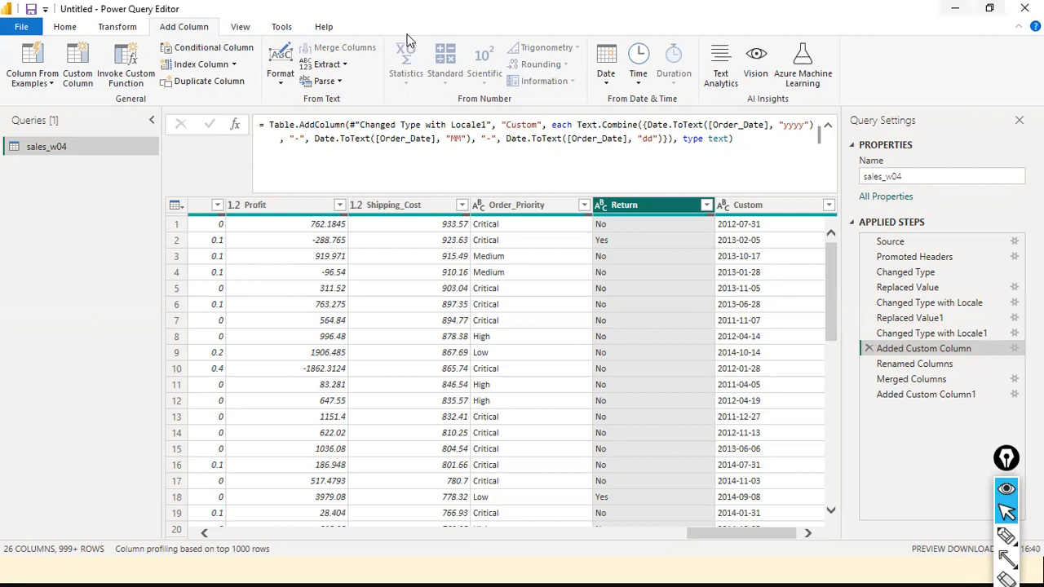
Collapse the formula bar and restore the Power Query Editor to a smaller window.
click(827, 127)
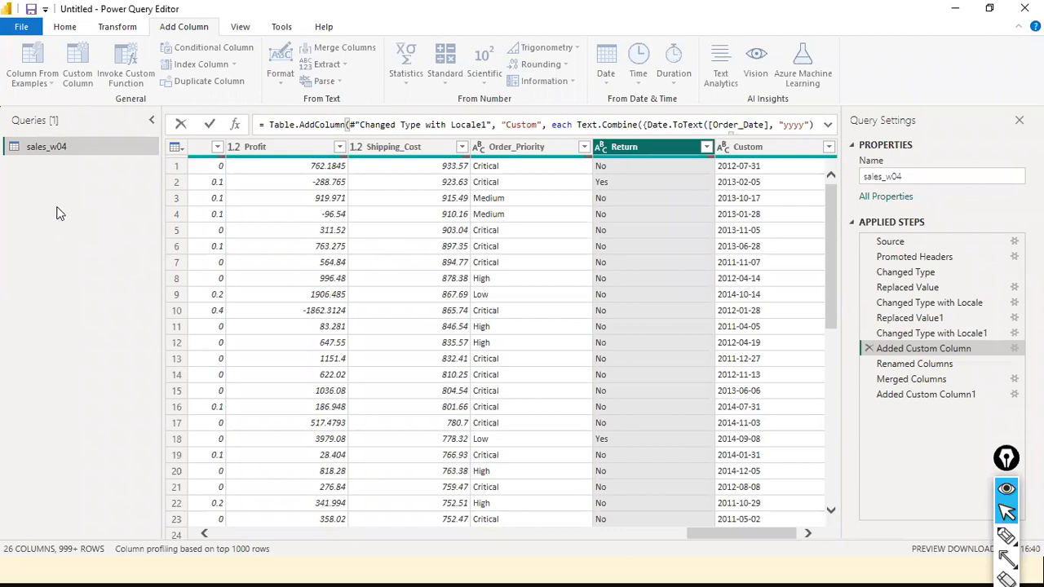
click(992, 9)
click(836, 34)
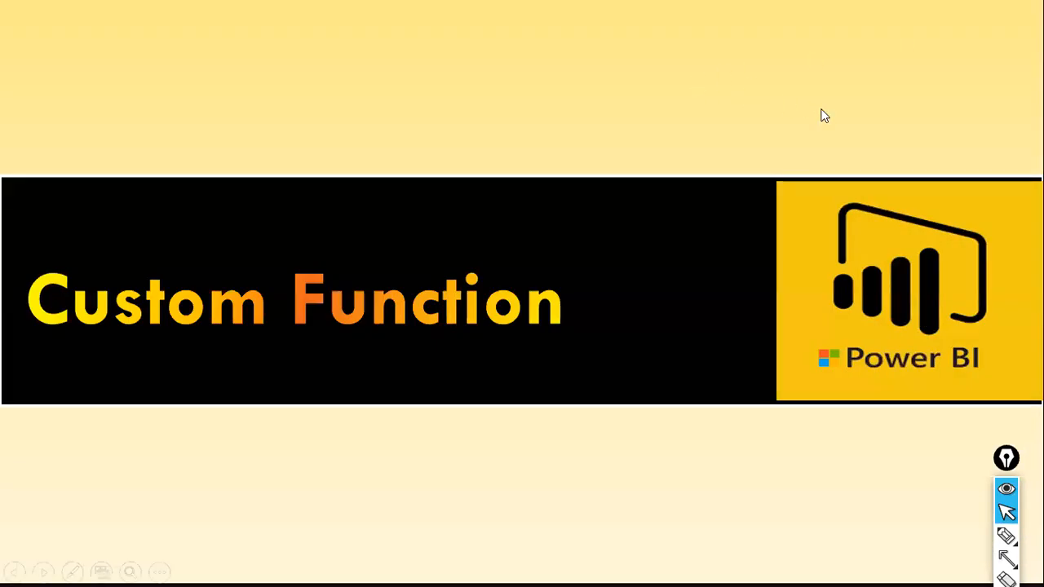
key(alt+Tab)
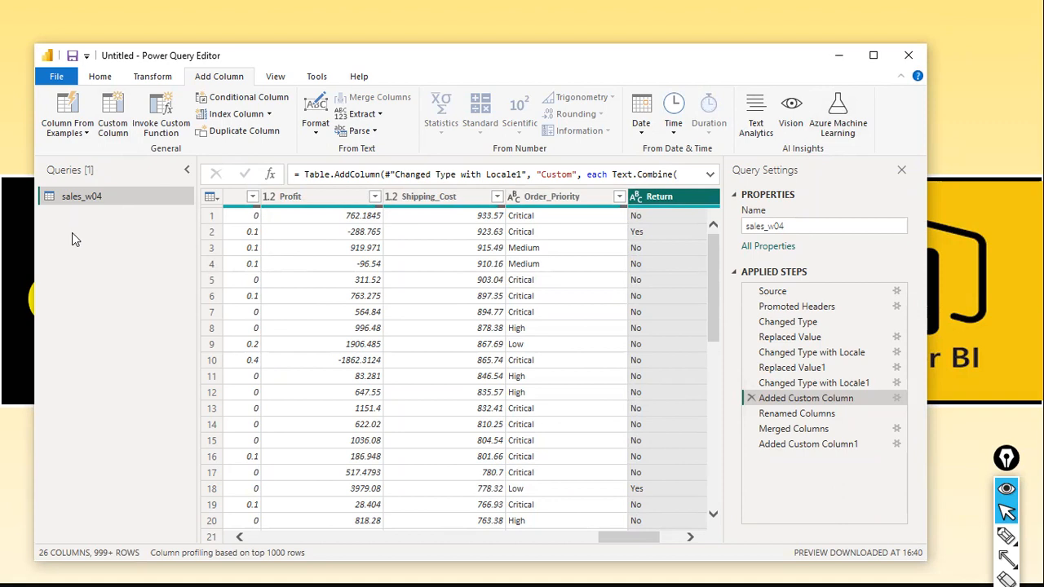
right_click(92, 298)
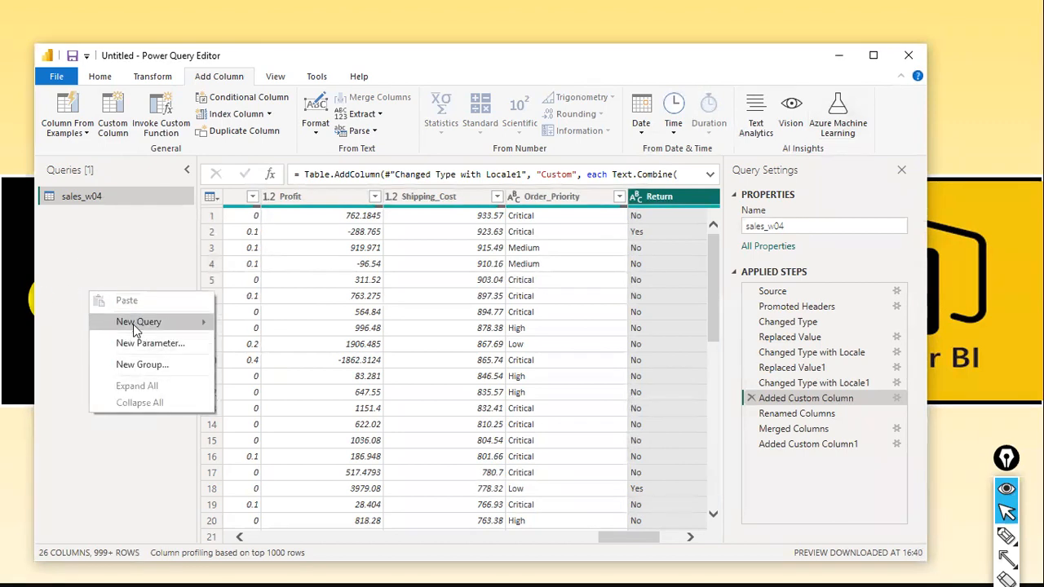
mouse_move(133, 324)
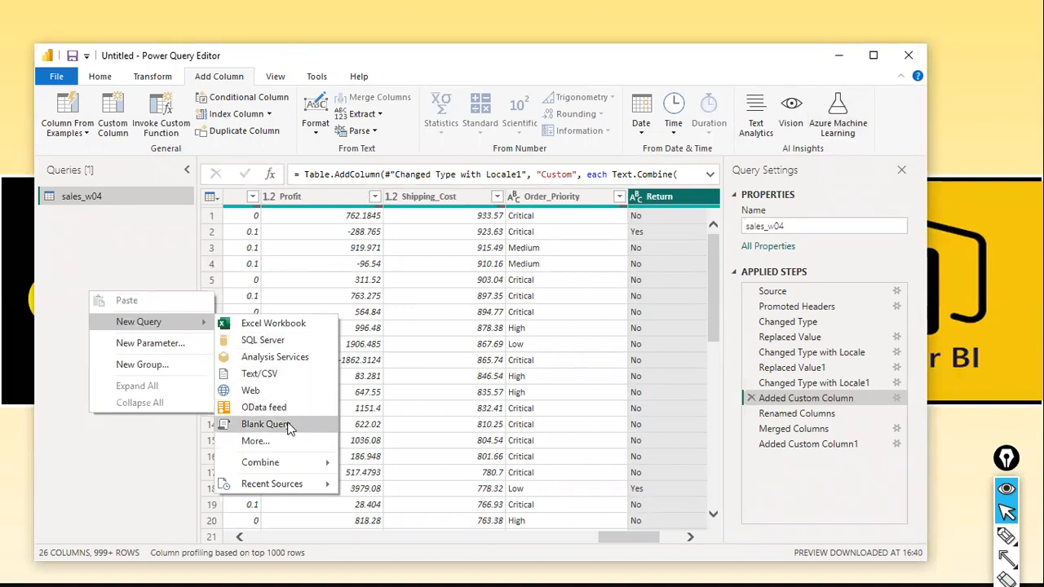
click(75, 245)
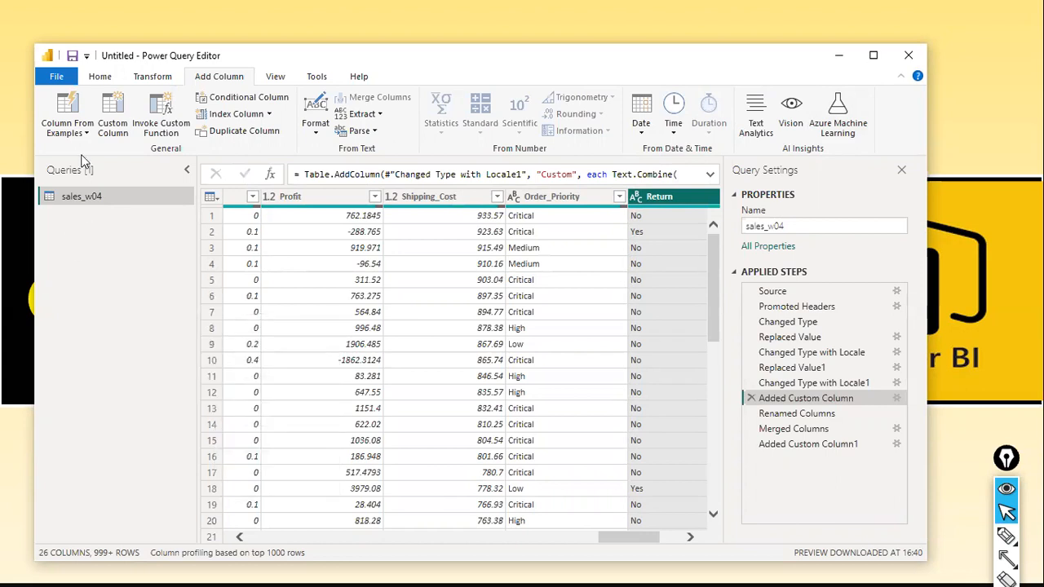
Create a new blank query in the Queries list.
right_click(74, 259)
mouse_move(107, 293)
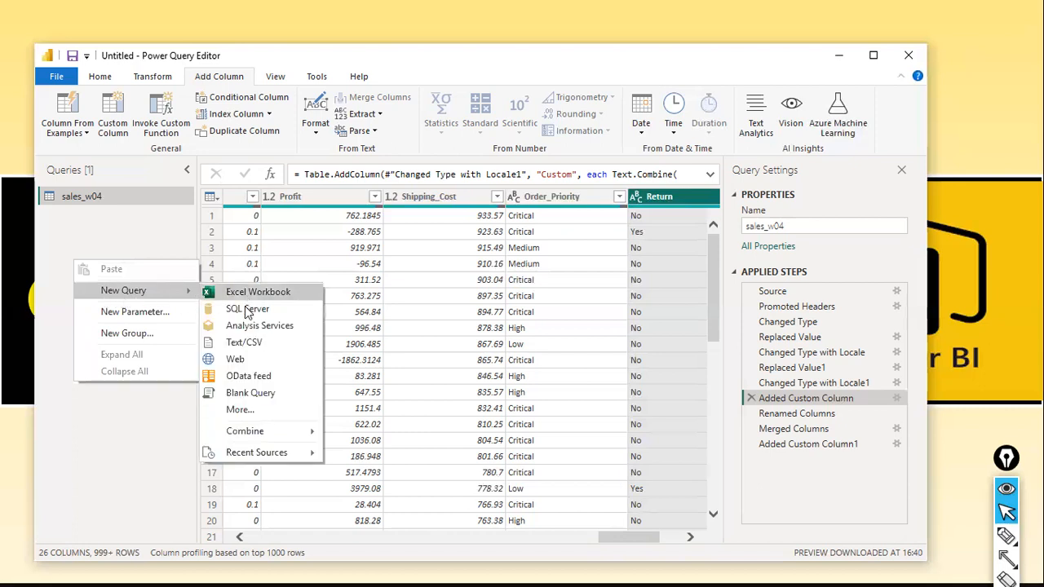
click(234, 395)
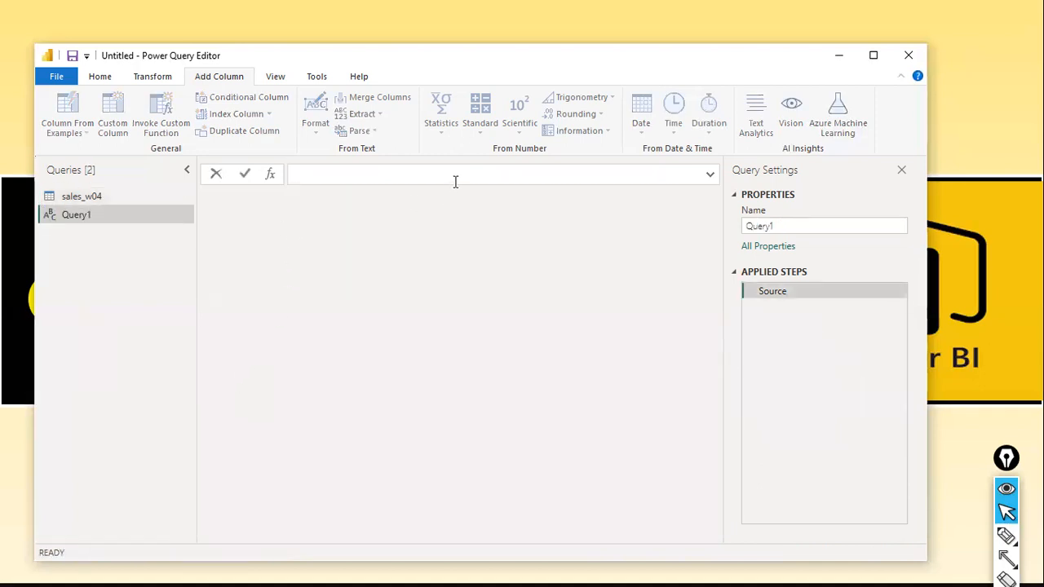
Begin the query's formula with the parameter list = (gsal as number, lop as number).
text(= (gsal as number,)
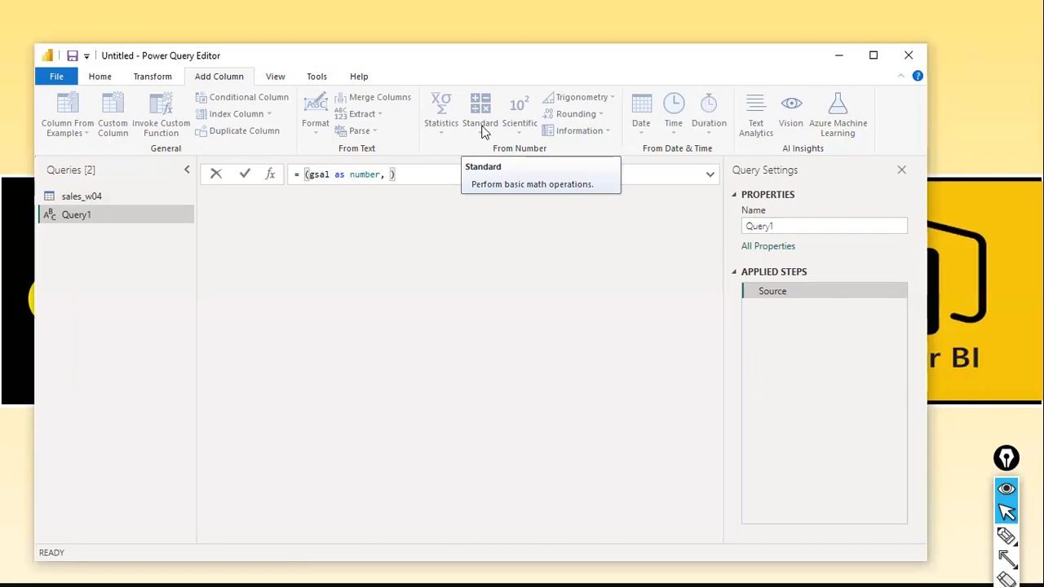
text(lop )
text(as number)
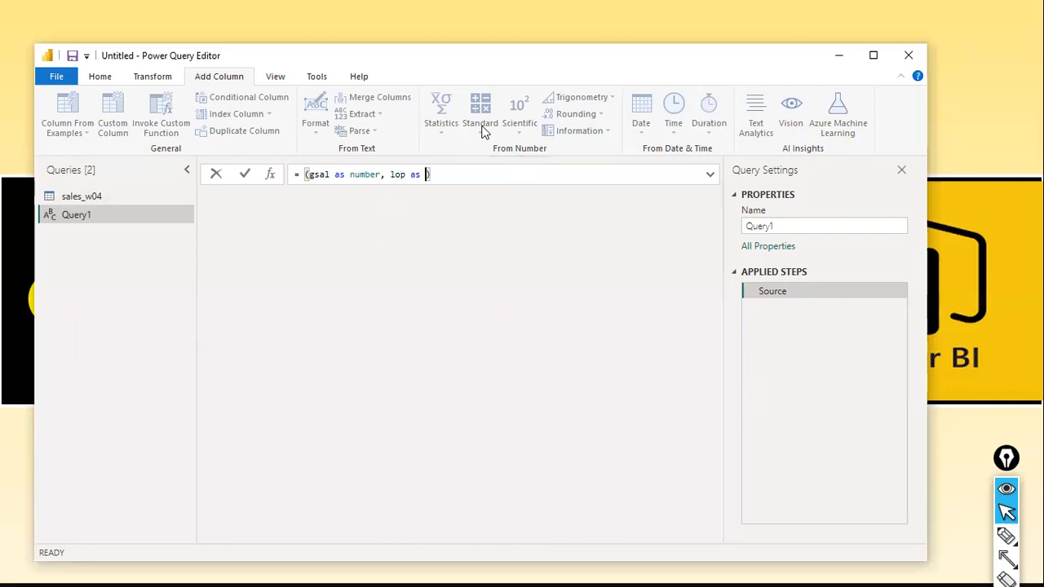
key(BackSpace)
Complete the function formula with => gsal - lop as its return expression.
text(=>)
text(gsal )
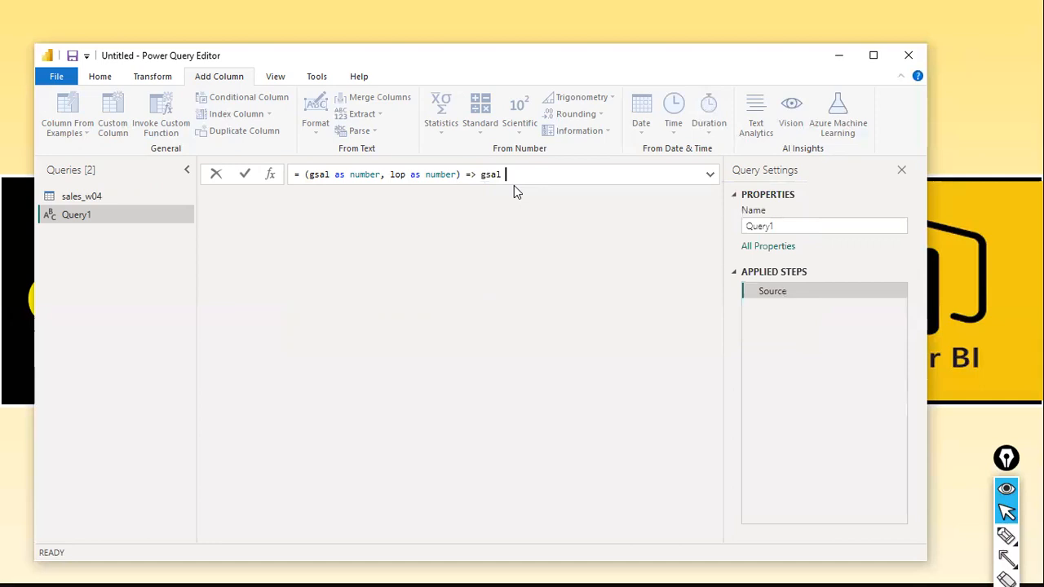
text(-)
text( op)
key(BackSpace)
key(BackSpace)
text(lop)
Examine the return expression gsal - lop in the function formula.
double_click(486, 174)
shift+click(570, 175)
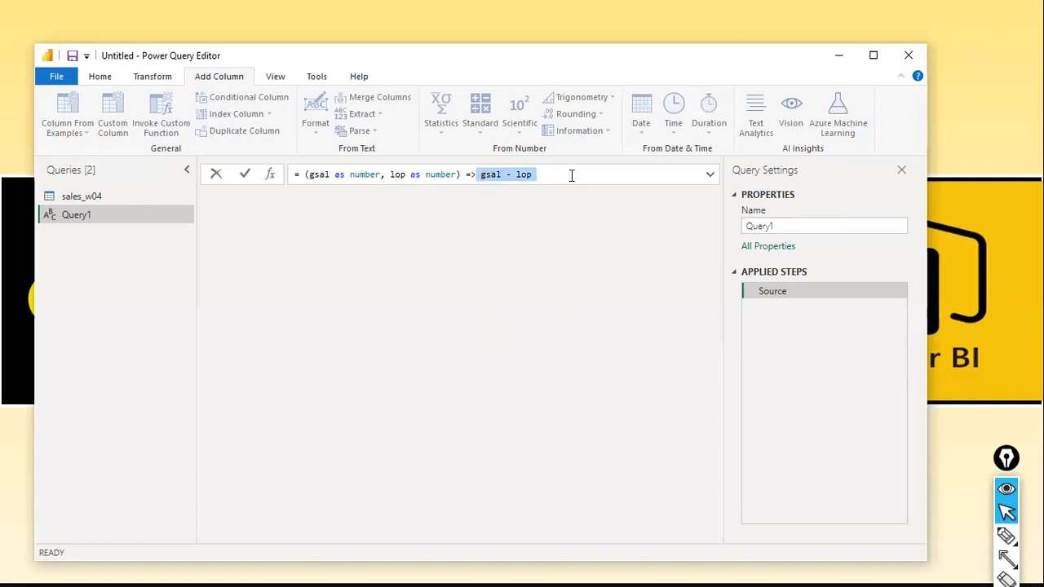
click(571, 174)
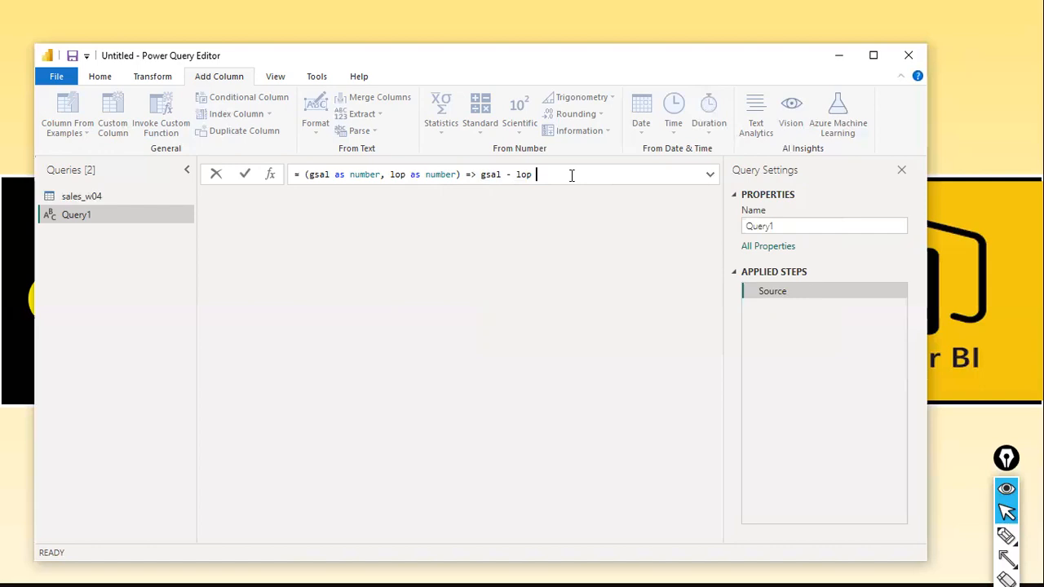
double_click(486, 175)
shift+click(539, 175)
click(538, 175)
double_click(522, 174)
click(492, 175)
double_click(490, 174)
key(shift+End)
double_click(492, 175)
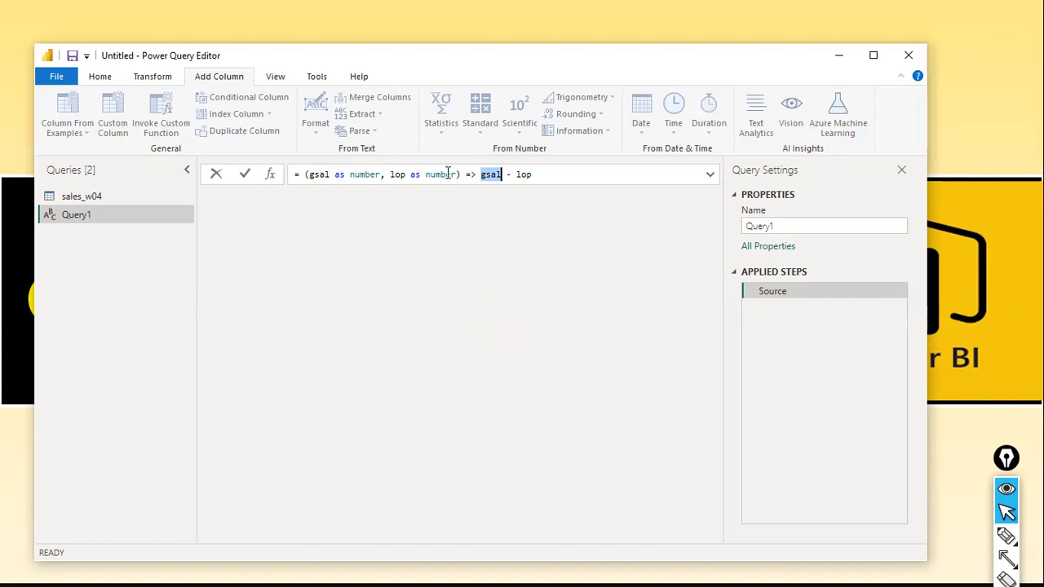
click(562, 169)
drag(483, 177, 502, 181)
click(502, 183)
click(491, 178)
click(532, 176)
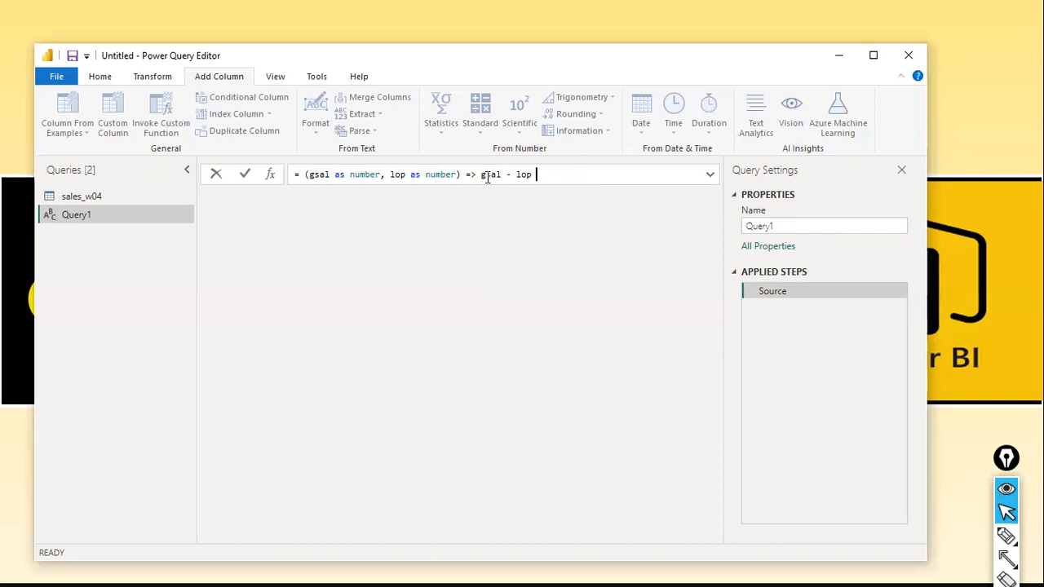
Examine how the gsal and lop parameters in the parentheses relate to the return expression.
click(315, 174)
click(398, 174)
click(564, 173)
drag(305, 174, 287, 173)
click(376, 168)
click(311, 174)
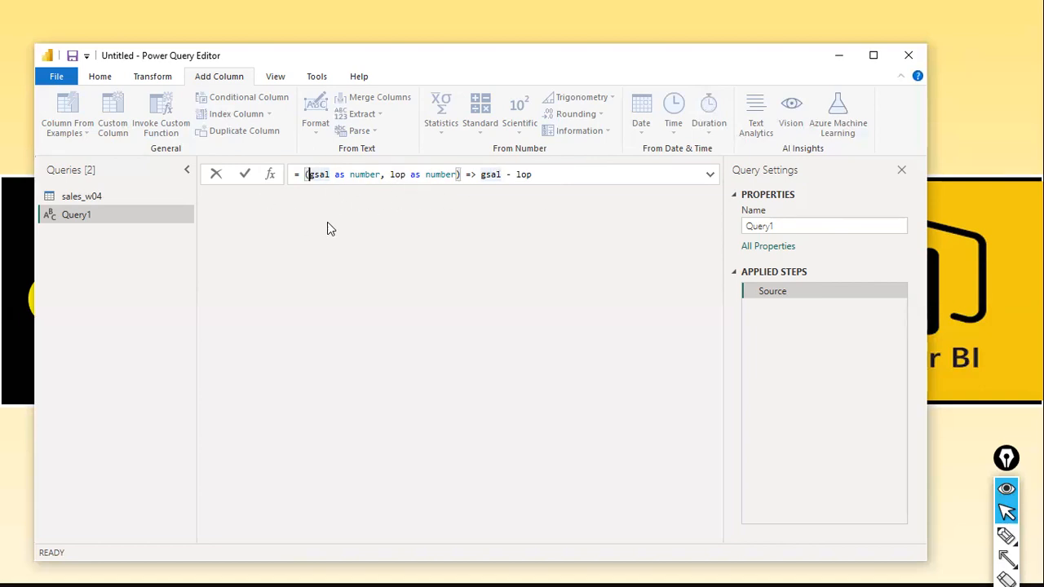
click(561, 182)
click(532, 174)
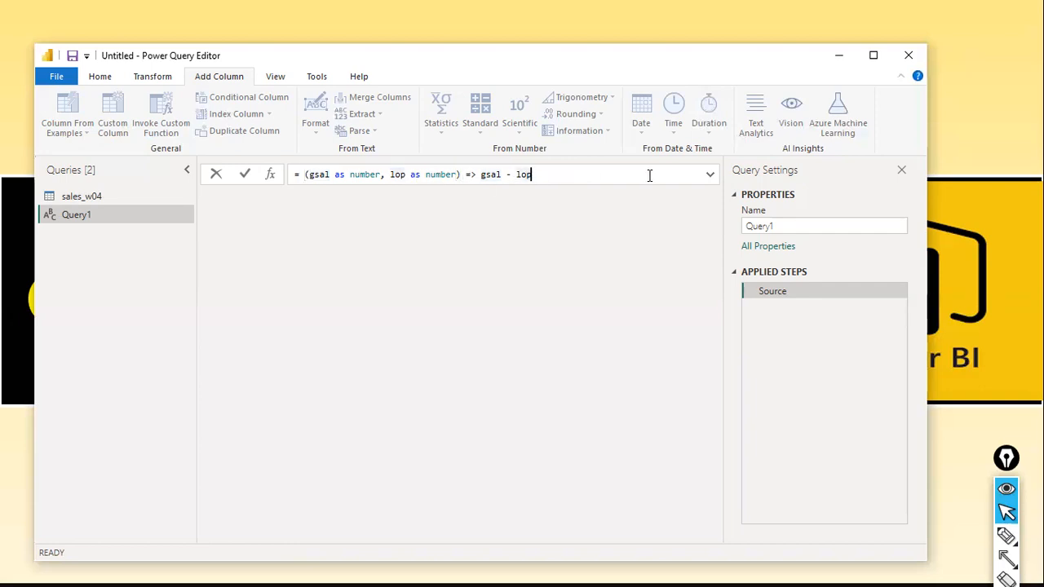
Commit the formula = (gsal as number, lop as number) => gsal - lop to turn the query into a function.
key(ctrl+a)
key(BackSpace)
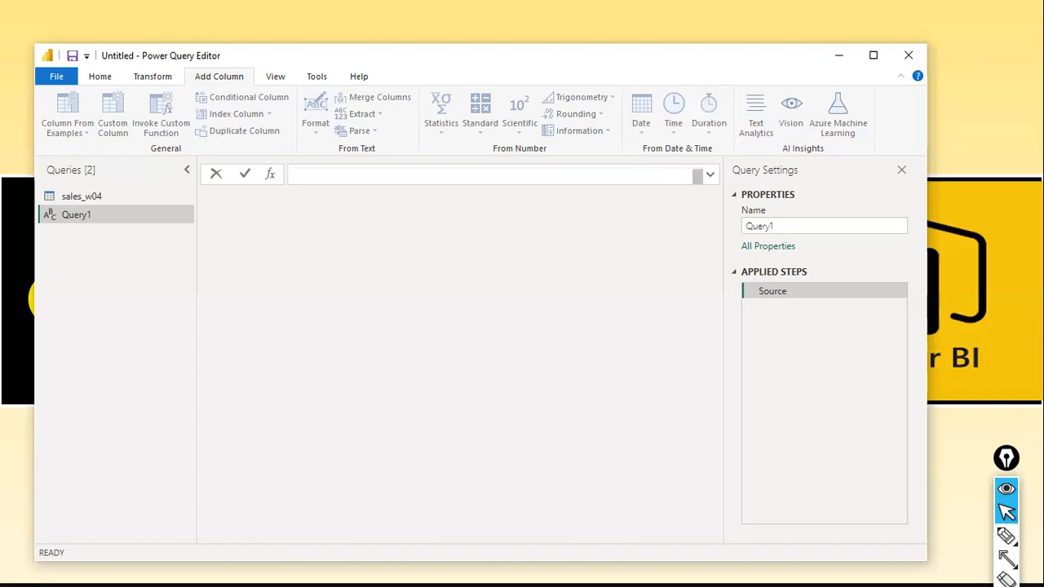
key(ctrl+z)
key(shift+Return)
key(BackSpace)
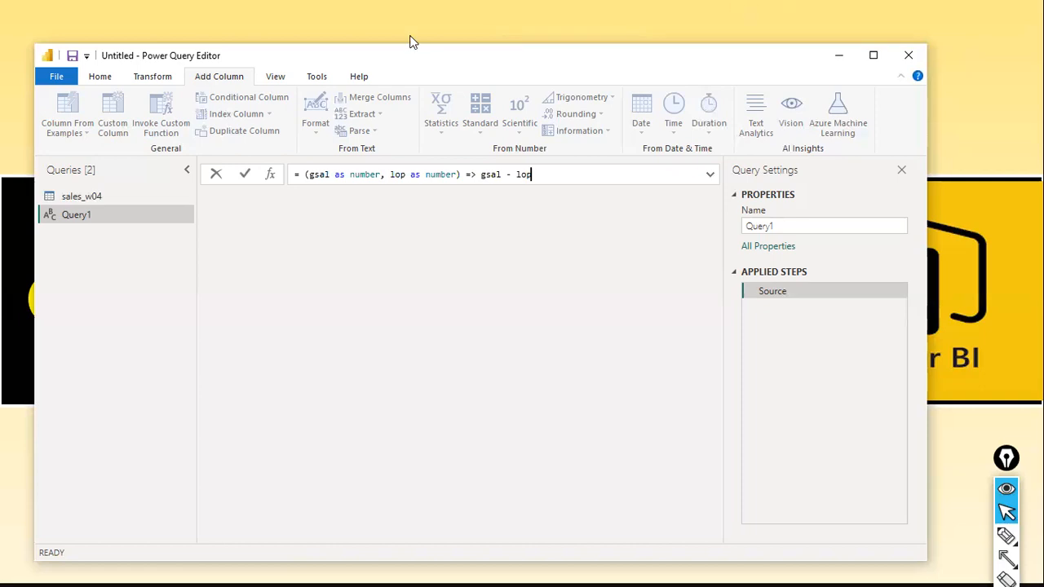
click(244, 175)
Try the undefined name lop1 in the function's return expression and restore it to lop.
click(624, 169)
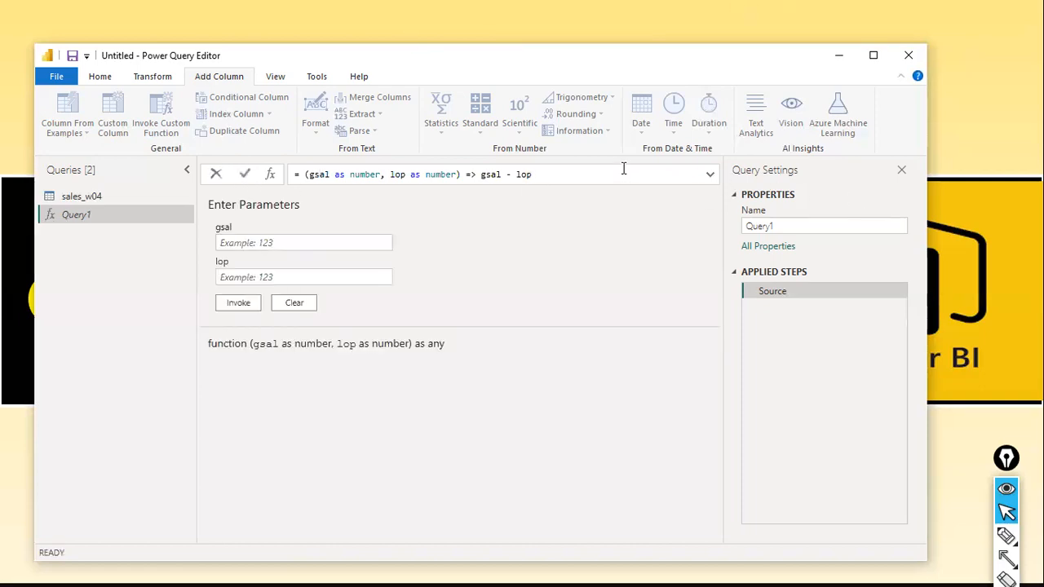
text(1)
click(245, 175)
click(580, 175)
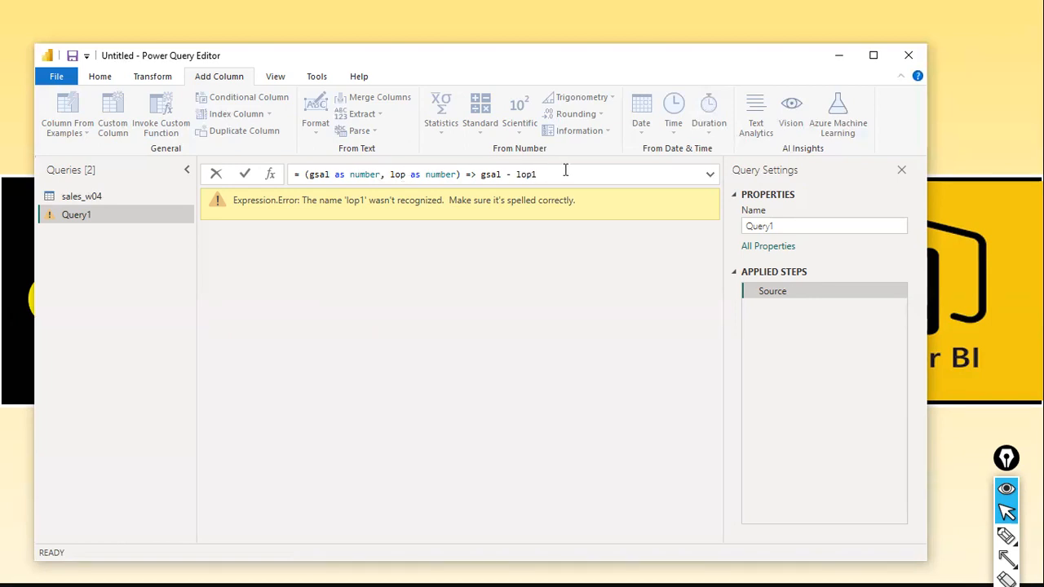
key(BackSpace)
key(Return)
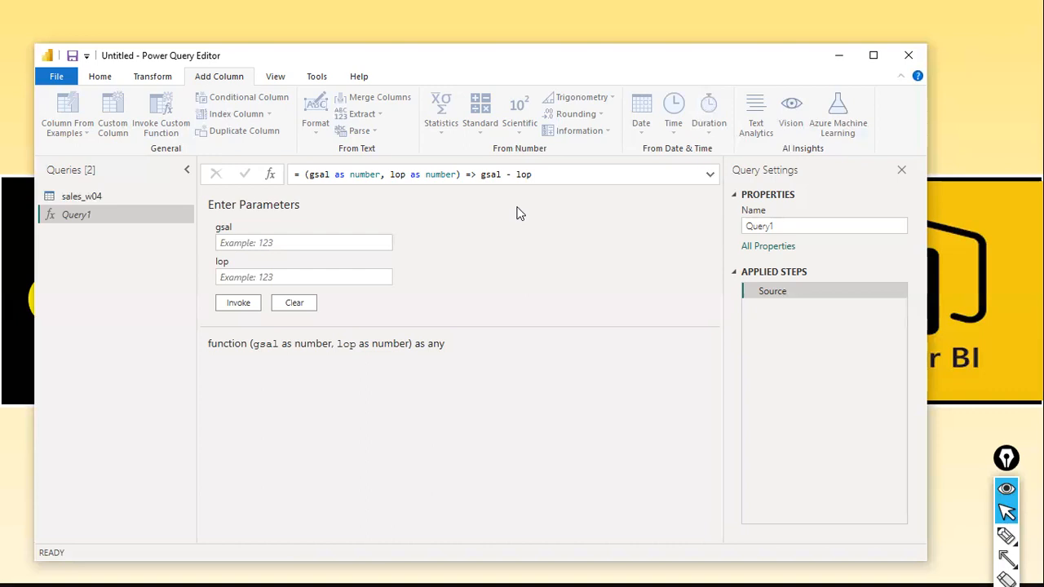
Draw annotation arrows from the gsal and lop fields to their matching parameters in the formula.
key(ctrl+shift+8)
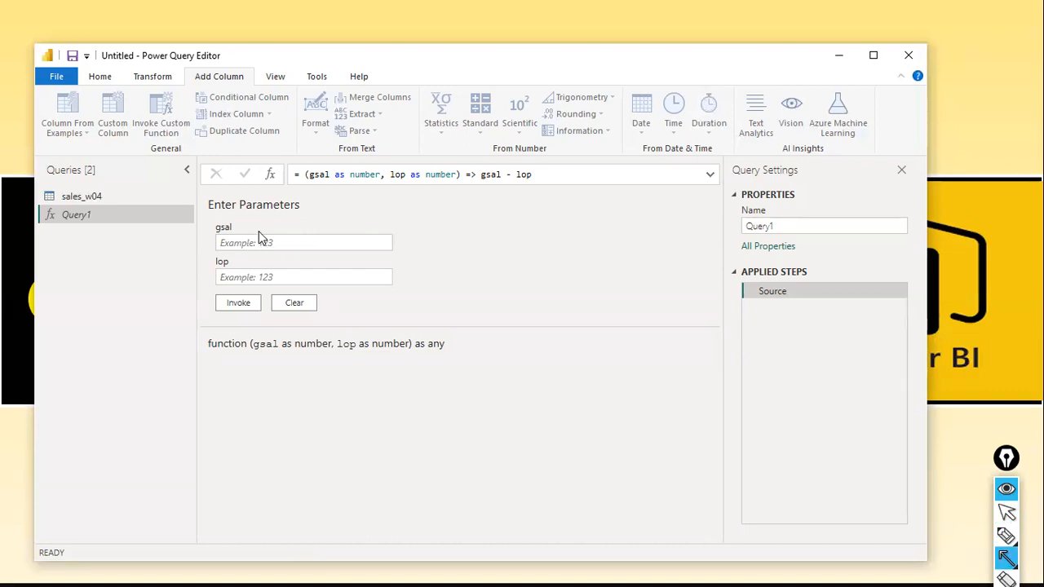
drag(234, 230, 320, 185)
drag(222, 263, 398, 178)
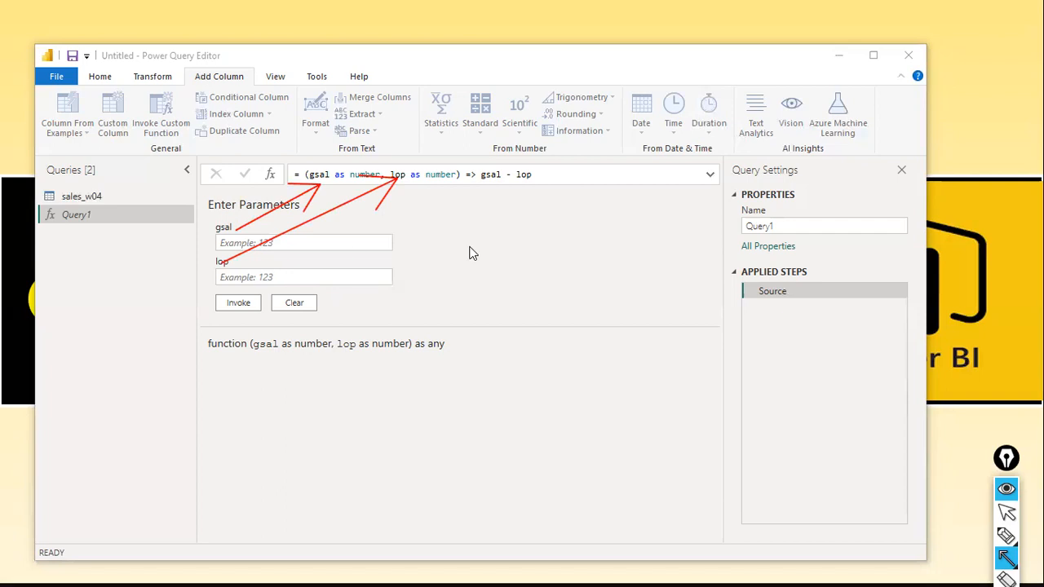
key(Escape)
Enter 100000 for the gsal parameter and 20000 for the lop parameter.
click(315, 244)
text(1000000)
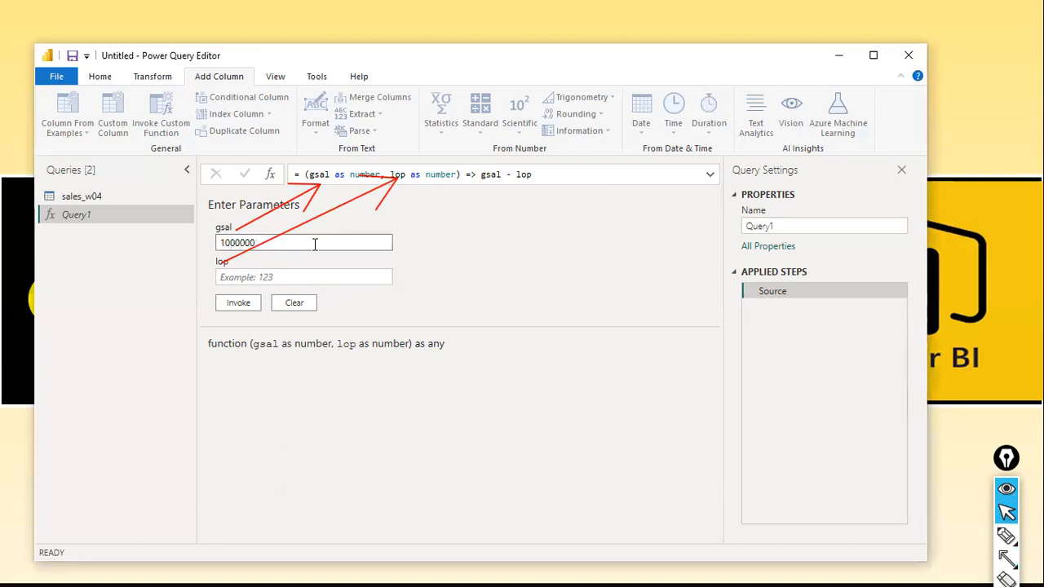
key(BackSpace)
click(296, 273)
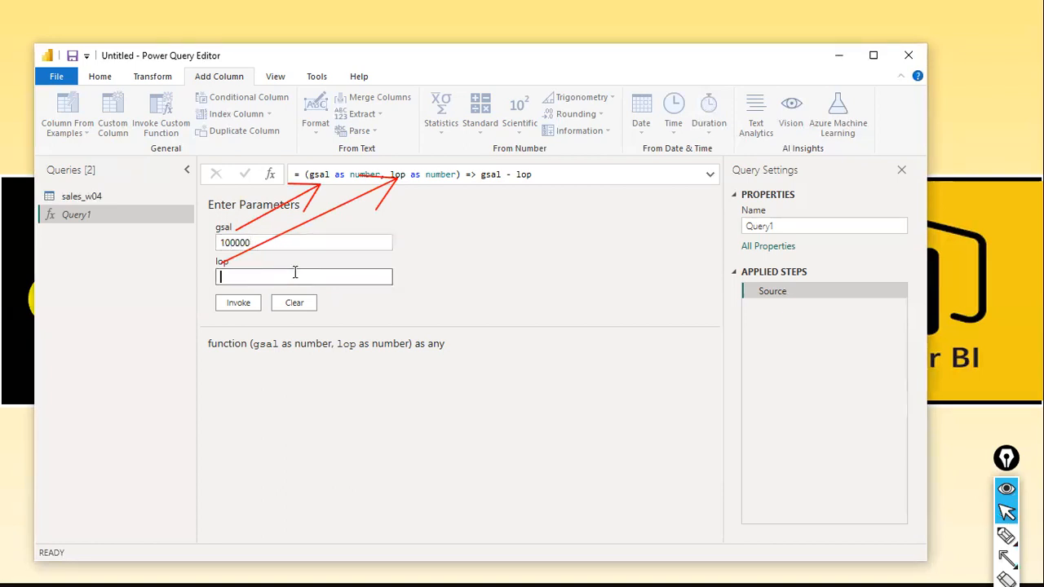
click(312, 242)
key(BackSpace)
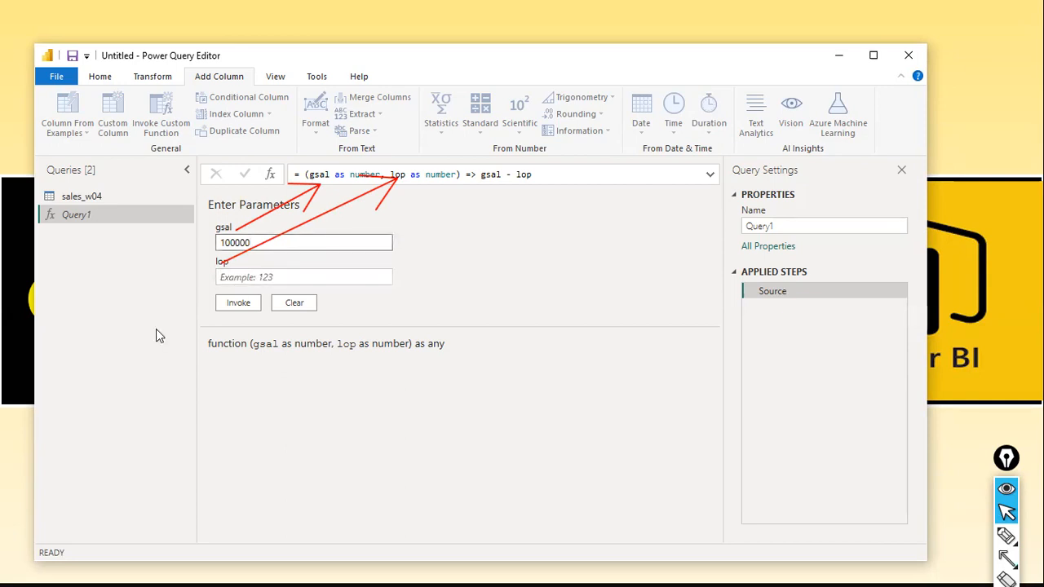
text(0)
key(Tab)
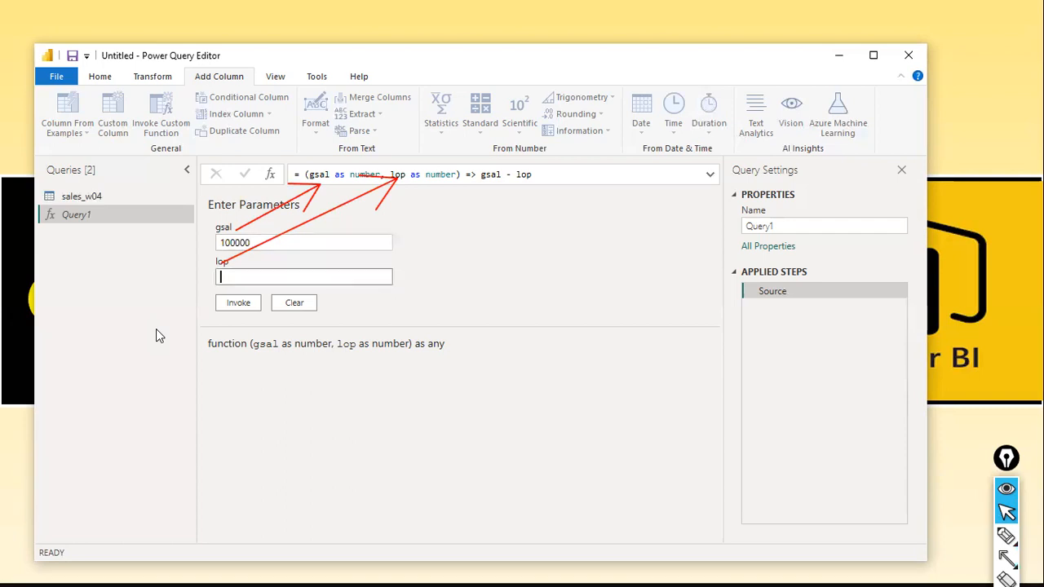
text(20000)
Review how the formula's parameter list feeds the expression gsal - lop.
click(552, 174)
drag(552, 174, 480, 173)
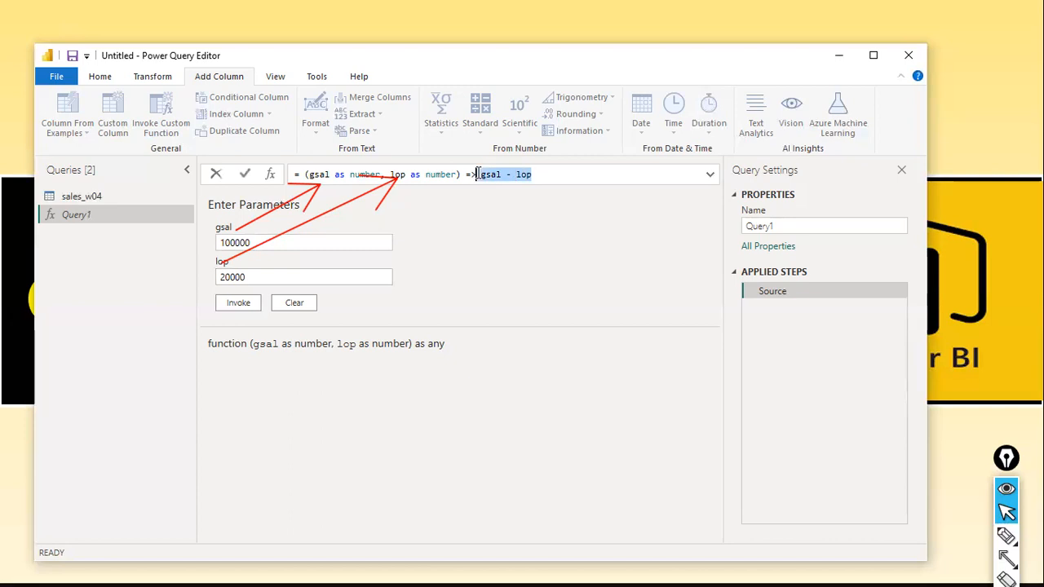
drag(308, 173, 576, 176)
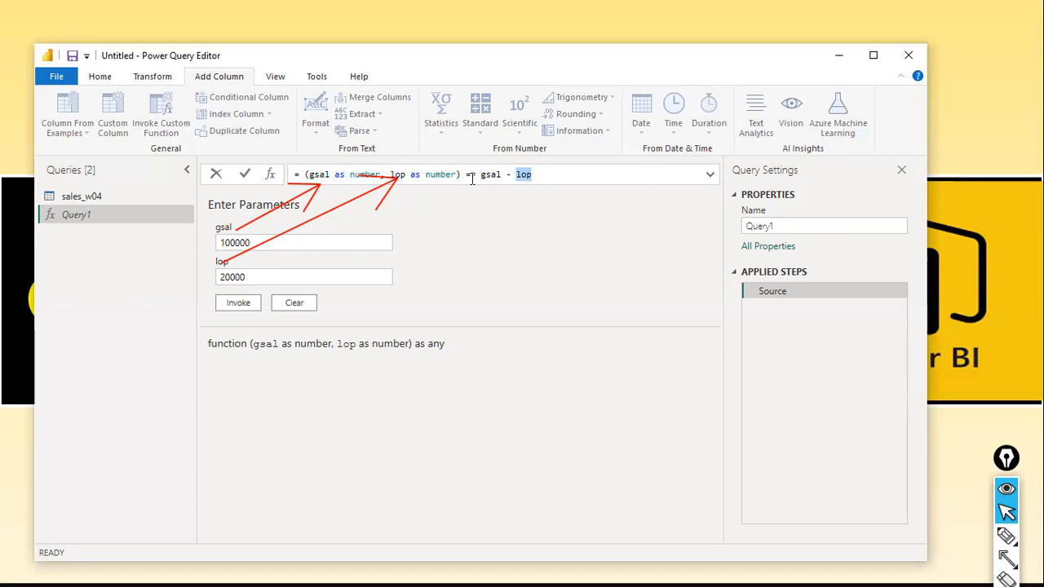
drag(463, 173, 300, 173)
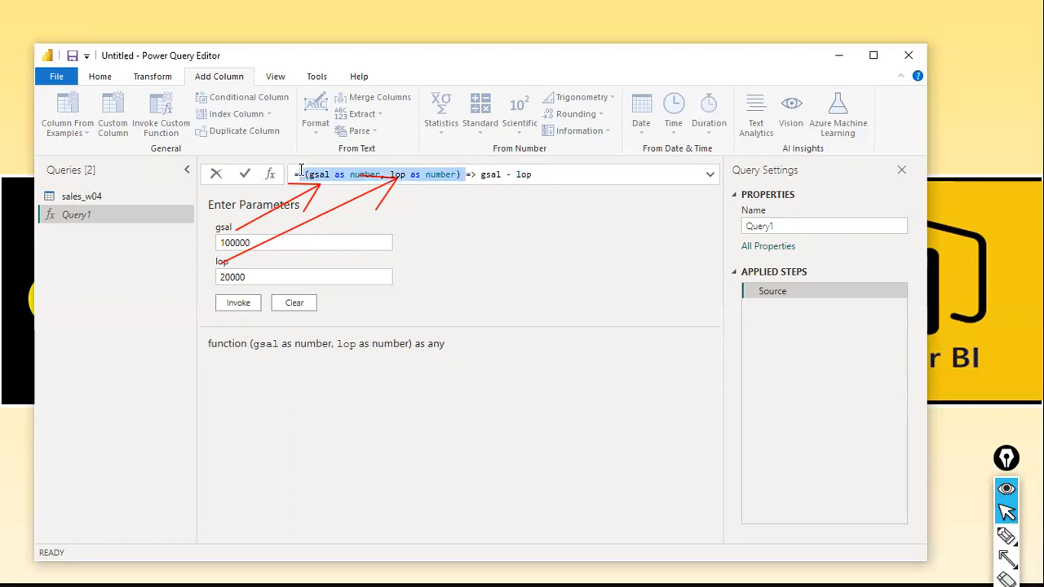
click(488, 174)
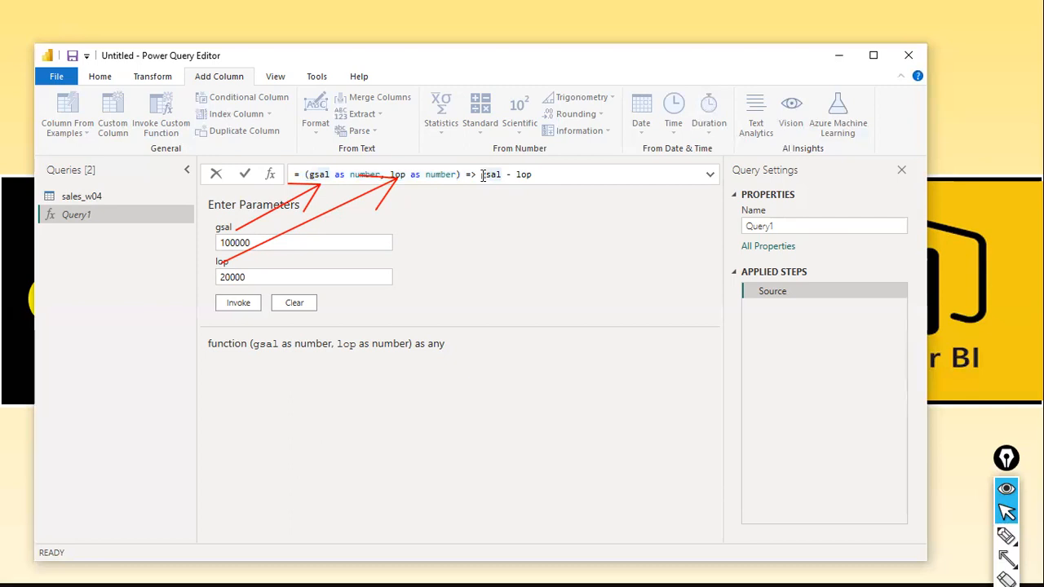
drag(533, 174, 477, 179)
click(503, 183)
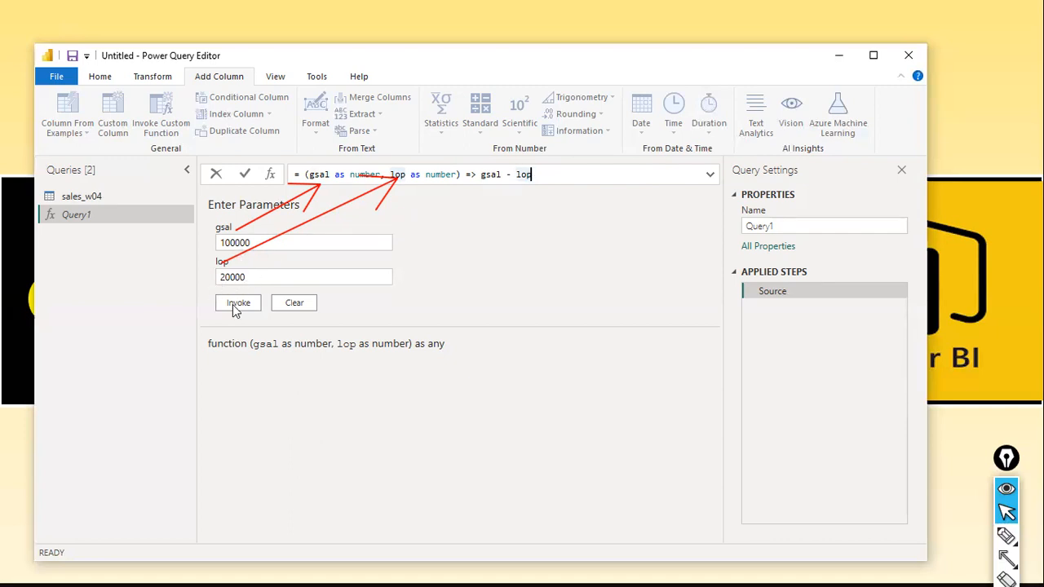
Invoke the function with the entered parameter values and reopen the Query1 function.
click(258, 276)
click(243, 303)
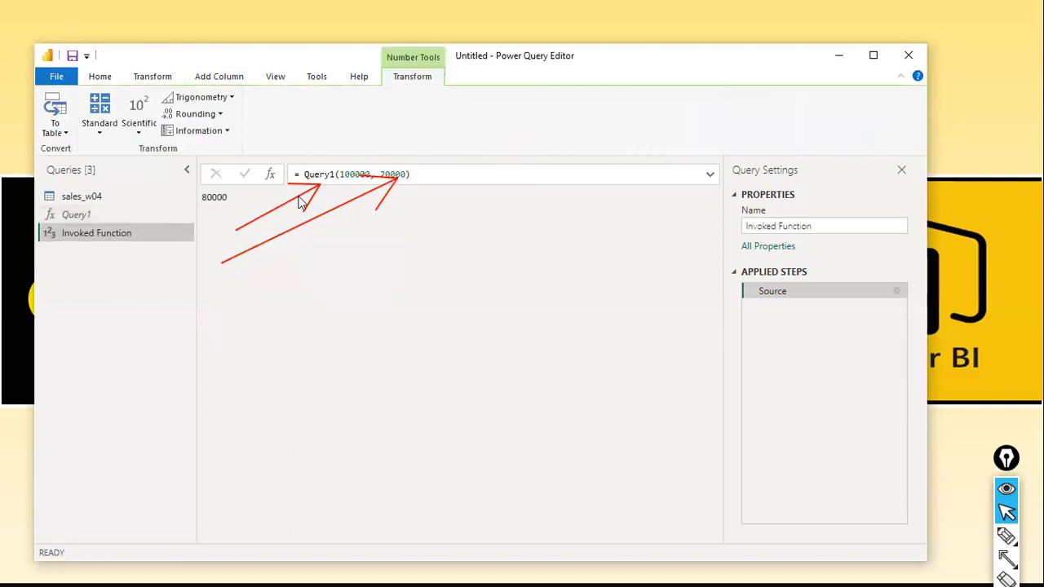
click(70, 217)
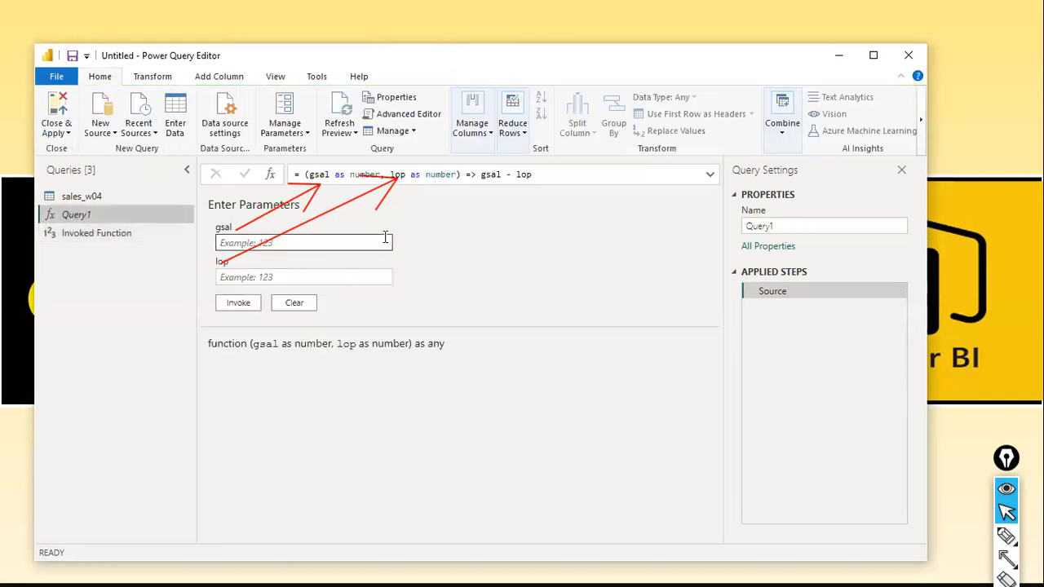
Clear the annotation arrows, invoke Query1 with gsal 120000 and lop 30000, and reopen the function.
key(ctrl+shift+7)
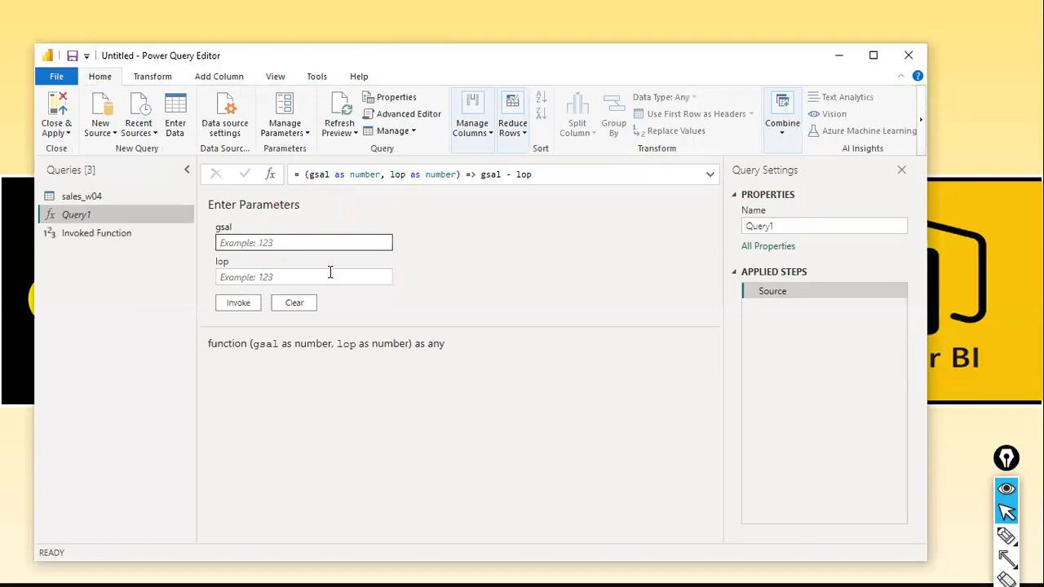
click(343, 241)
text(1200000)
key(Tab)
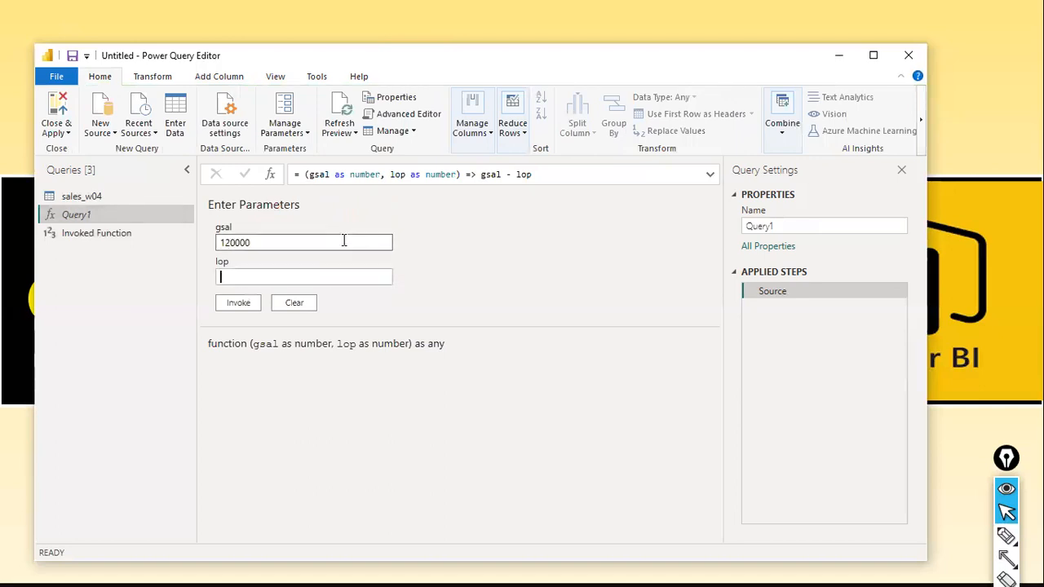
key(Tab)
text(30000)
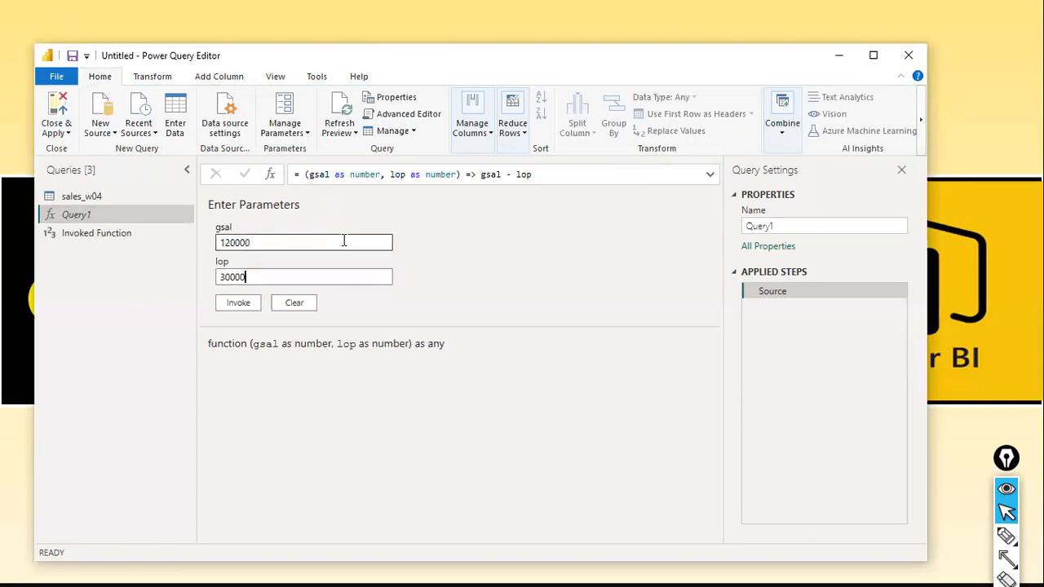
click(231, 305)
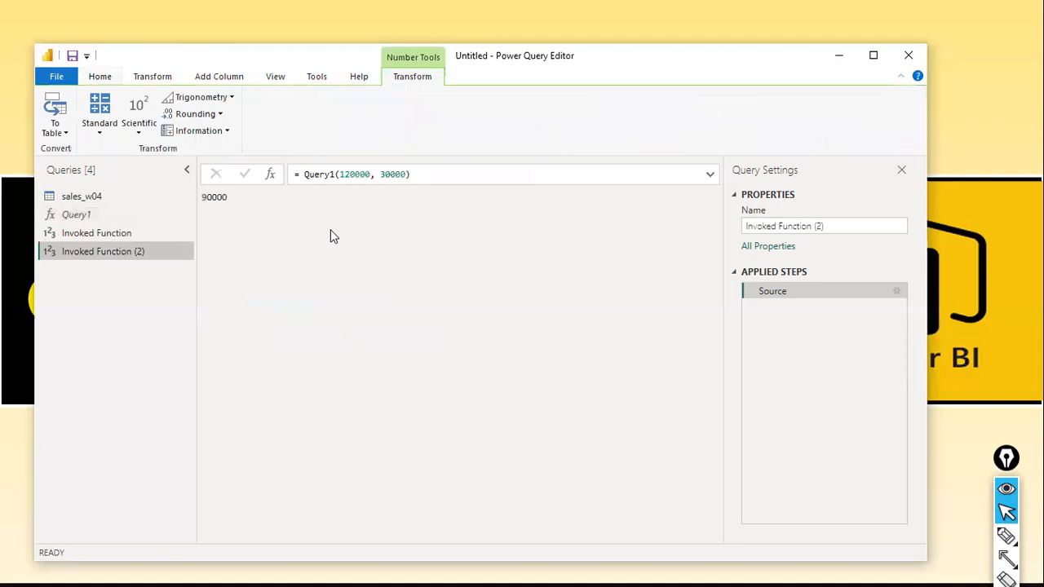
click(84, 215)
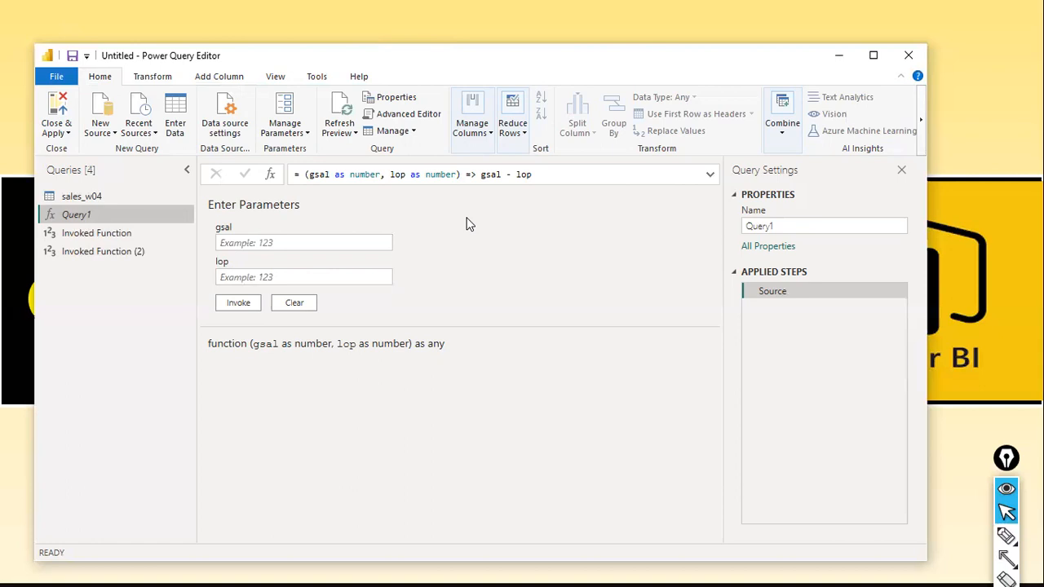
Delete the Invoked Function and Invoked Function (2) queries.
click(121, 237)
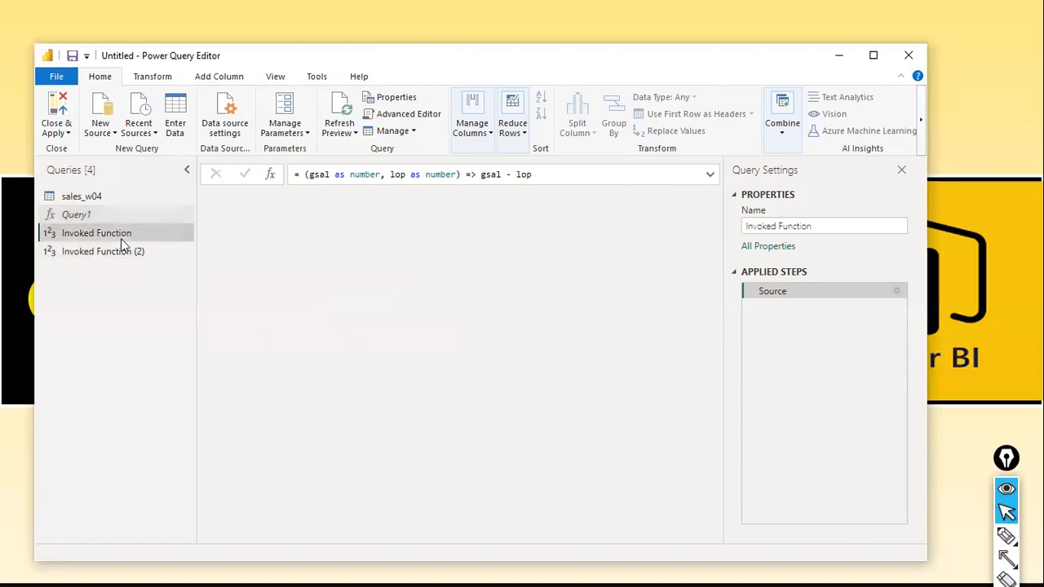
right_click(122, 237)
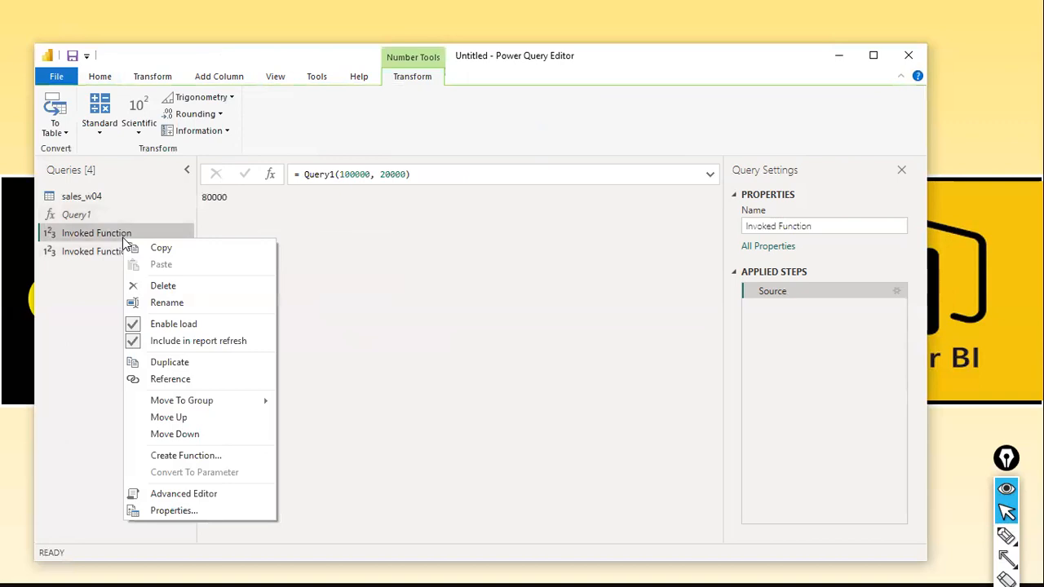
click(138, 287)
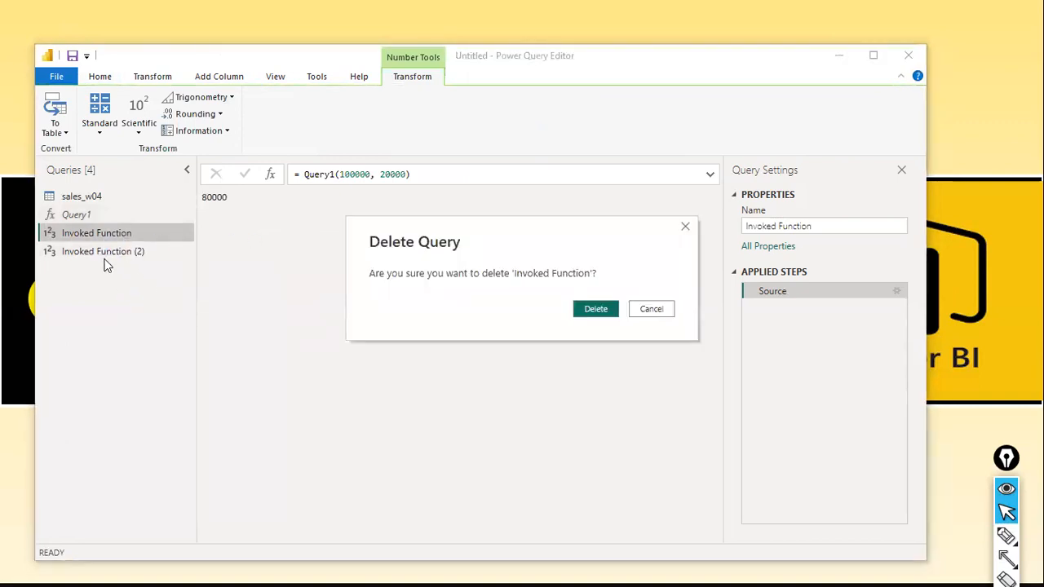
click(595, 313)
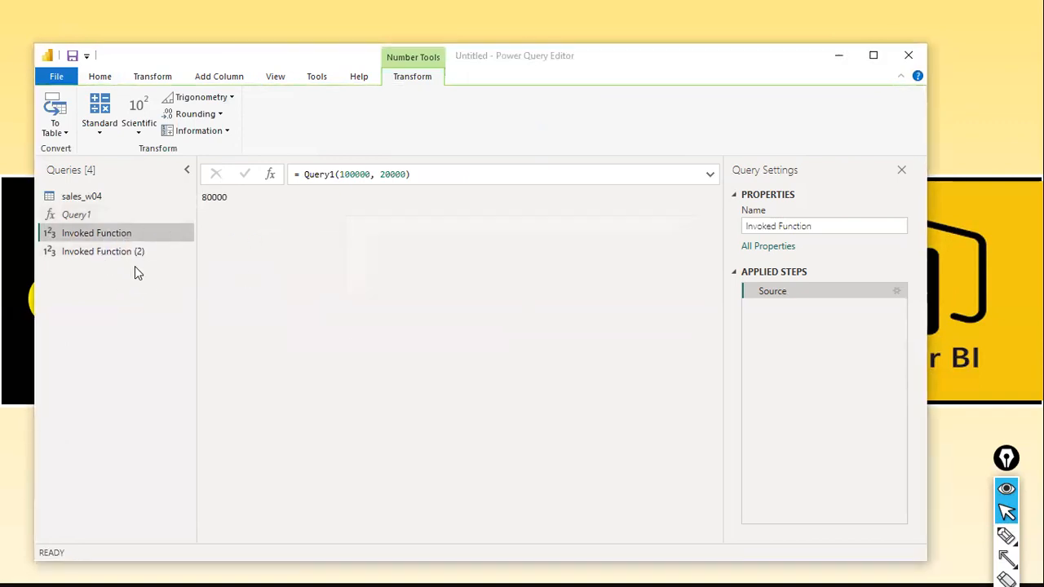
click(103, 237)
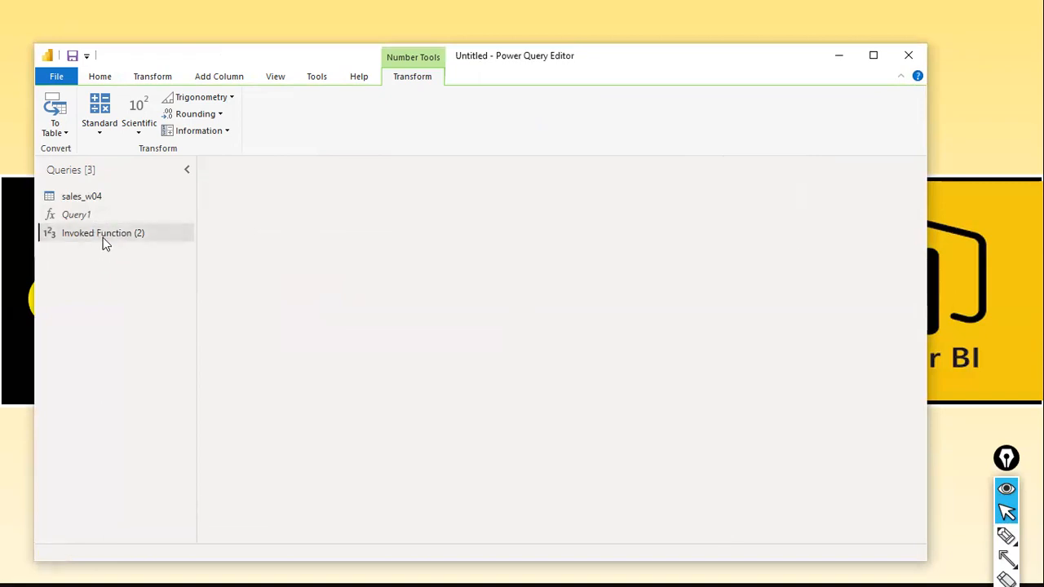
right_click(103, 237)
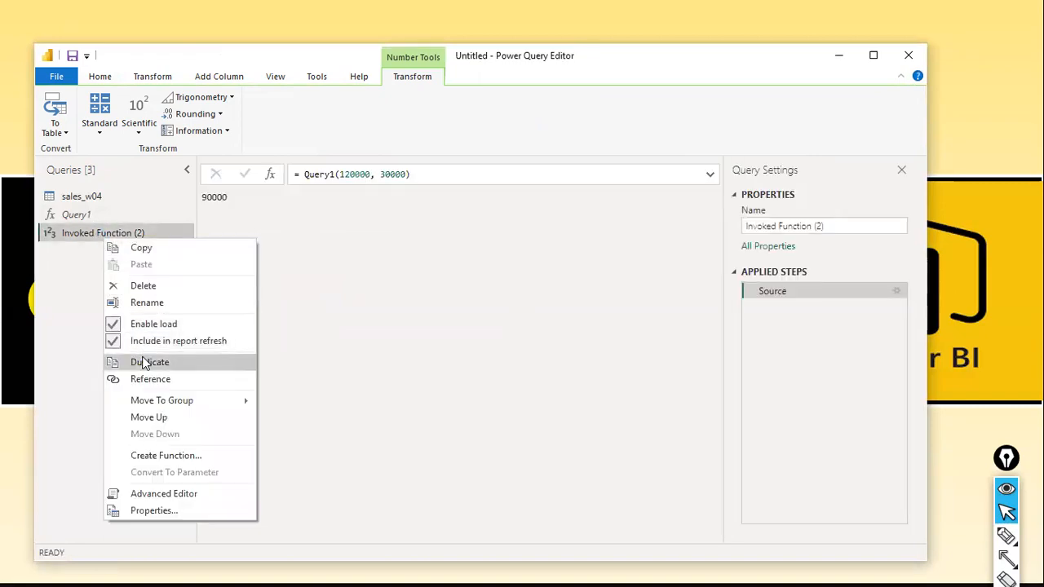
click(150, 284)
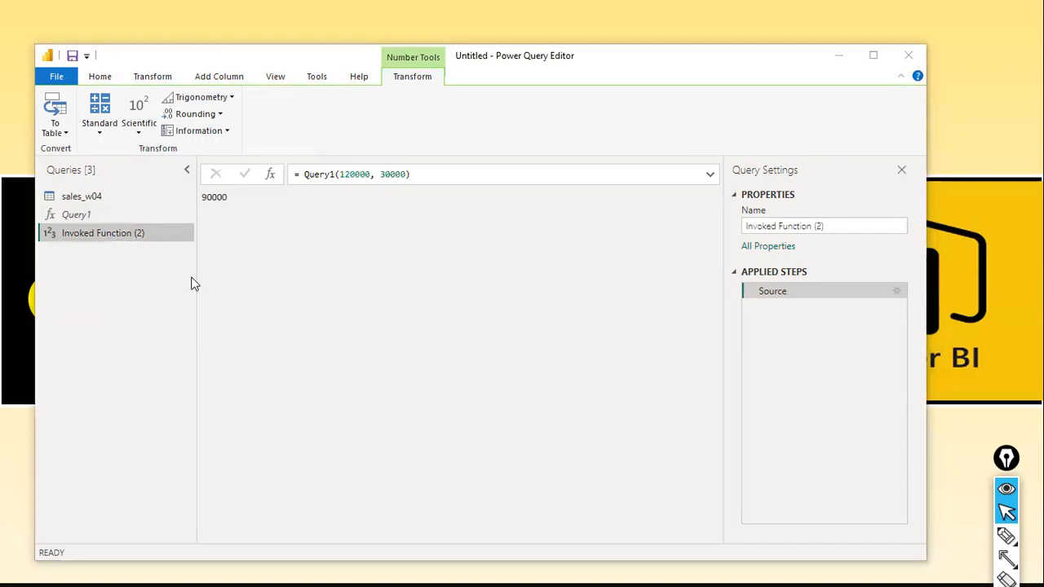
click(601, 311)
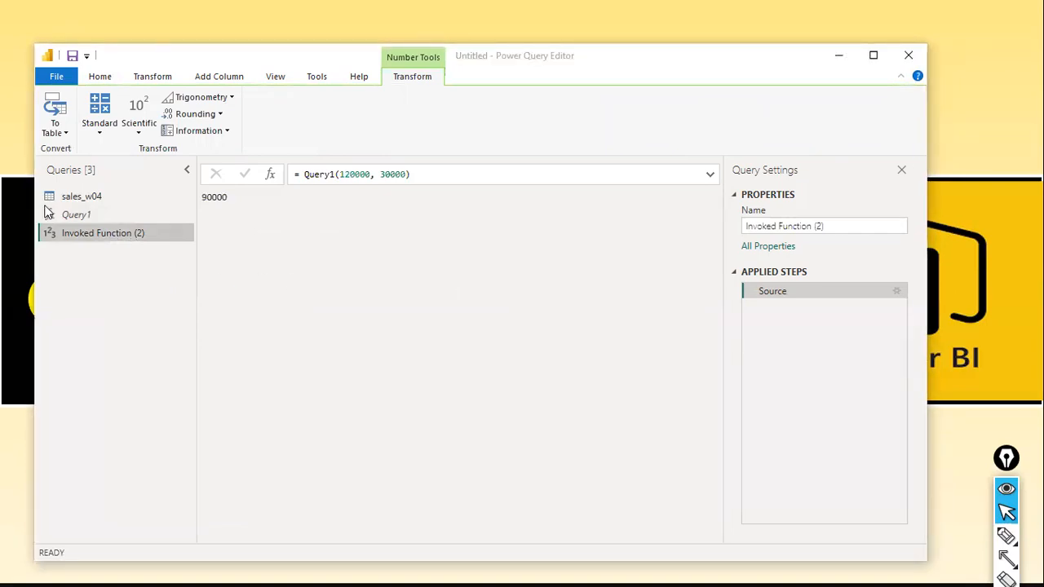
Rename the Query1 function as CalculateNetSal.
click(85, 219)
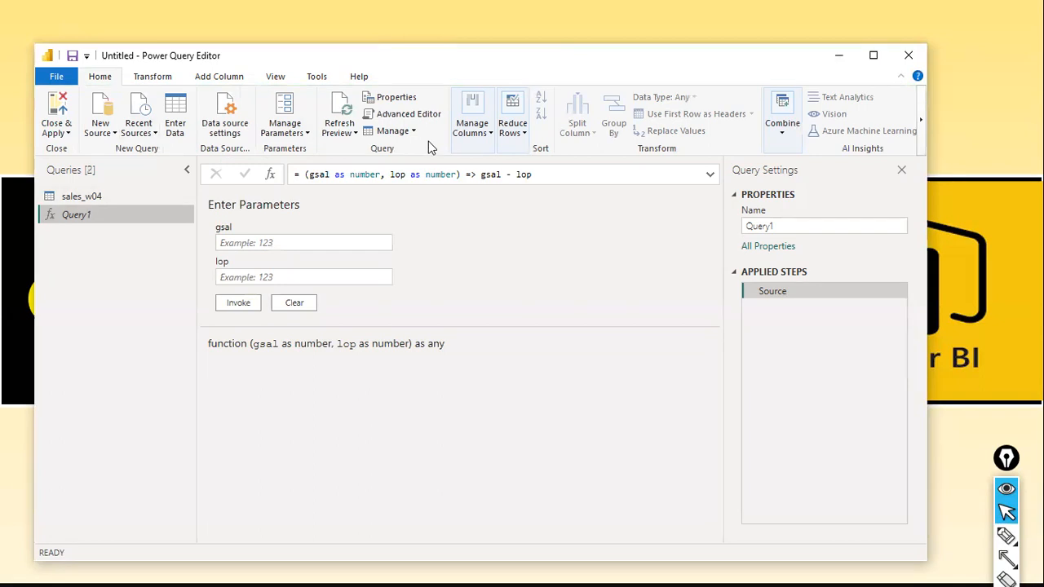
double_click(78, 215)
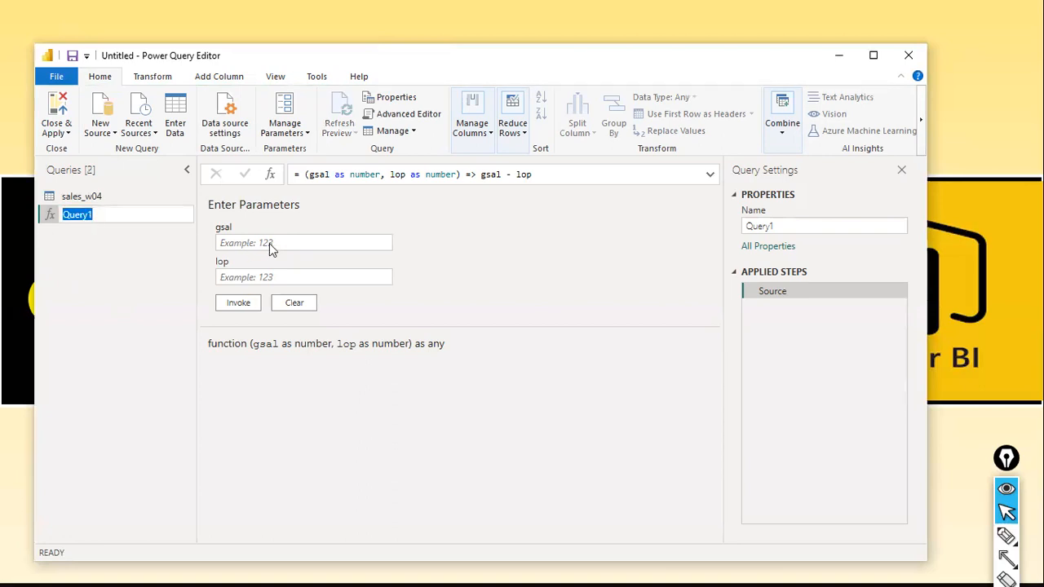
text(CalculateNetSal)
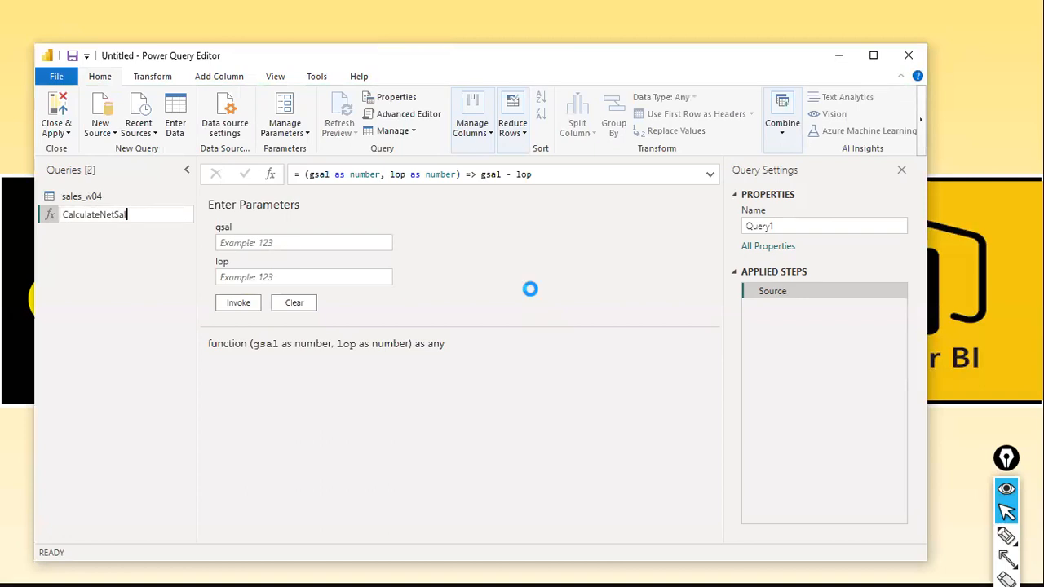
key(Return)
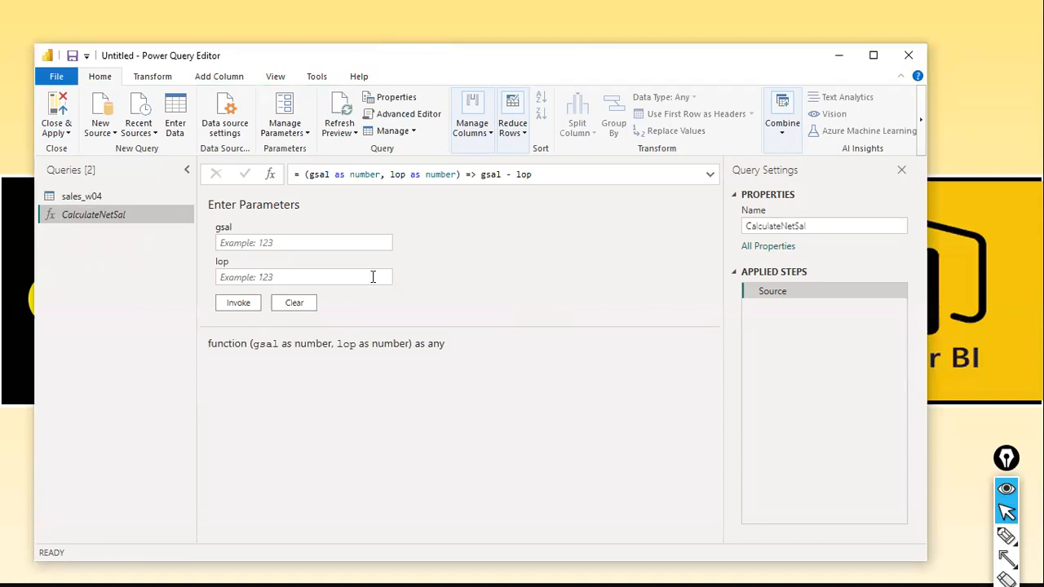
Examine how the gsal and lop parameter fields correspond to the function's parameter list and the expression gsal - lop.
click(376, 245)
click(529, 173)
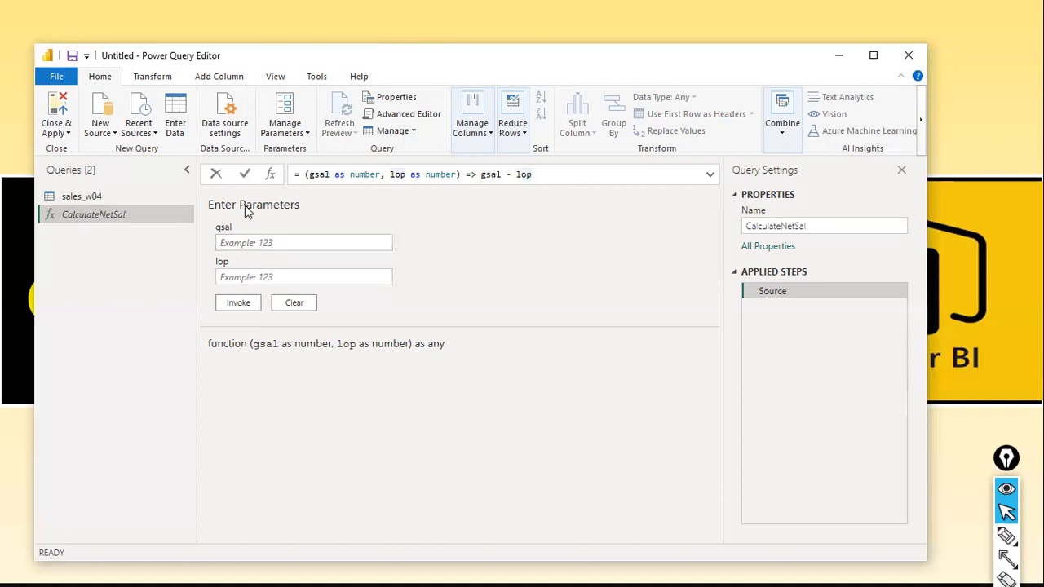
click(299, 245)
click(277, 276)
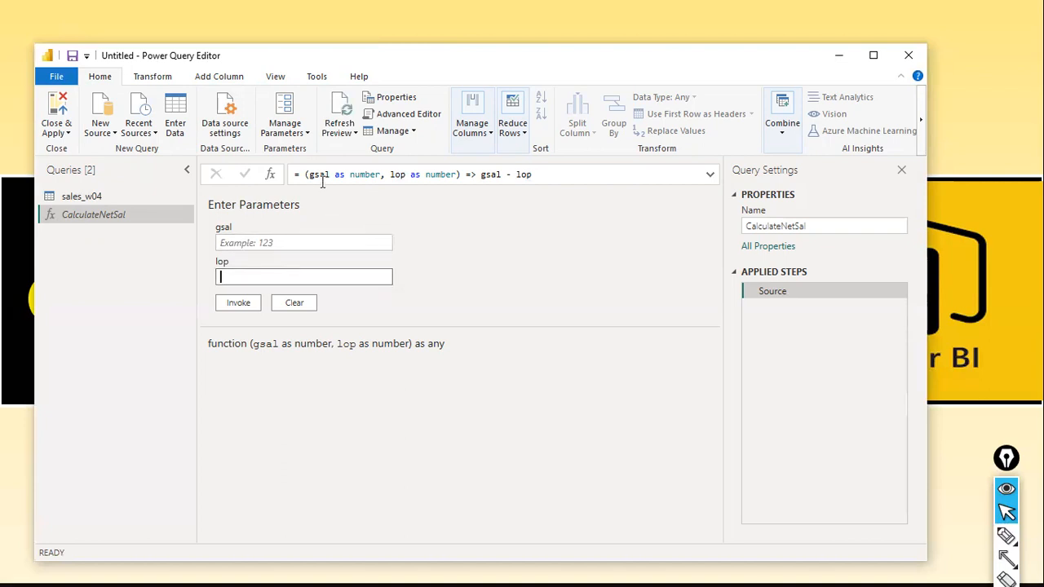
click(254, 241)
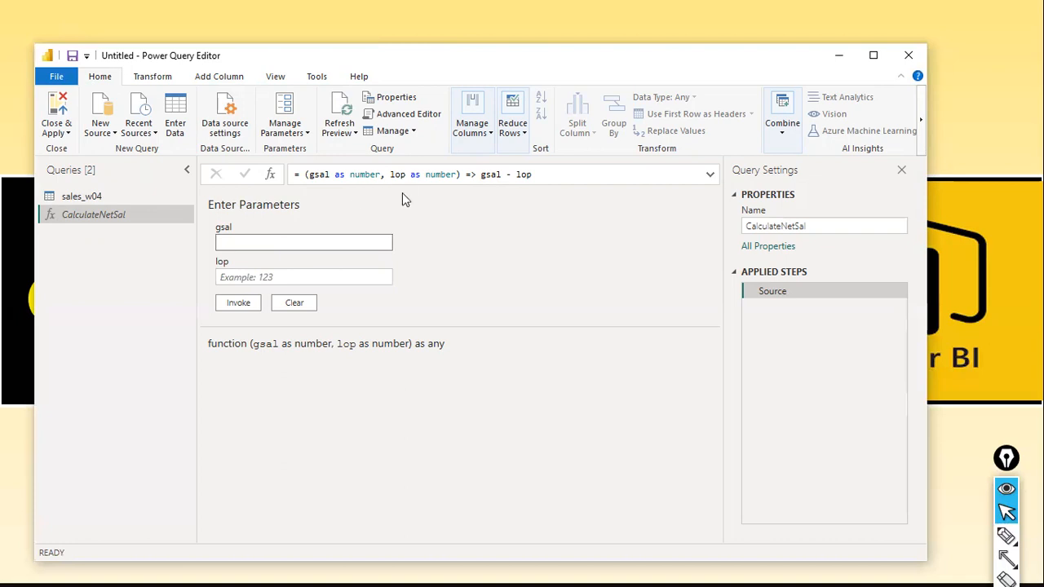
click(345, 276)
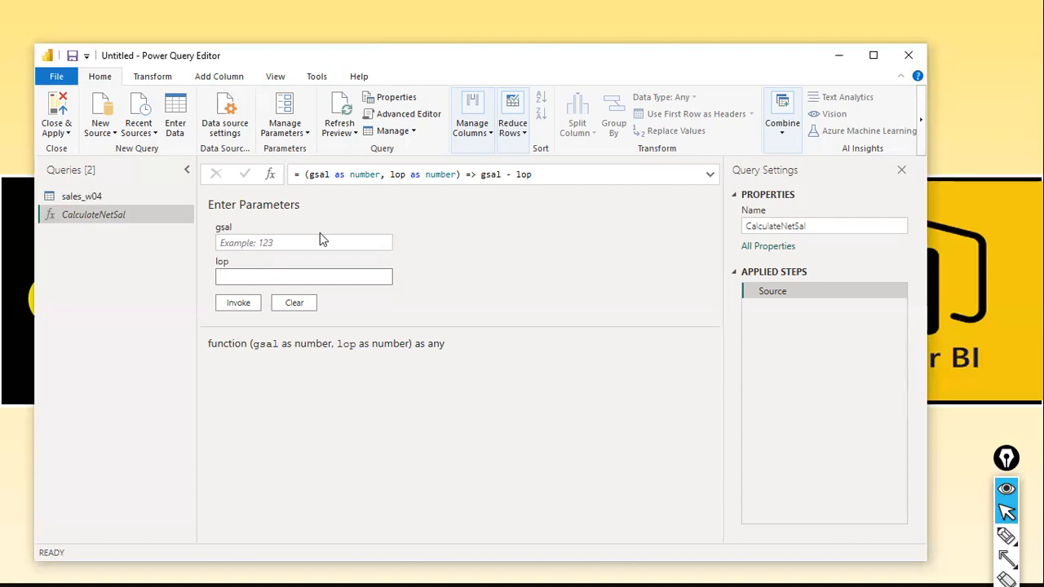
click(270, 242)
click(241, 282)
click(364, 244)
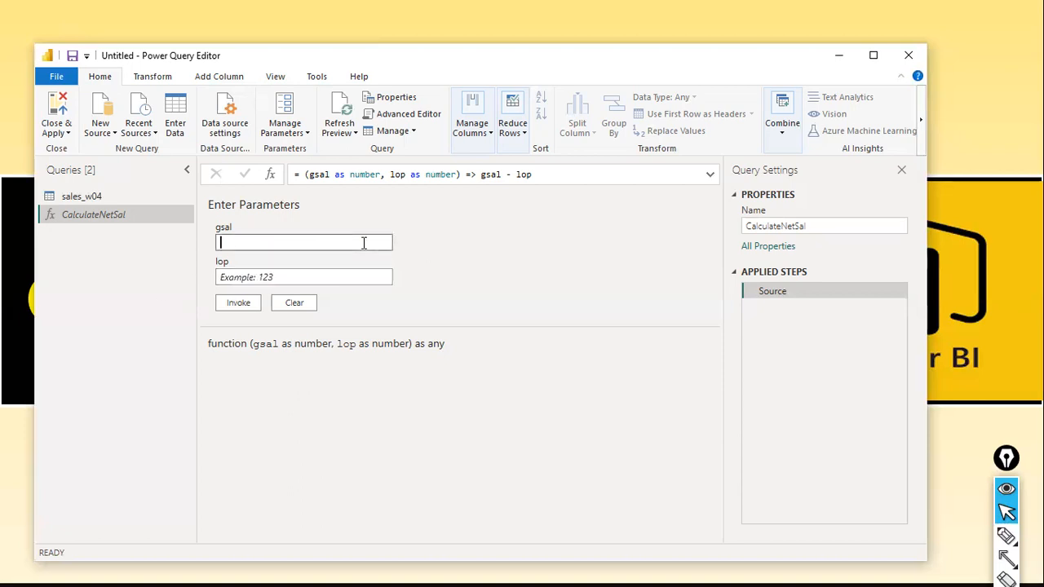
double_click(486, 173)
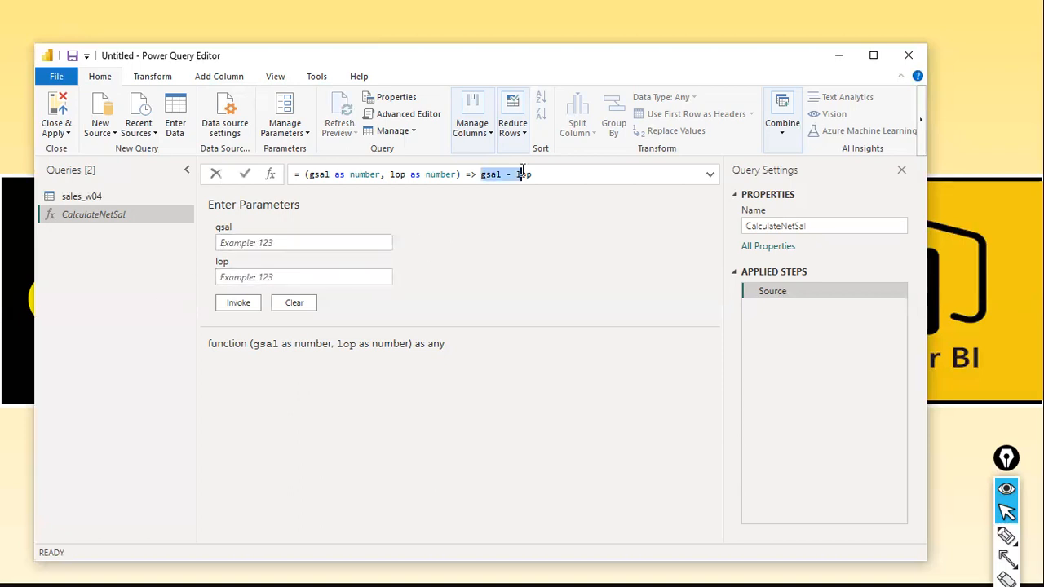
click(599, 256)
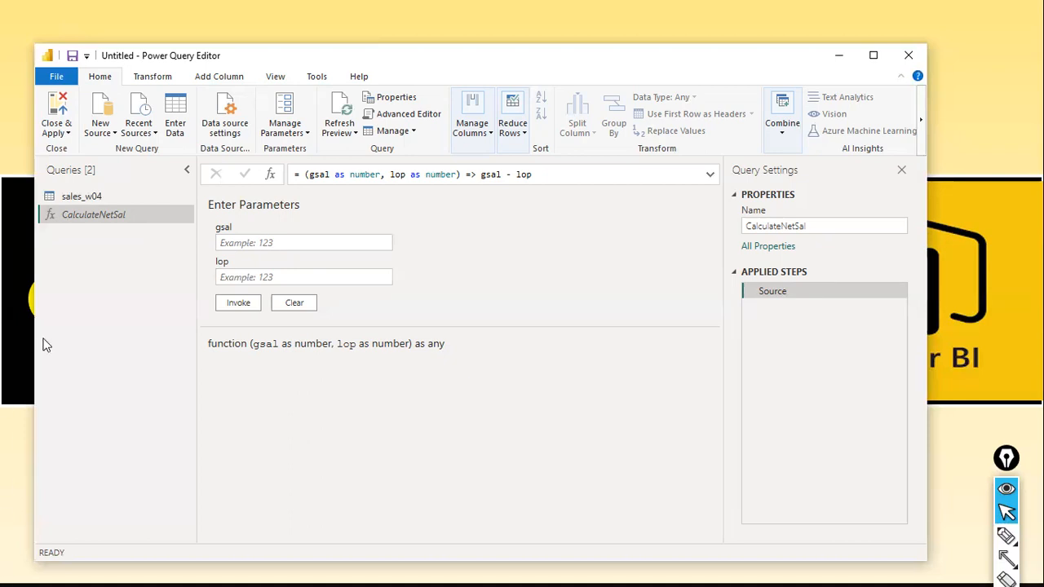
click(281, 247)
click(271, 274)
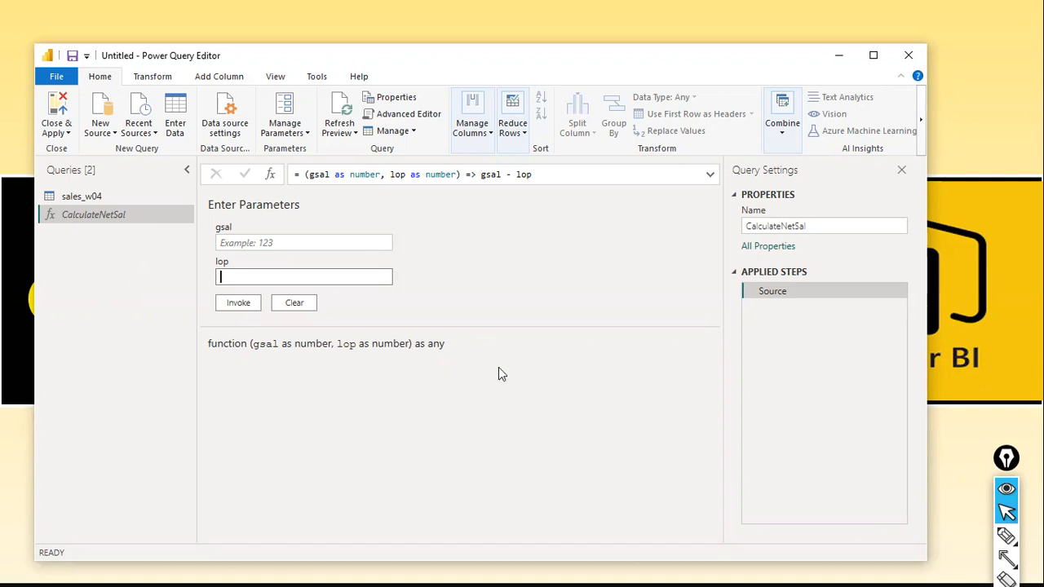
click(114, 139)
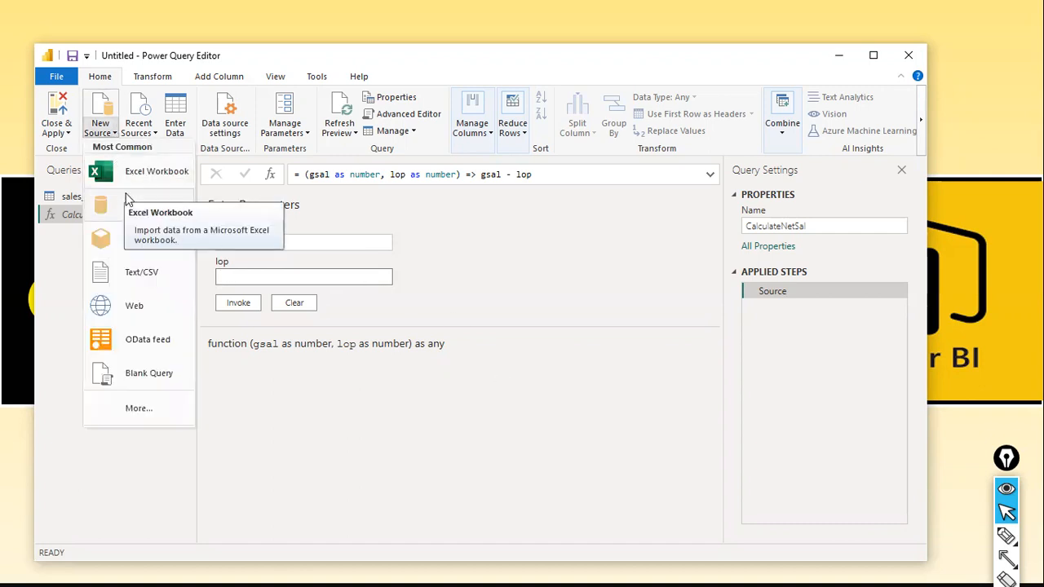
click(155, 173)
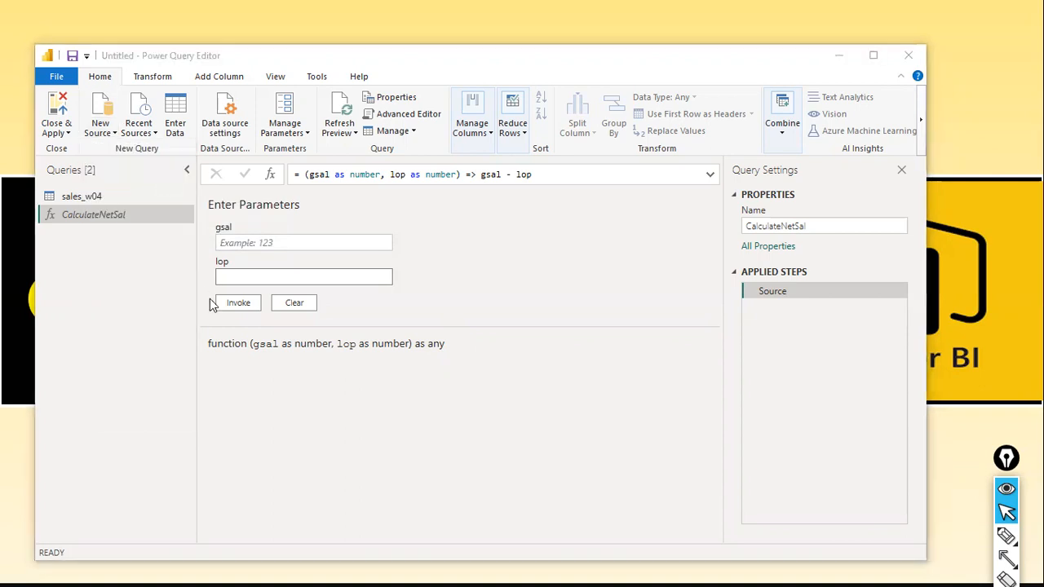
click(285, 279)
key(e)
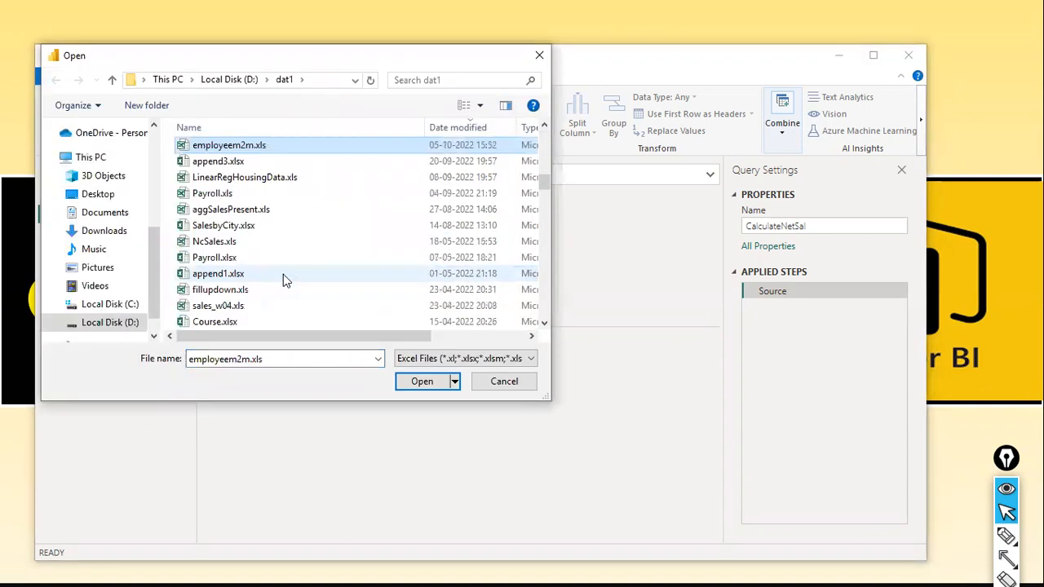
key(e)
key(m)
key(m)
key(e)
key(alt+Tab)
key(alt+Tab)
key(alt+Tab)
key(alt+Tab)
key(alt+Tab)
key(alt+Tab)
key(alt+Tab)
key(alt+Tab)
key(alt+Tab)
key(alt+Tab)
key(Escape)
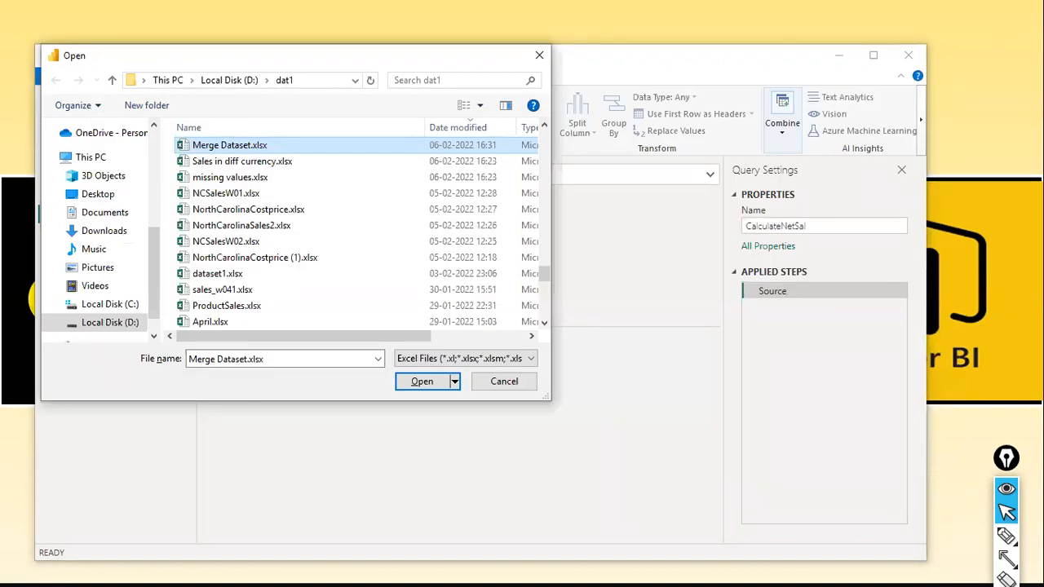
key(i)
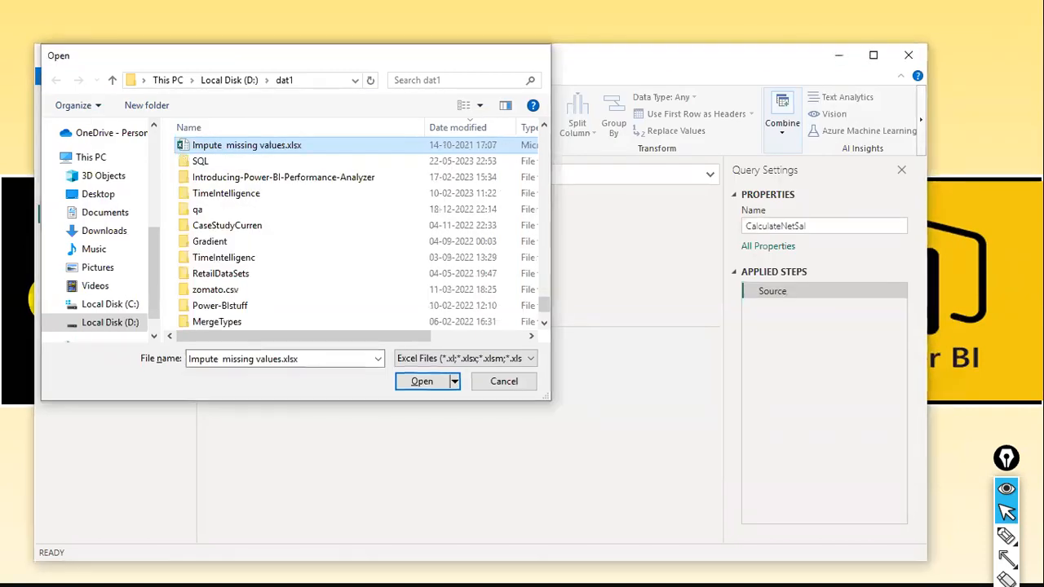
key(Escape)
Switch to File Explorer and open the dat1 folder on Local Disk (D:).
key(super)
text(file)
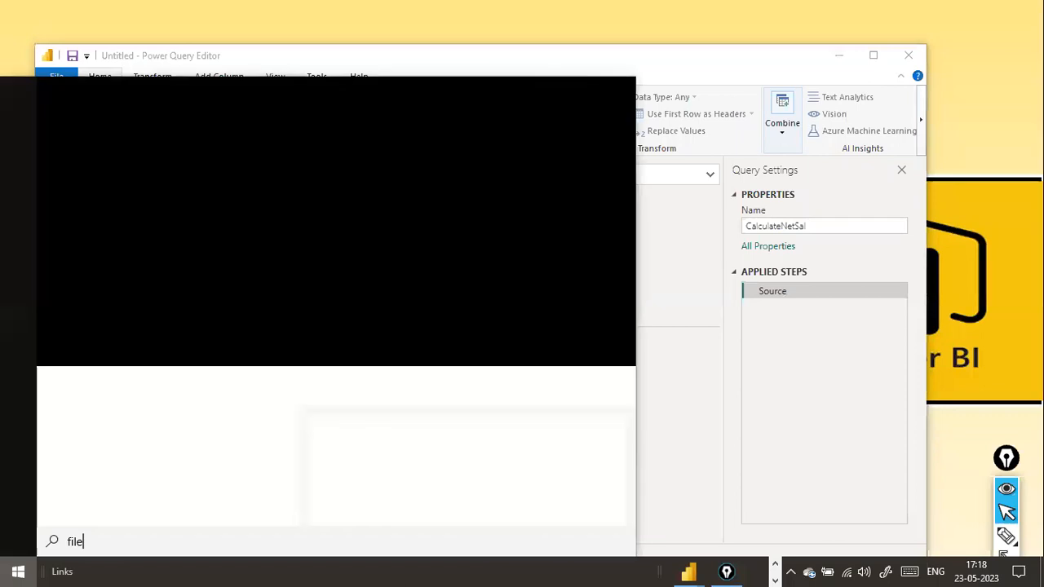
text( explorer)
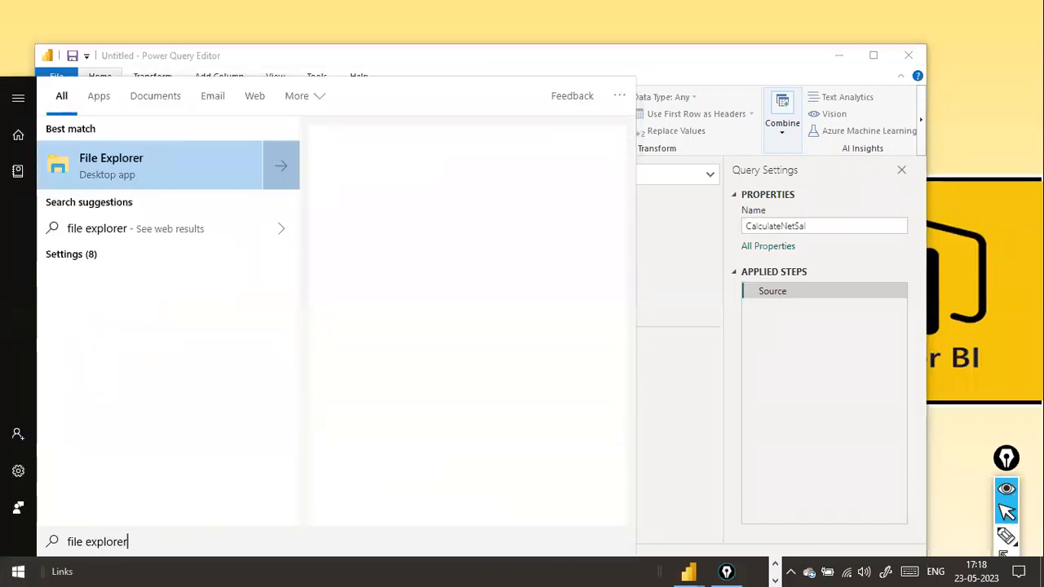
key(Escape)
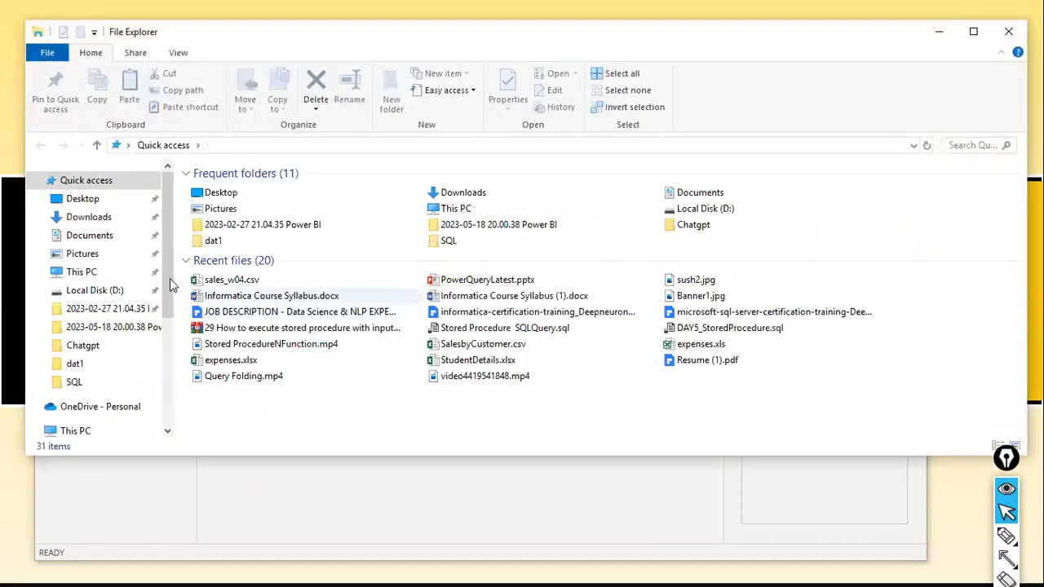
scroll(89, 367, down, 5)
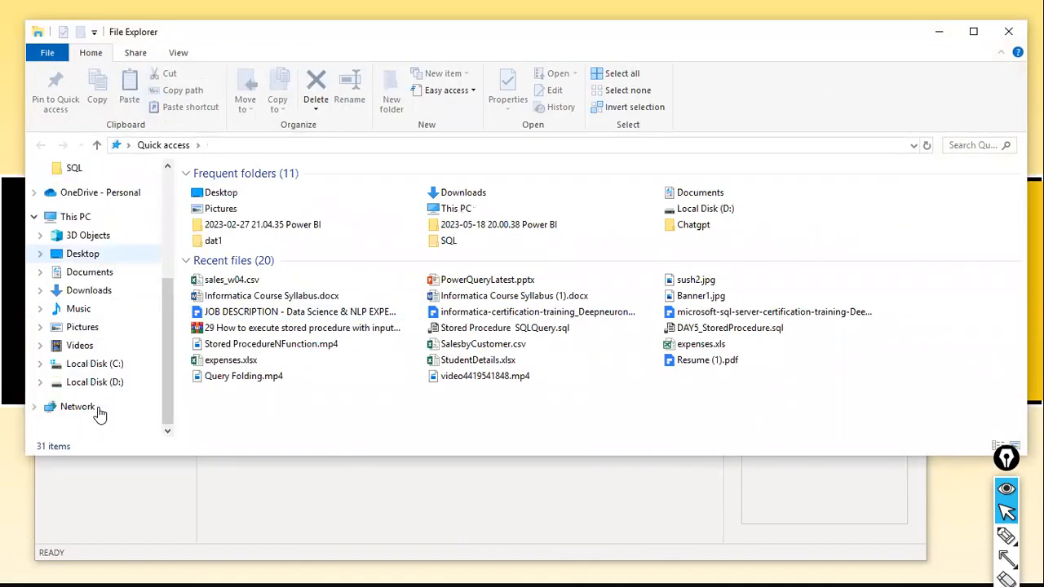
click(91, 382)
click(266, 349)
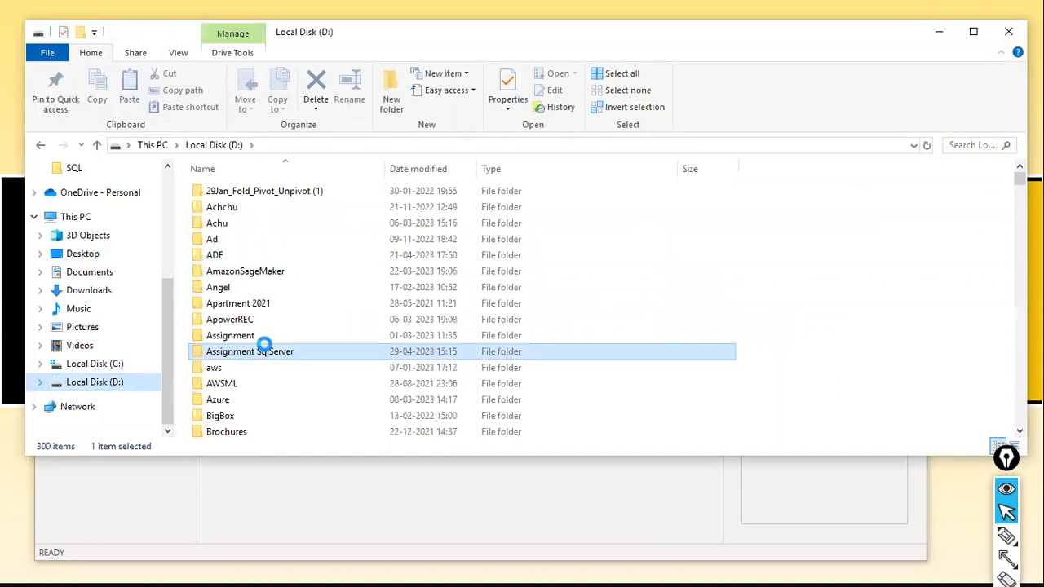
scroll(256, 327, down, 10)
click(218, 251)
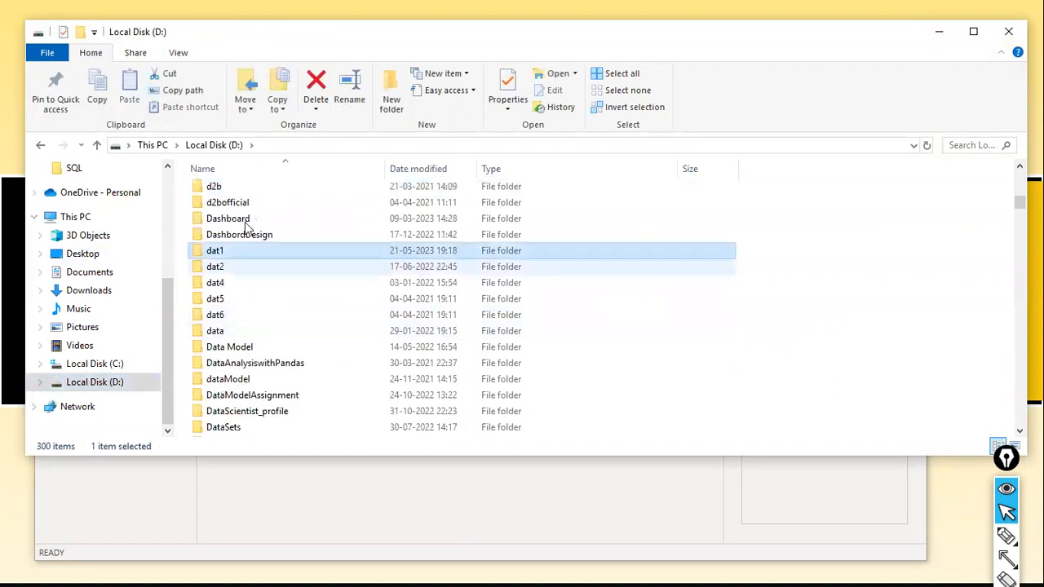
double_click(216, 258)
Locate the employee CSV files in the dat1 folder.
key(e)
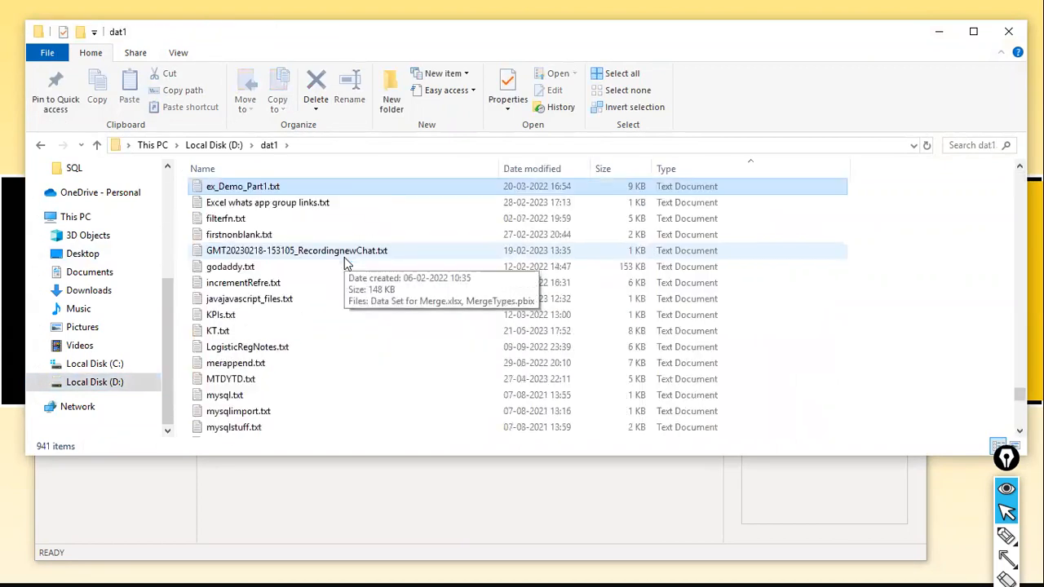
key(e)
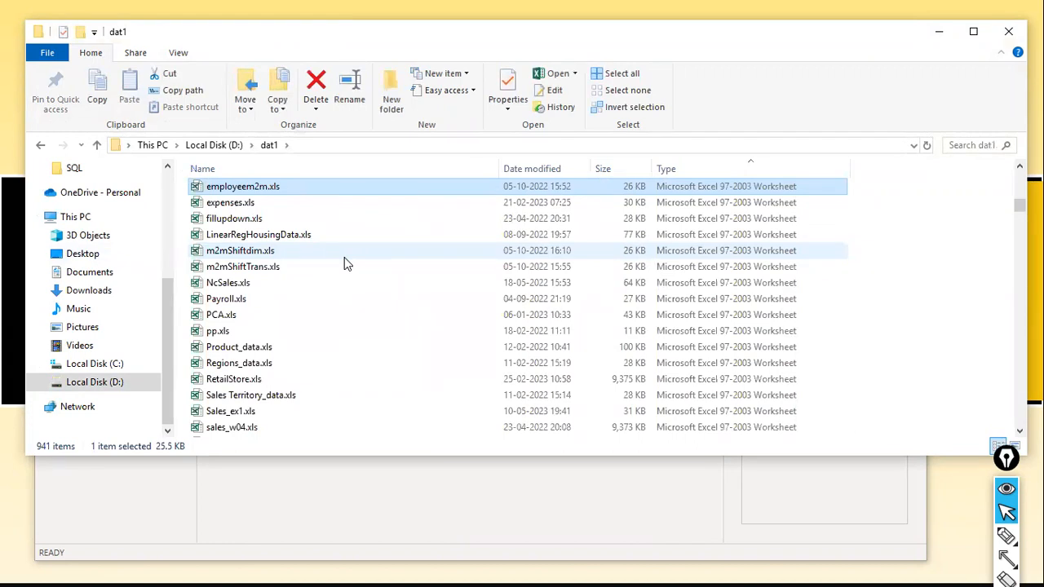
key(e)
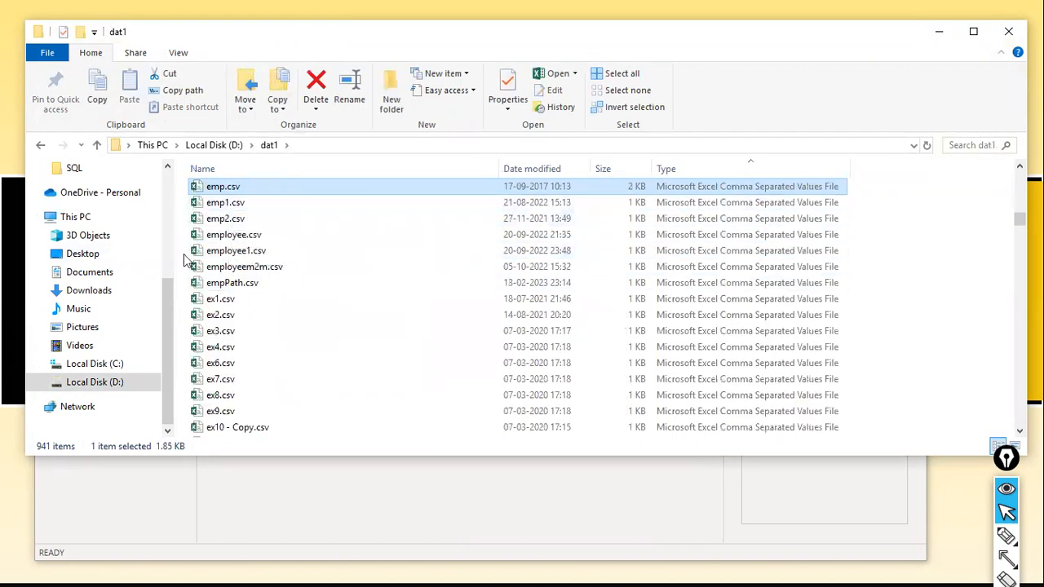
click(234, 237)
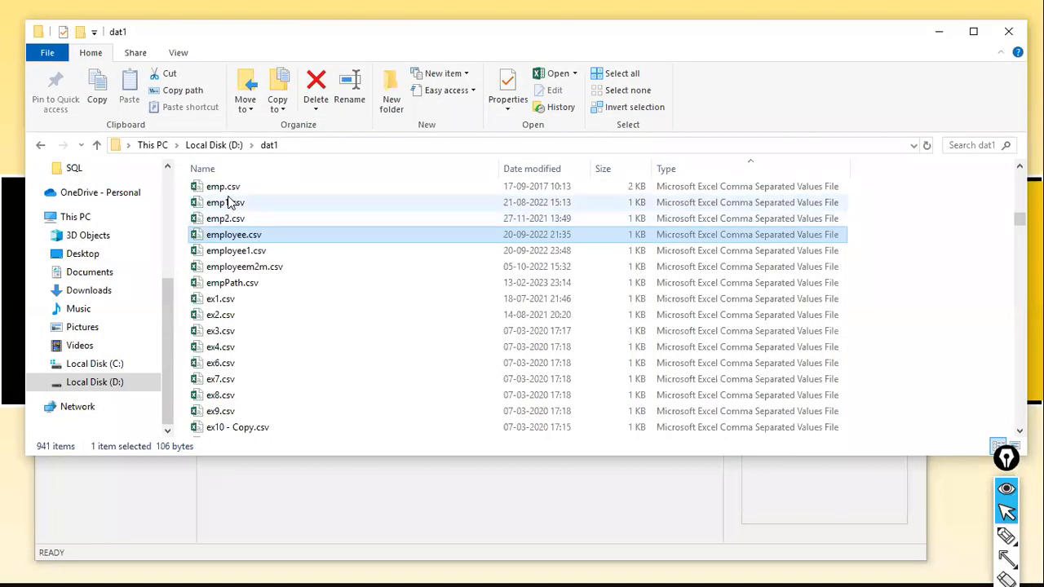
Open emp.csv in Excel to check its columns, close it, and open emp1.csv from the dat1 folder.
double_click(229, 188)
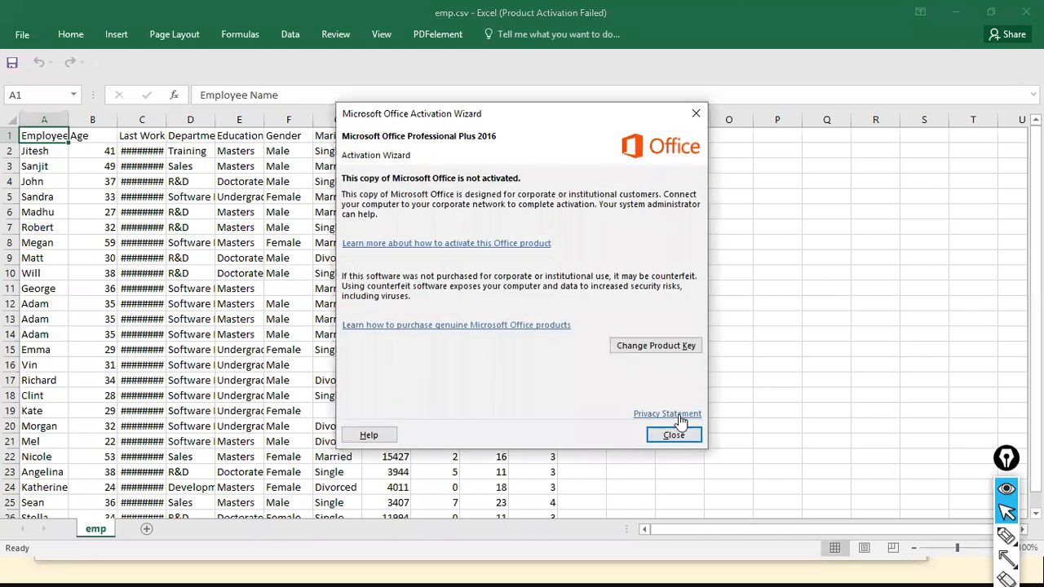
click(674, 436)
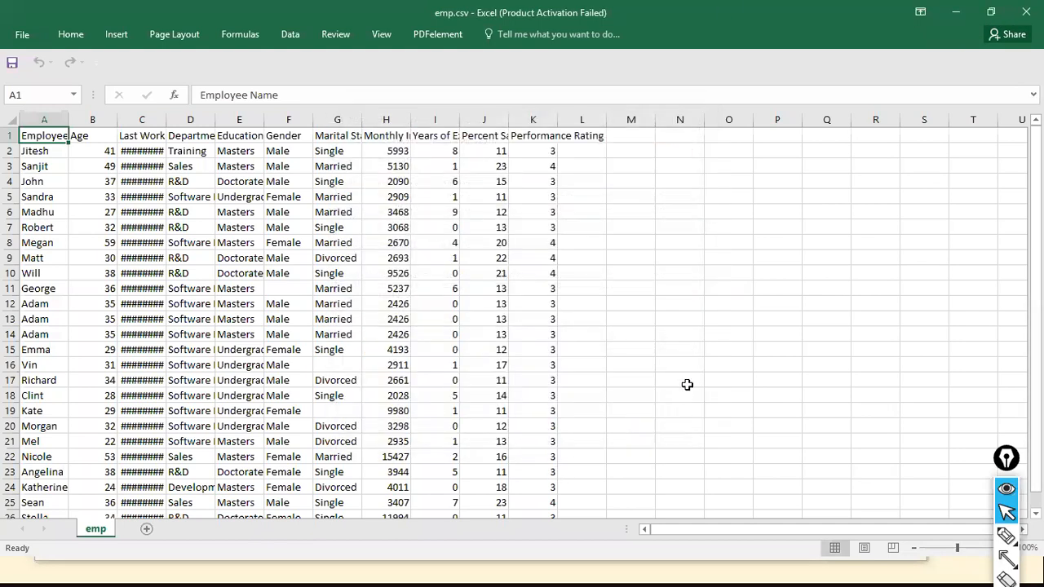
click(1026, 11)
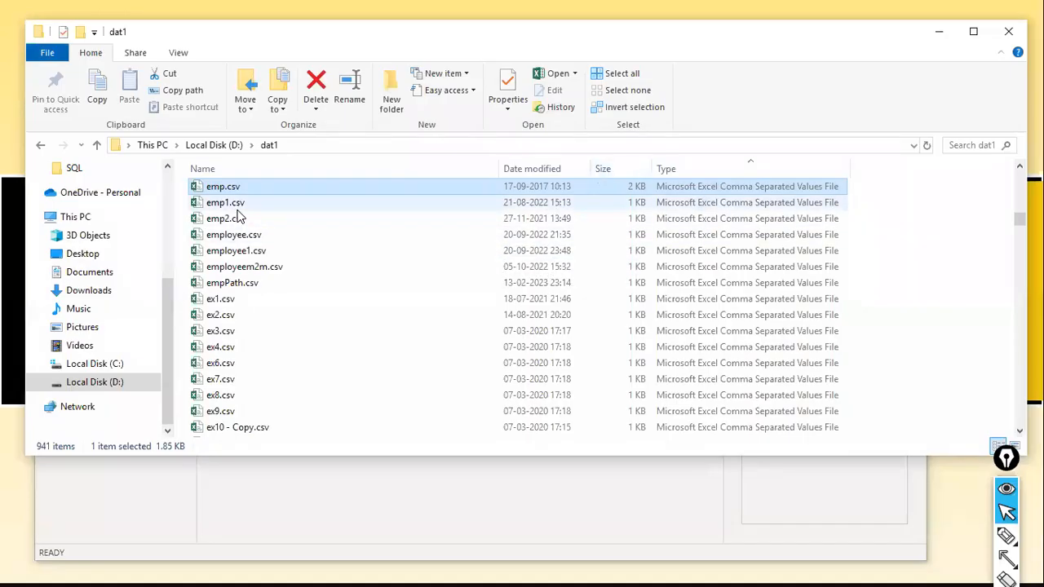
double_click(238, 209)
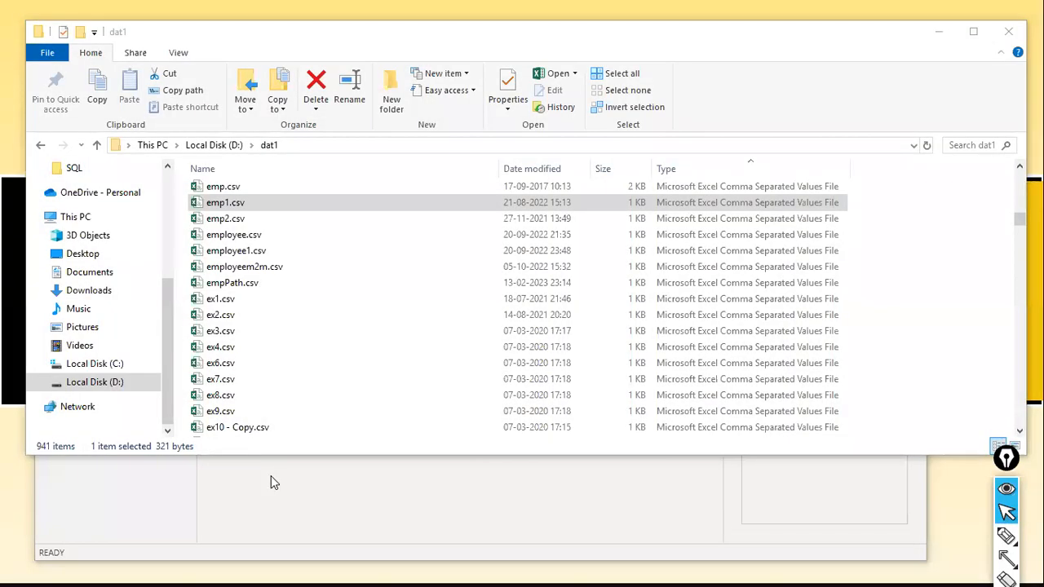
Switch back to Power Query Editor and import emp1.csv from dat1 as a new Text/CSV source.
key(alt+Tab)
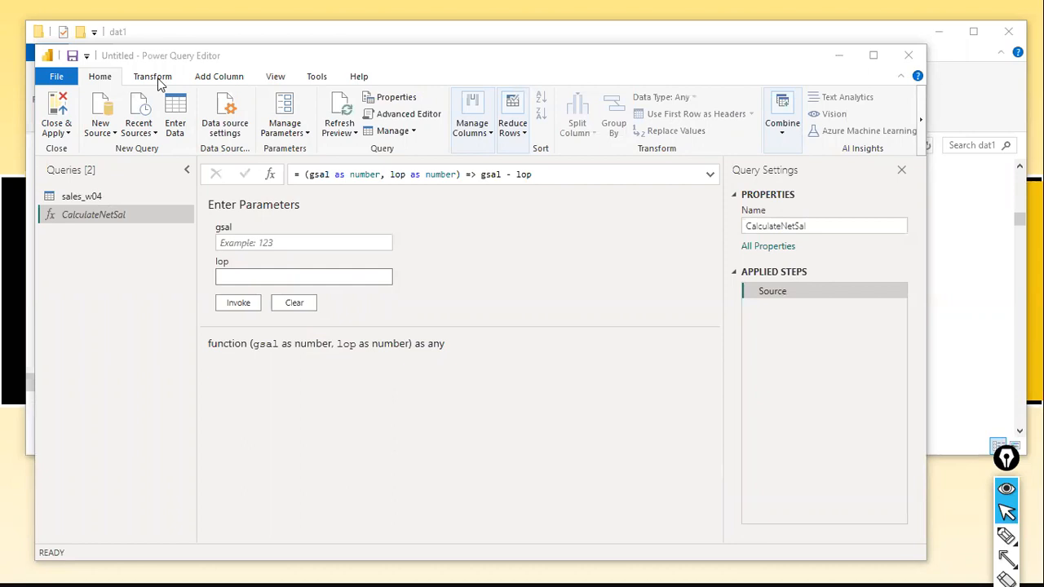
click(109, 140)
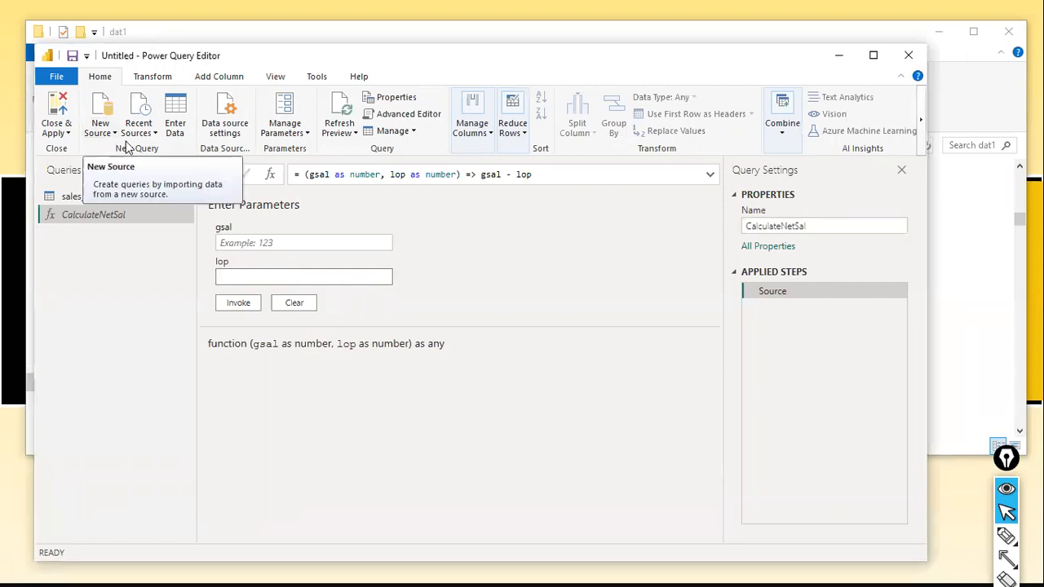
click(113, 136)
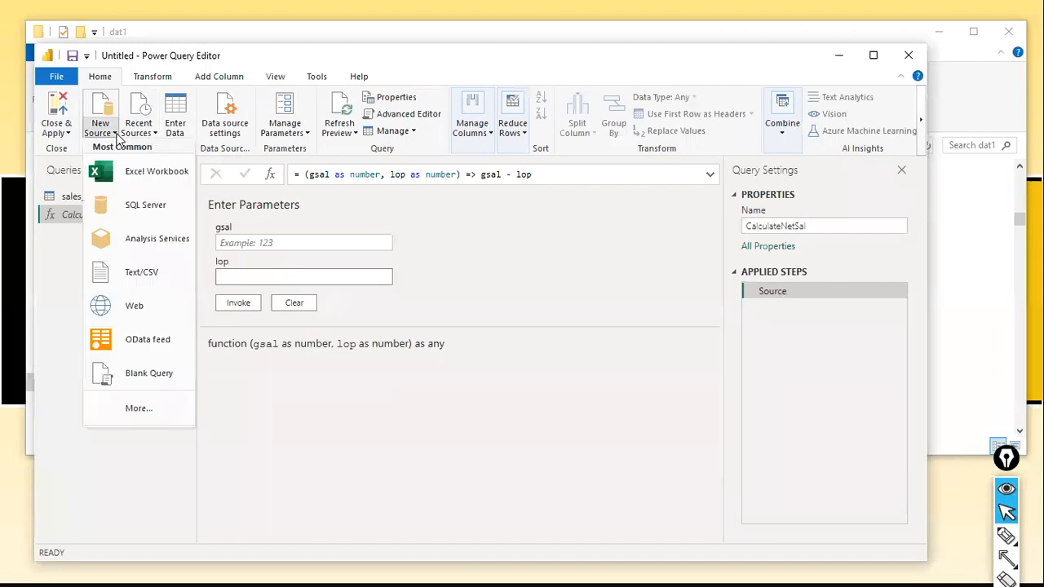
click(116, 276)
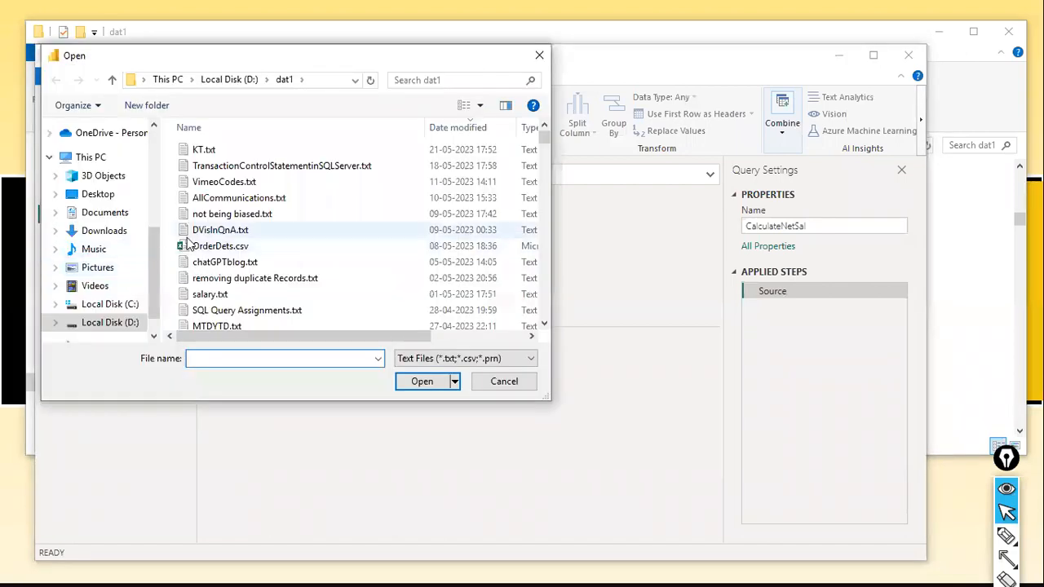
click(188, 237)
key(e)
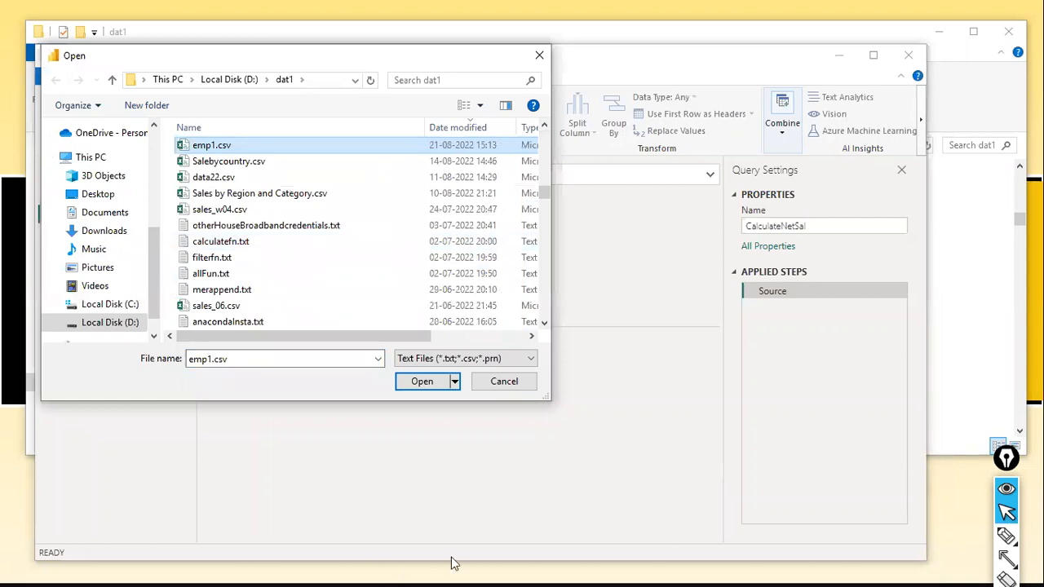
click(421, 381)
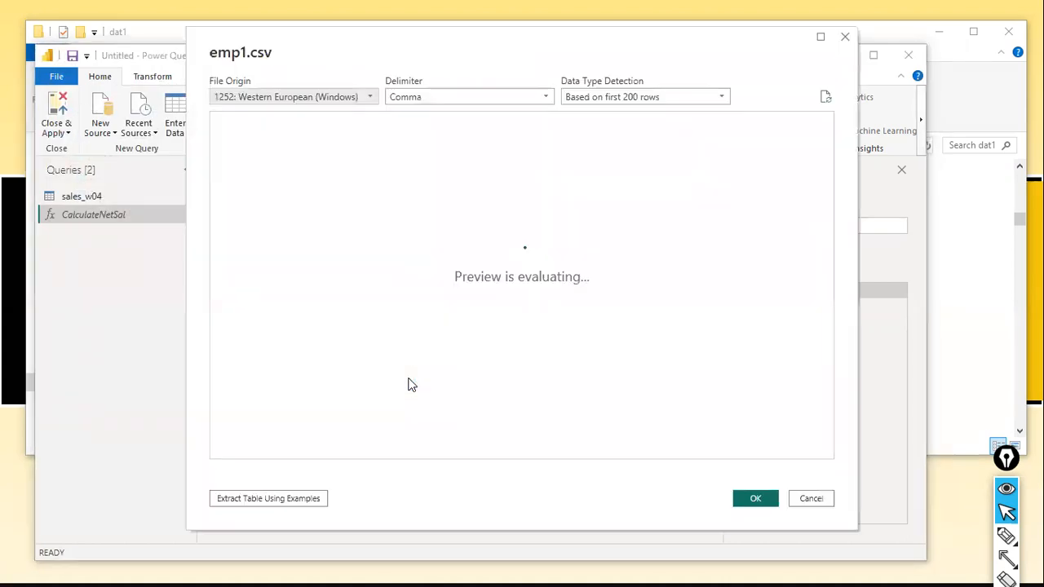
click(756, 498)
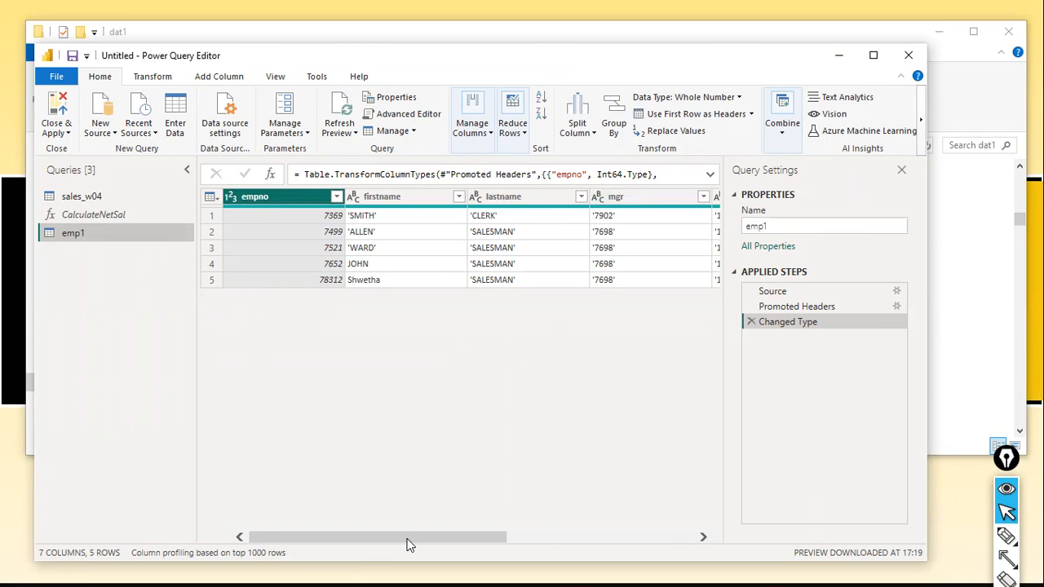
Examine the sal and LOP columns of emp1 against the gsal and lop parameters of CalculateNetSal.
drag(435, 536, 602, 507)
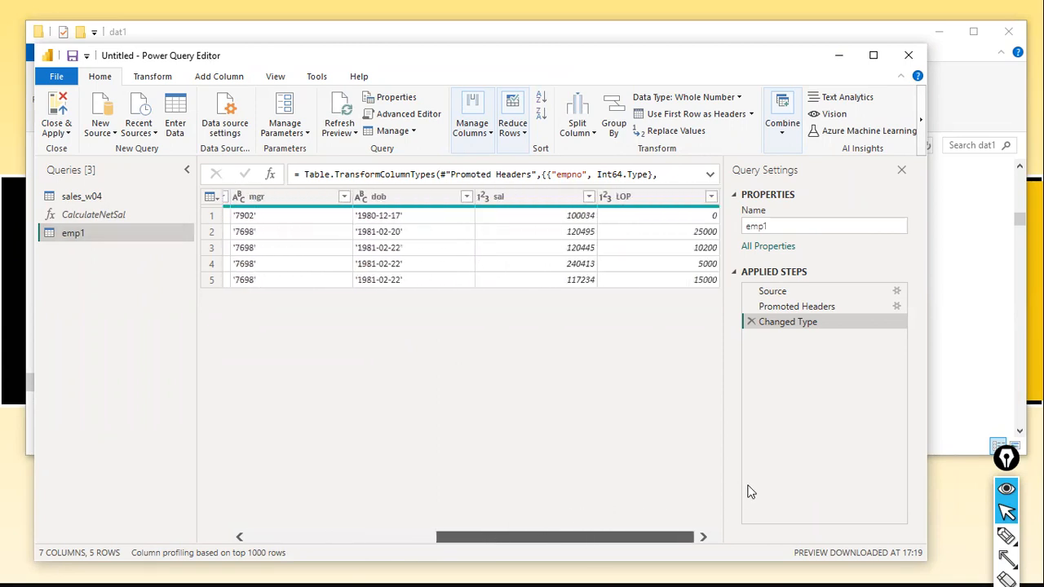
click(499, 196)
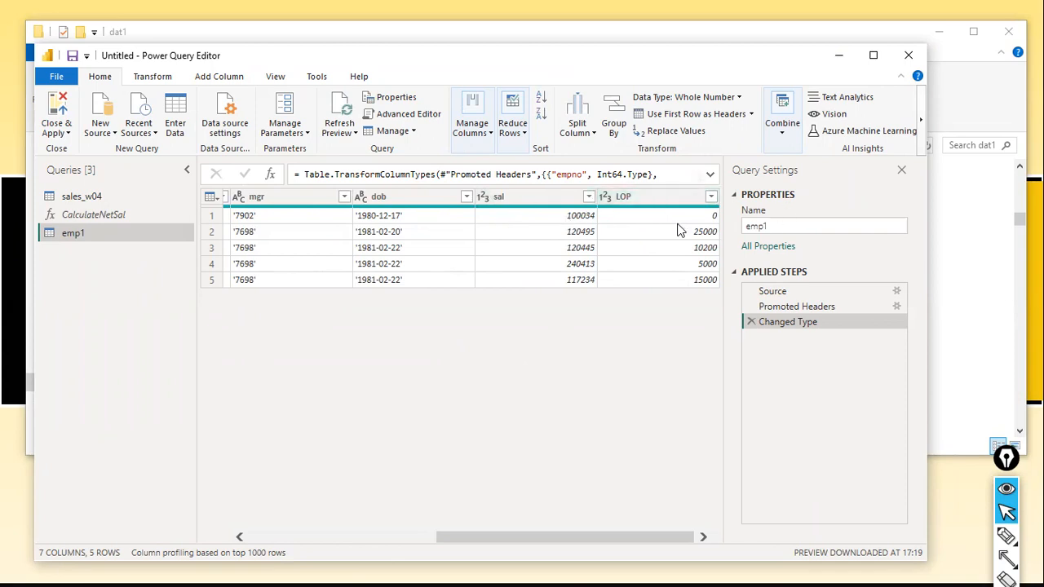
click(129, 219)
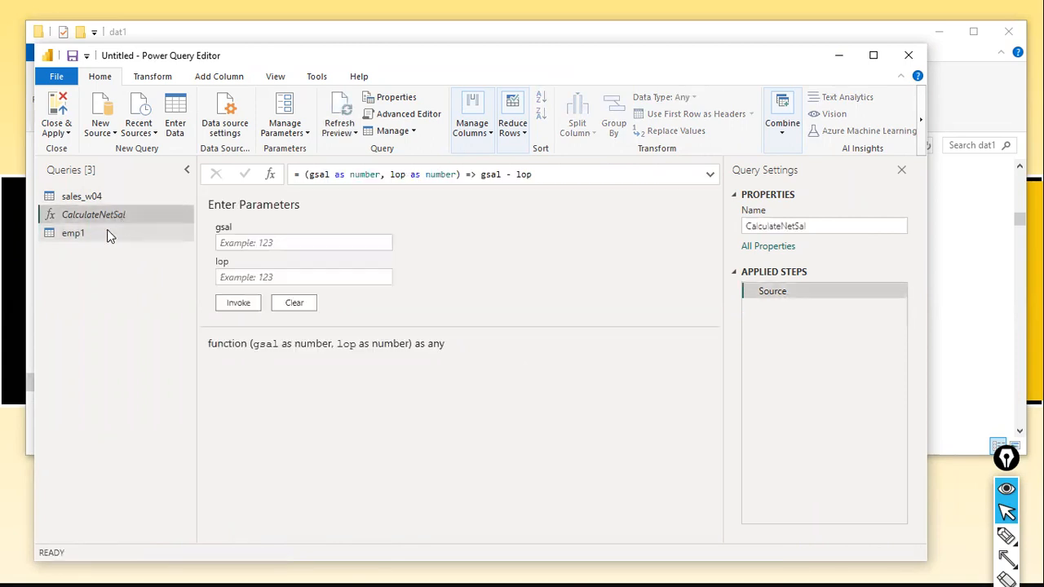
click(104, 235)
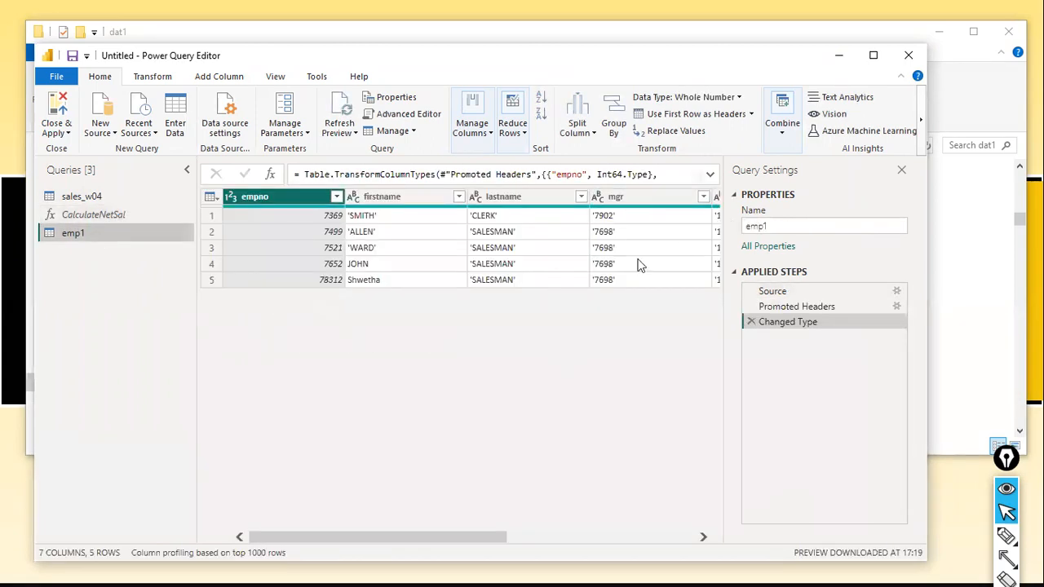
drag(440, 536, 658, 536)
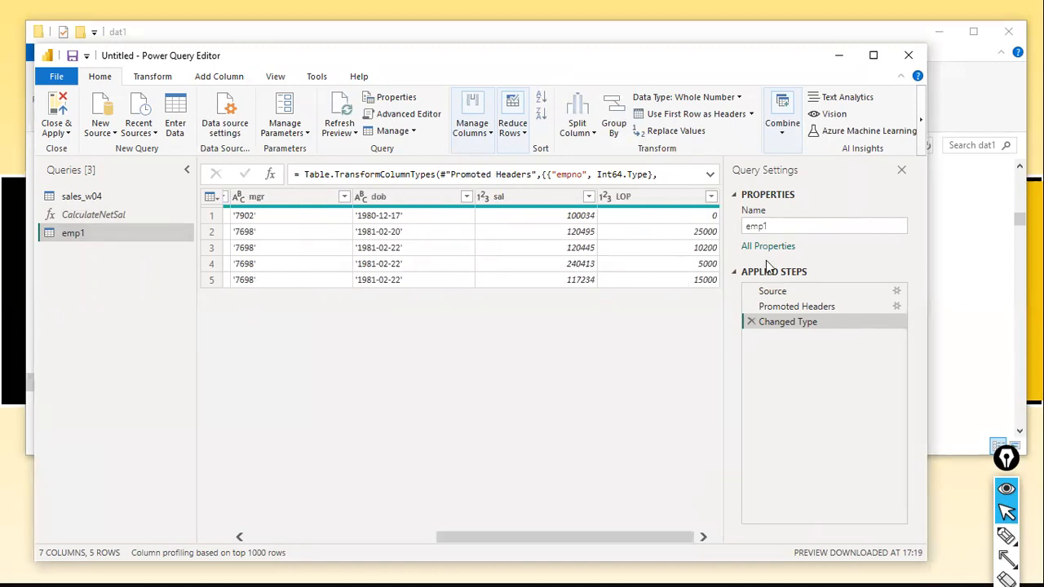
click(82, 216)
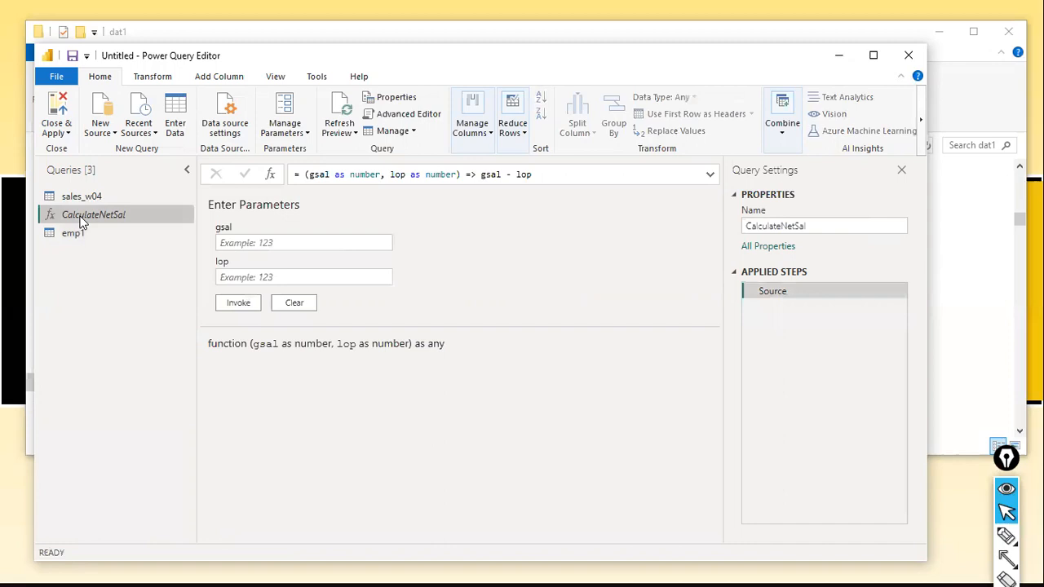
click(72, 235)
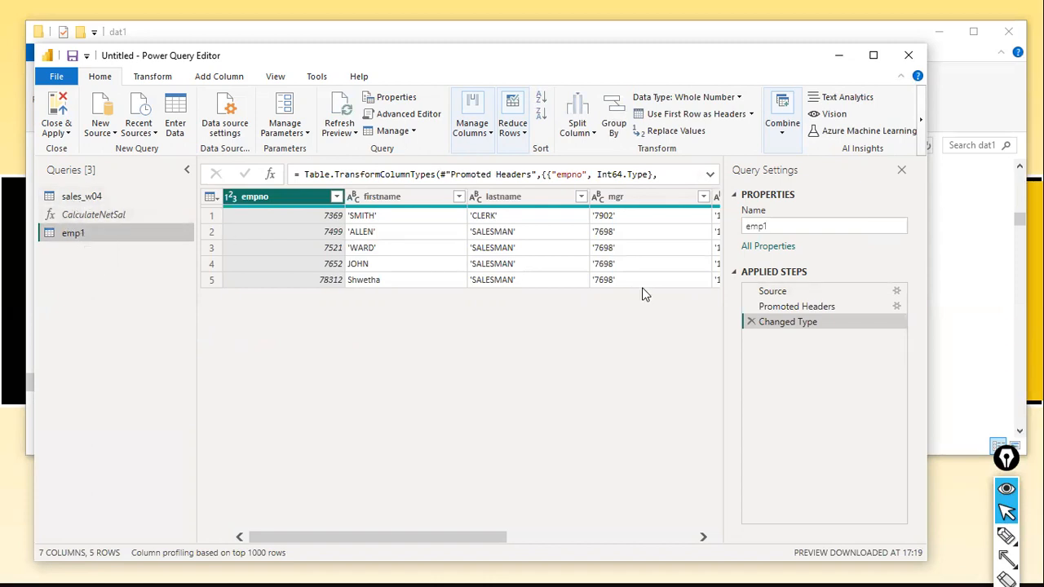
drag(484, 536, 672, 537)
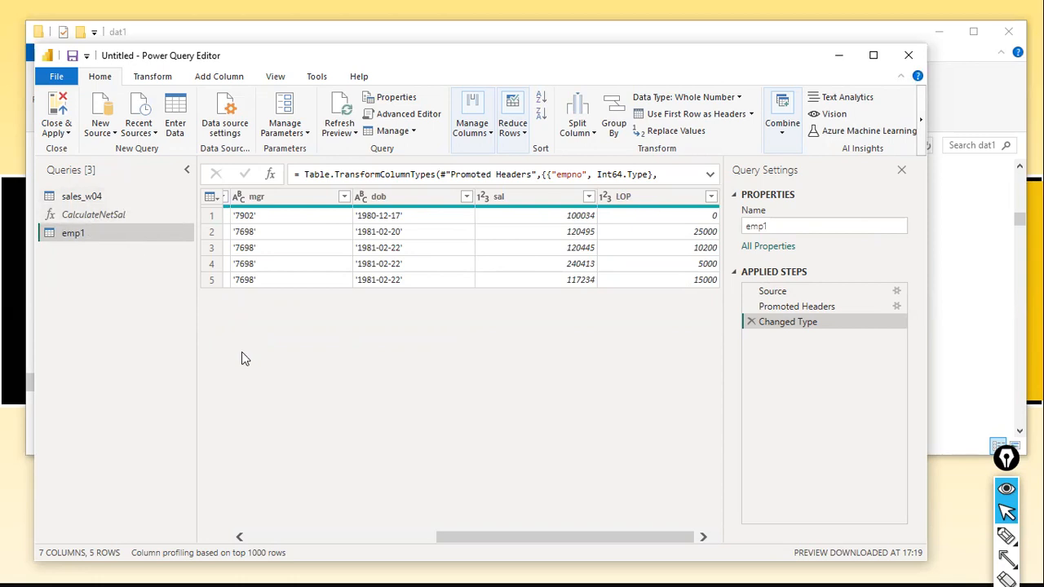
Start Invoke Custom Function on the emp1 table and name the new column Net Salary.
click(231, 81)
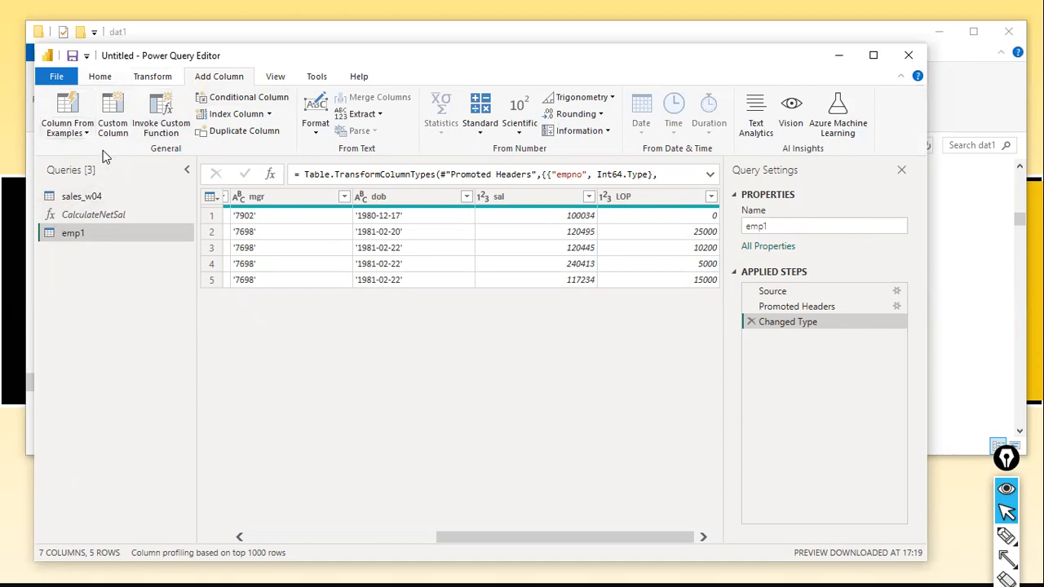
click(169, 134)
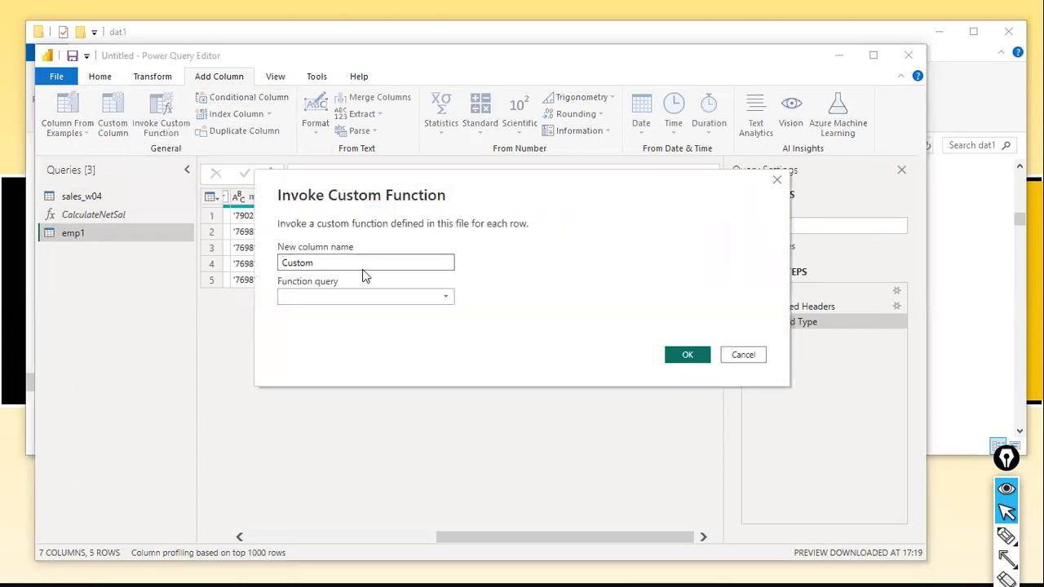
text(Net Salary)
key(Tab)
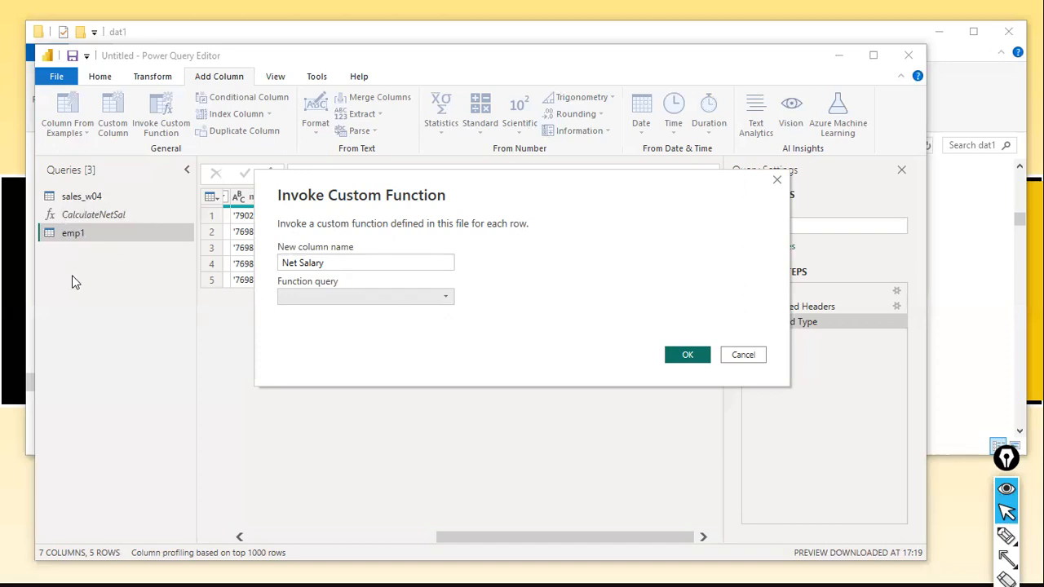
Choose CalculateNetSal as the function query for the Net Salary column.
click(447, 299)
click(373, 319)
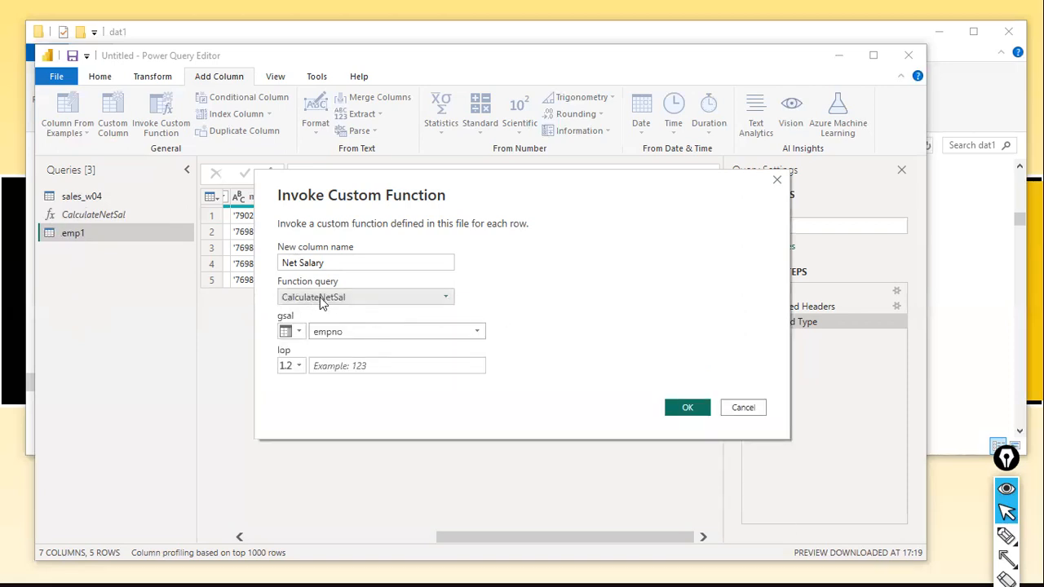
click(446, 299)
click(411, 312)
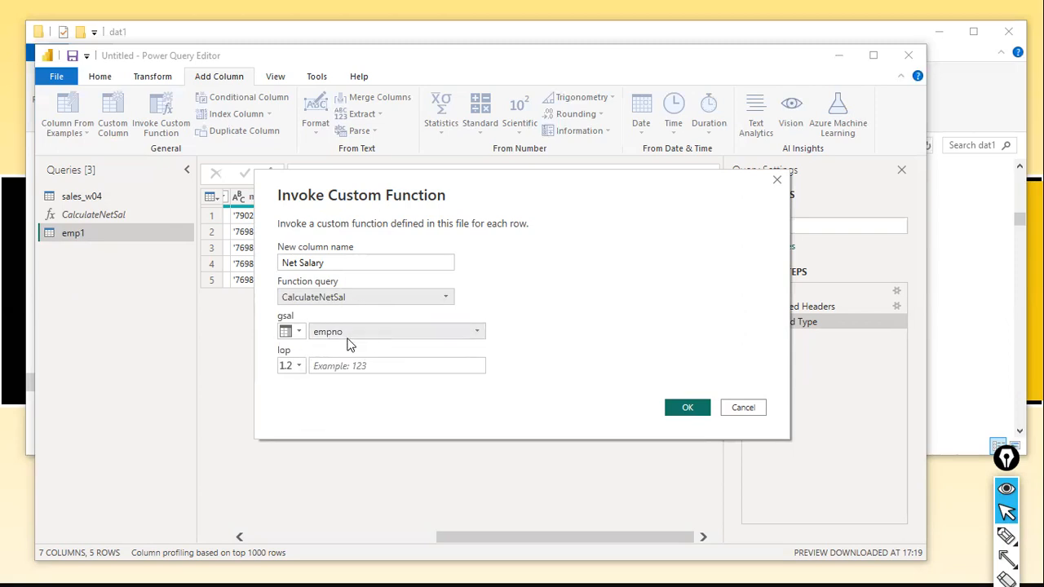
Feed both function parameters from table columns, mapping gsal to sal and lop to LOP.
click(297, 333)
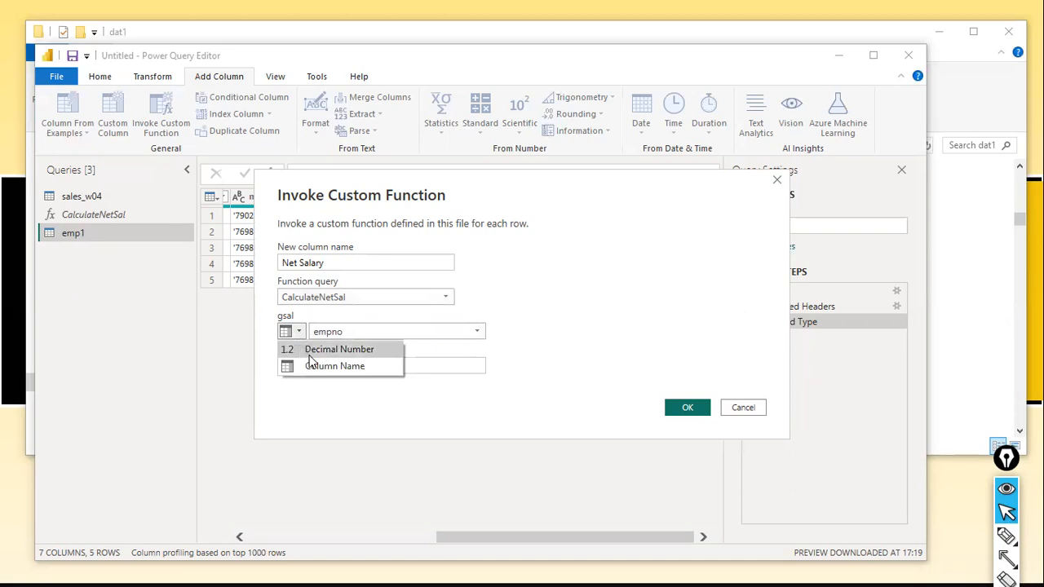
click(322, 366)
click(300, 369)
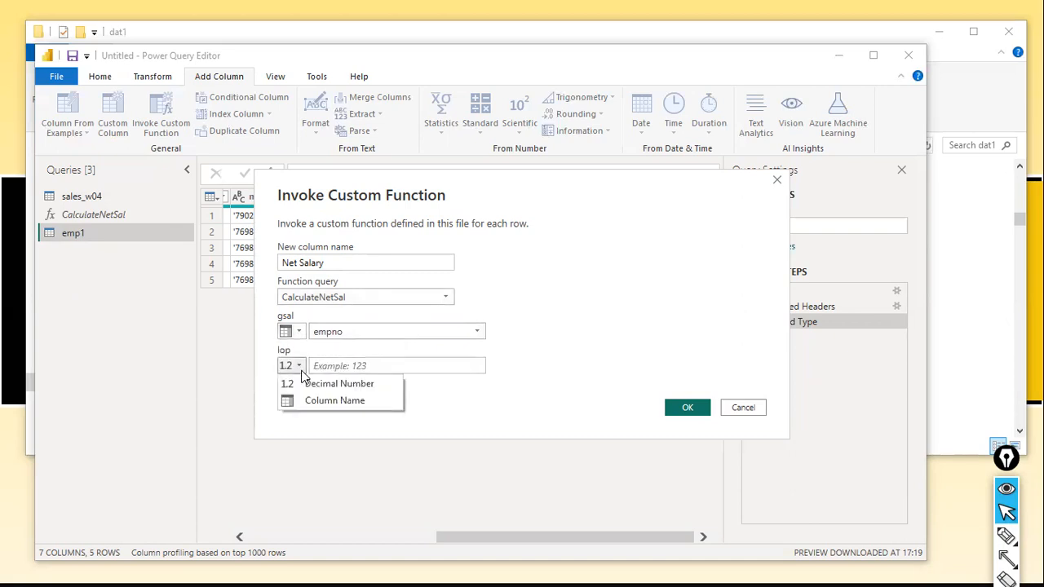
click(291, 401)
click(478, 334)
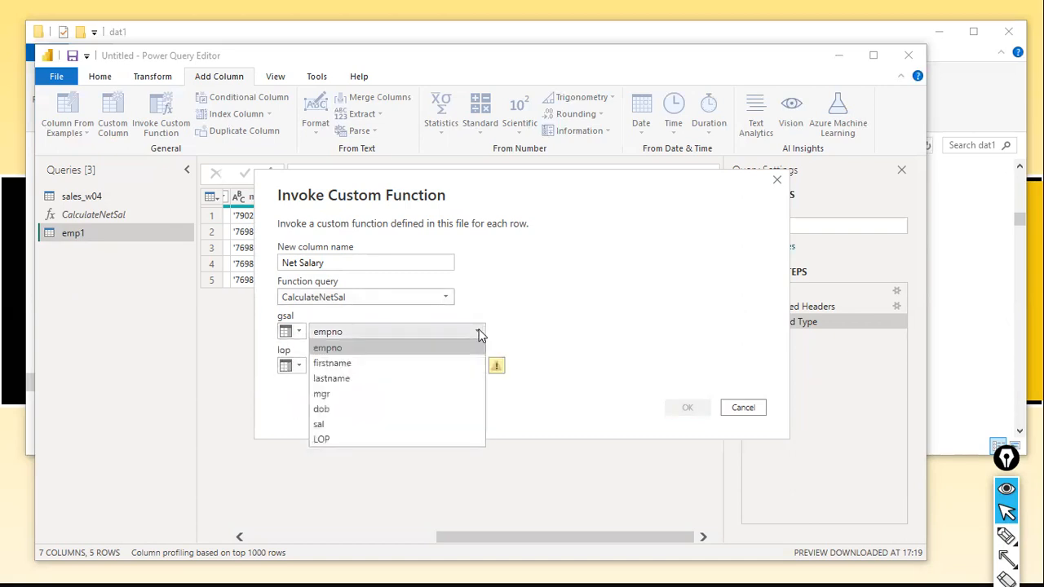
click(373, 427)
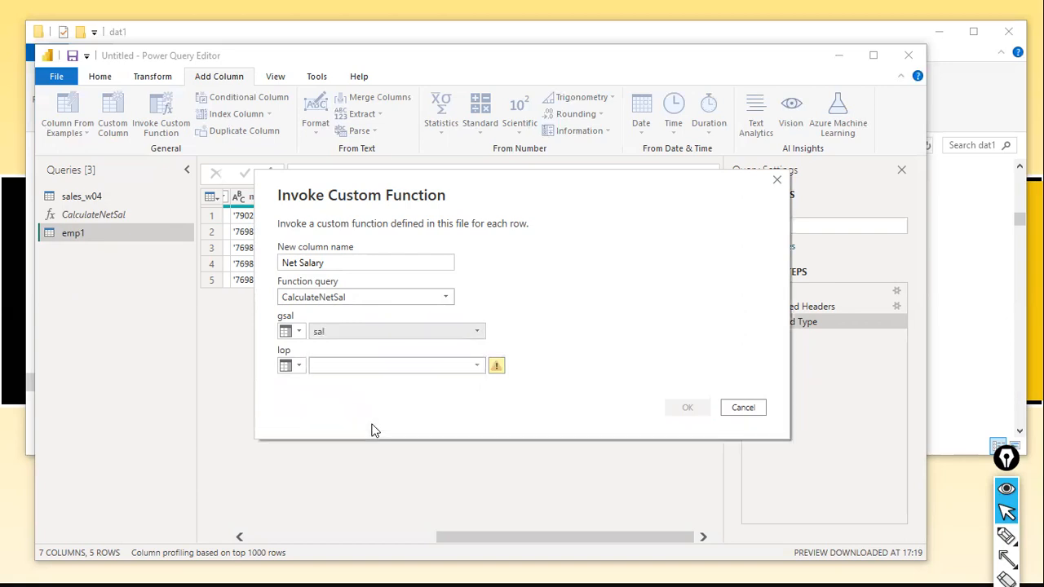
click(300, 368)
click(305, 403)
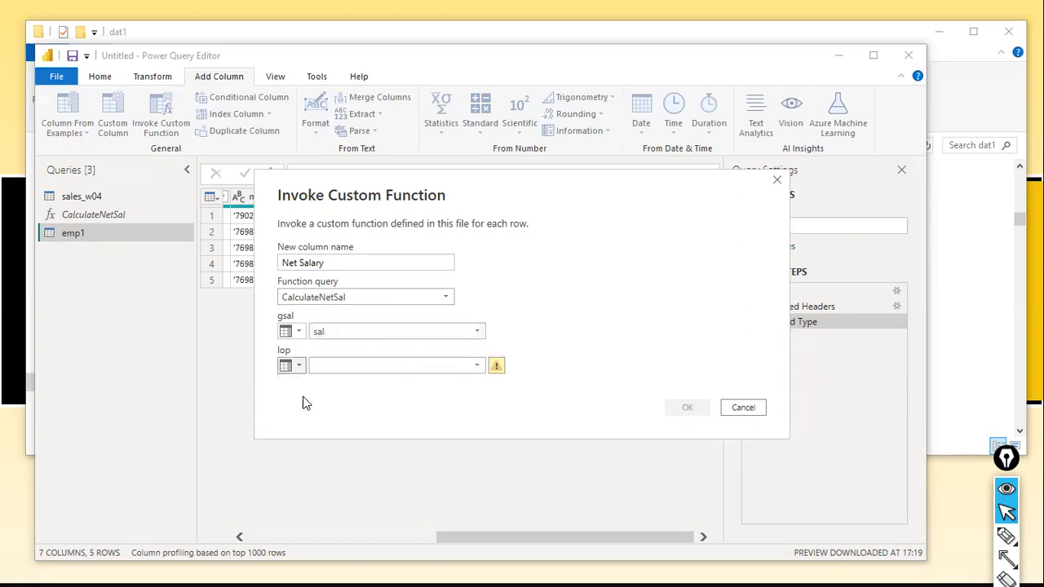
click(477, 366)
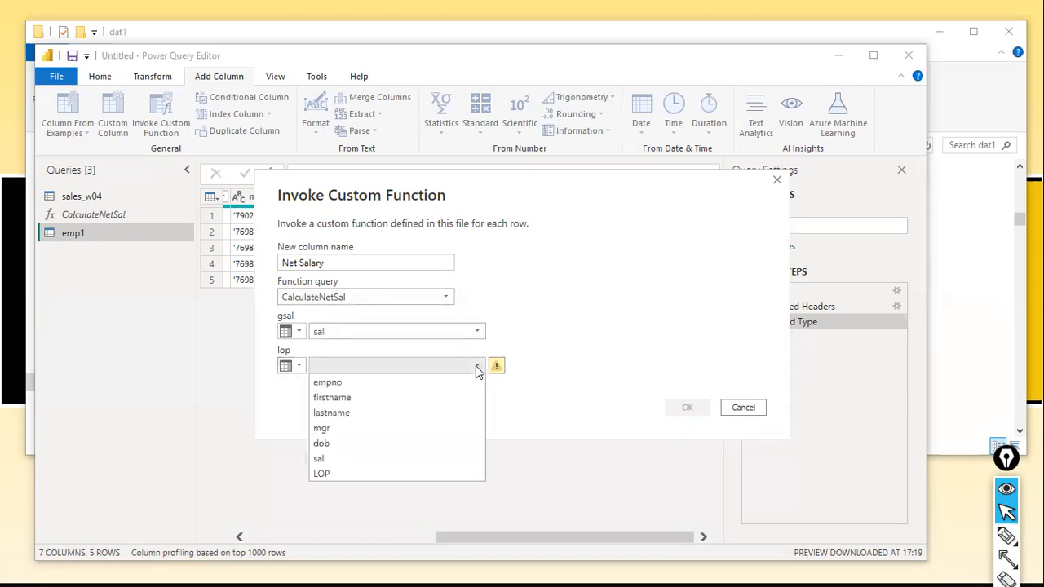
click(345, 474)
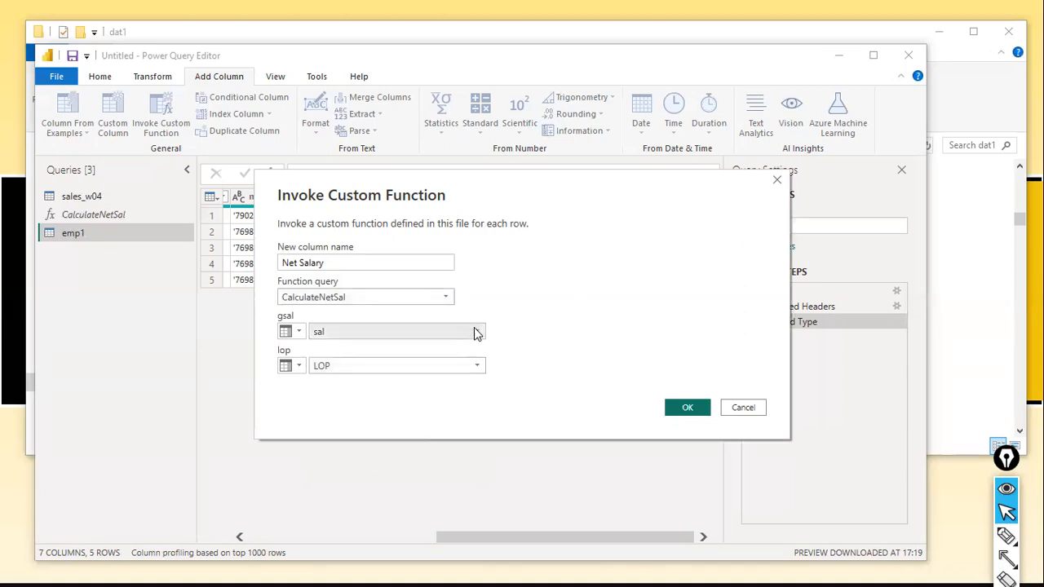
Try the empno column and a decimal number as inputs for the lop parameter.
click(476, 366)
click(369, 385)
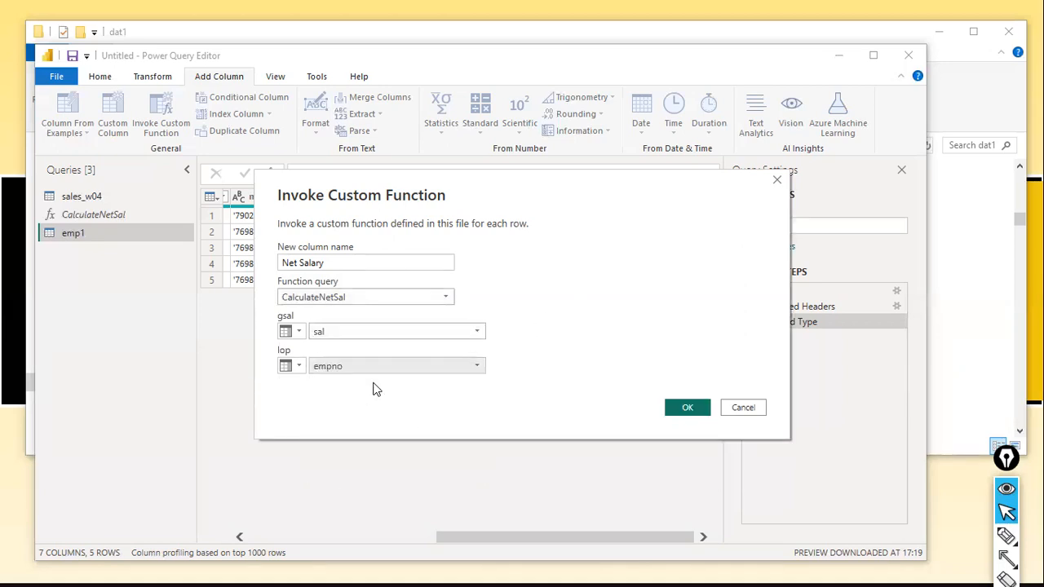
click(289, 367)
click(301, 382)
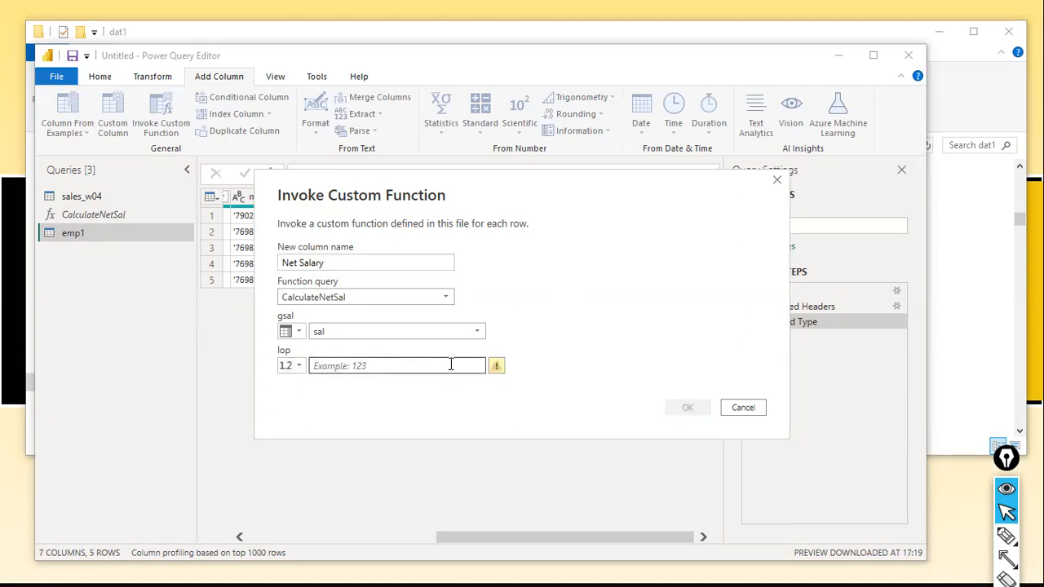
Map lop to the LOP column by column name and invoke the function to add the Net Salary column.
click(299, 366)
click(304, 396)
click(412, 366)
click(341, 471)
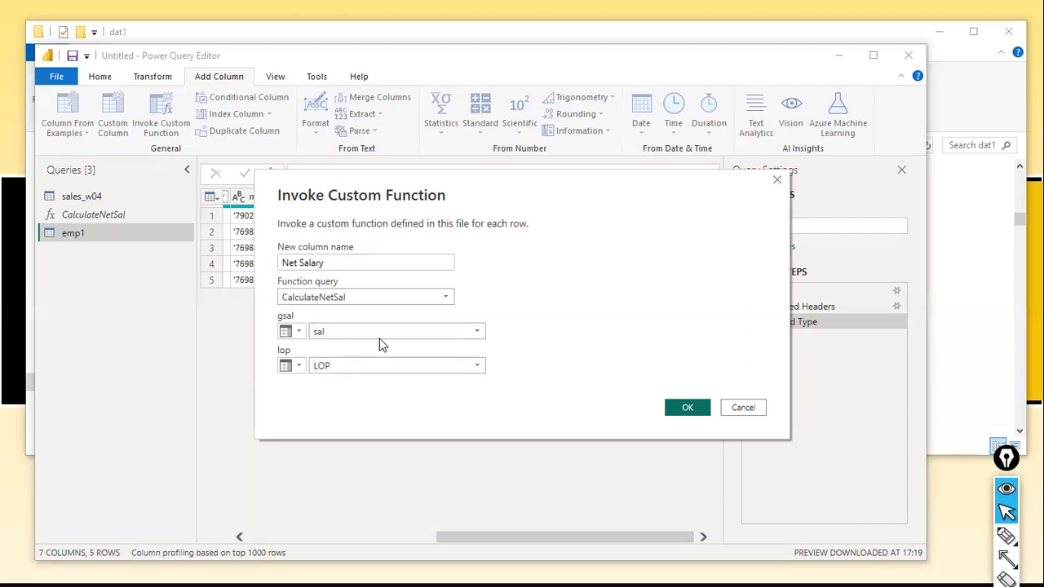
click(667, 407)
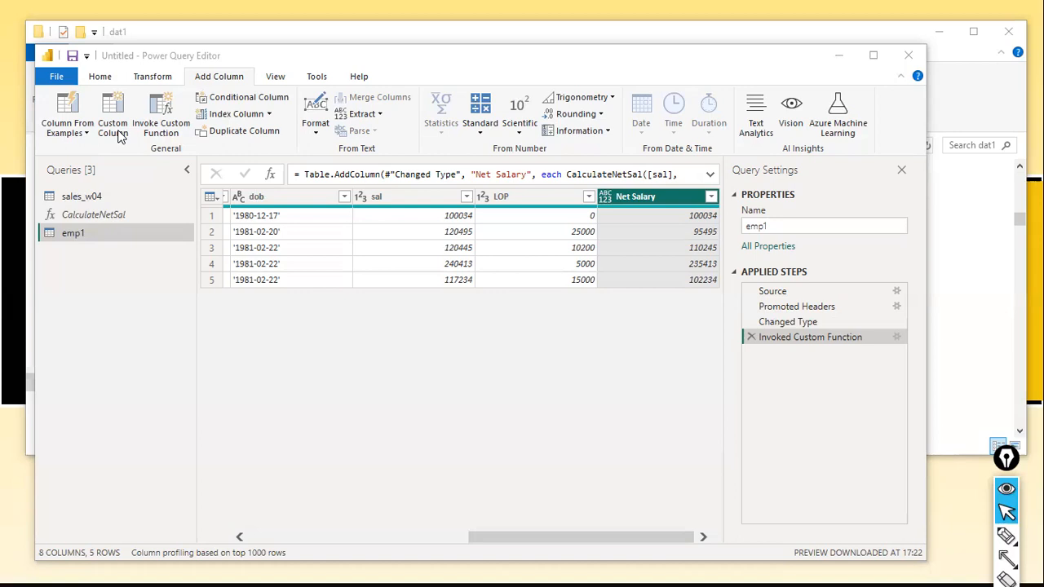
Apply the query changes to the data model and close the Power Query Editor.
click(56, 81)
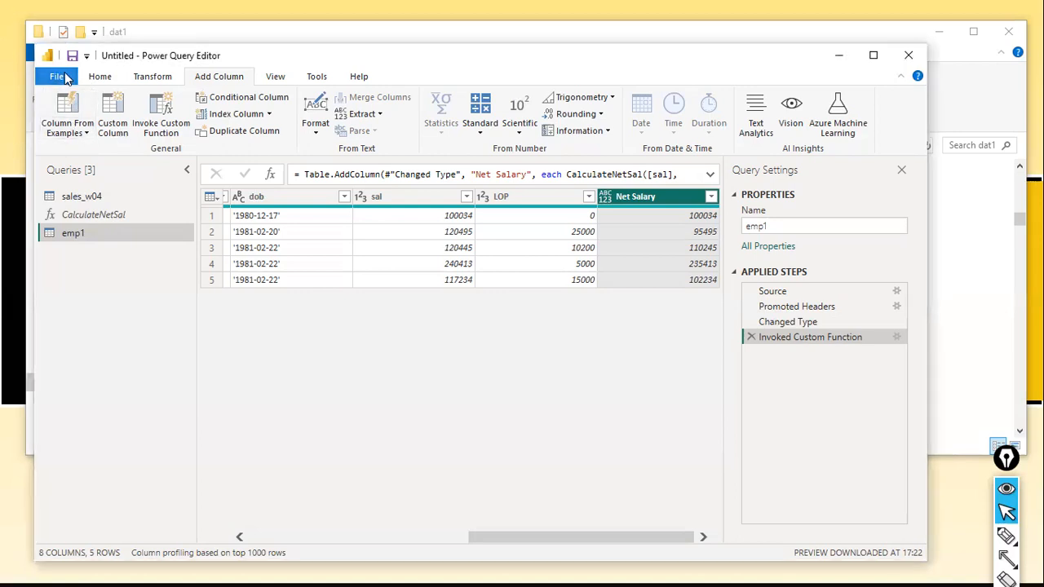
click(56, 77)
key(Escape)
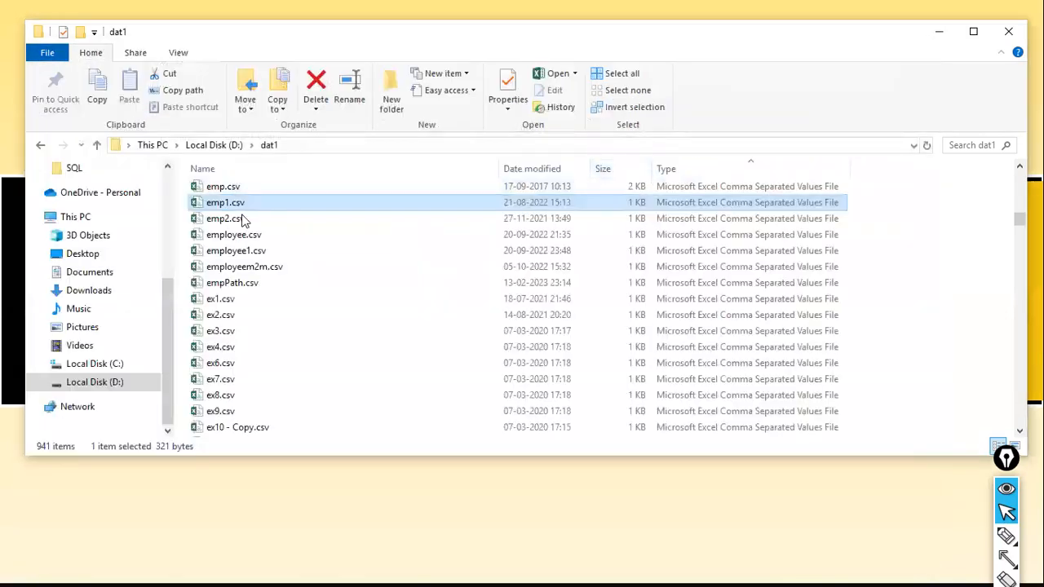
click(12, 149)
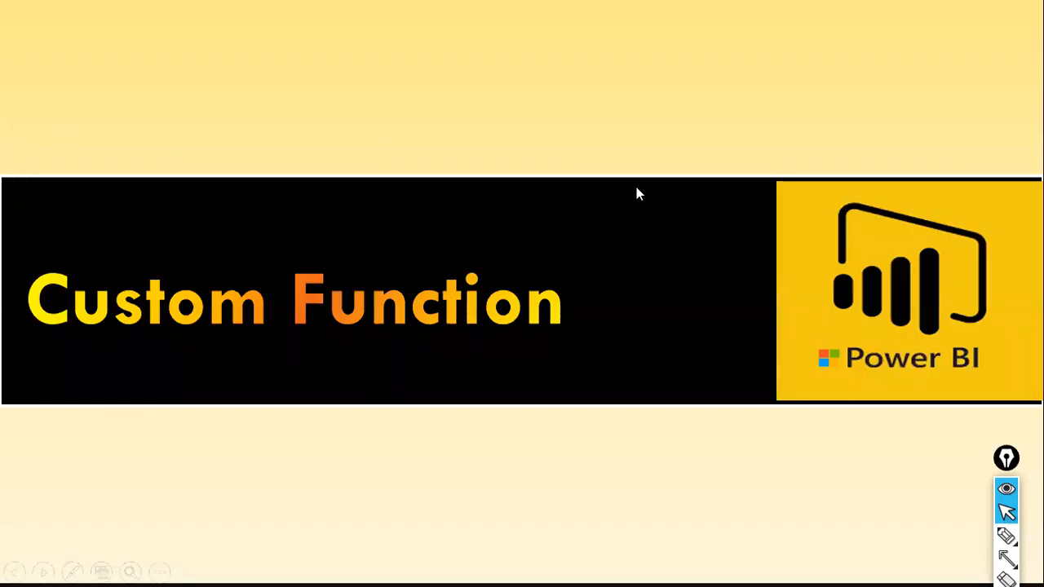
Switch to Power BI Desktop and reopen the Power Query Editor to transform the data.
key(alt+Tab)
key(alt+Tab)
key(alt+Tab)
key(alt+shift+Tab)
key(alt+Tab)
key(alt+Tab)
key(alt+Tab)
key(alt+Tab)
key(alt+Tab)
key(alt+Tab)
key(alt+Tab)
key(alt+Tab)
key(alt+Tab)
key(alt+Tab)
key(alt+Tab)
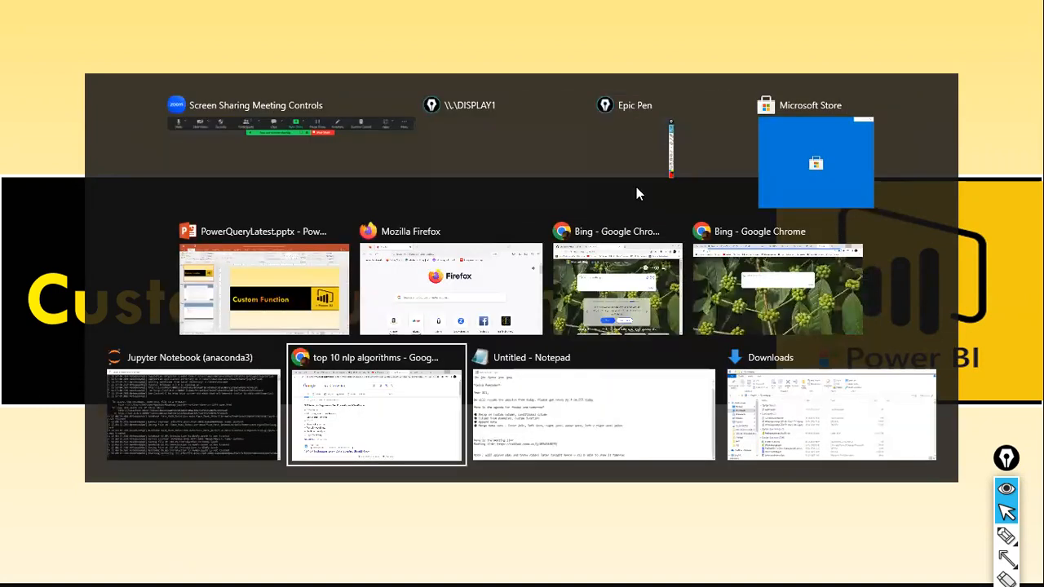
key(alt+Tab)
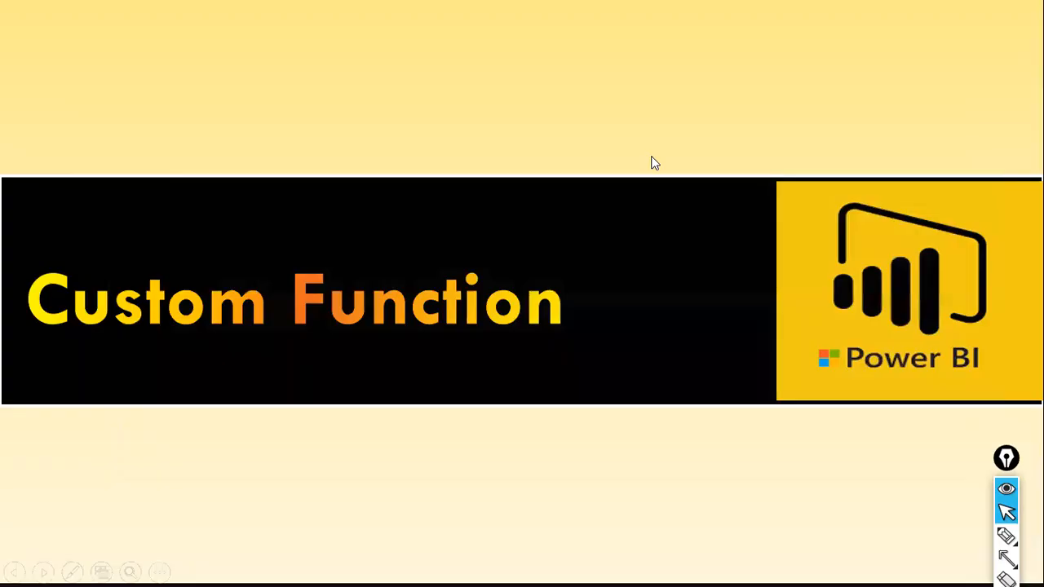
key(alt+Tab)
key(alt+Tab)
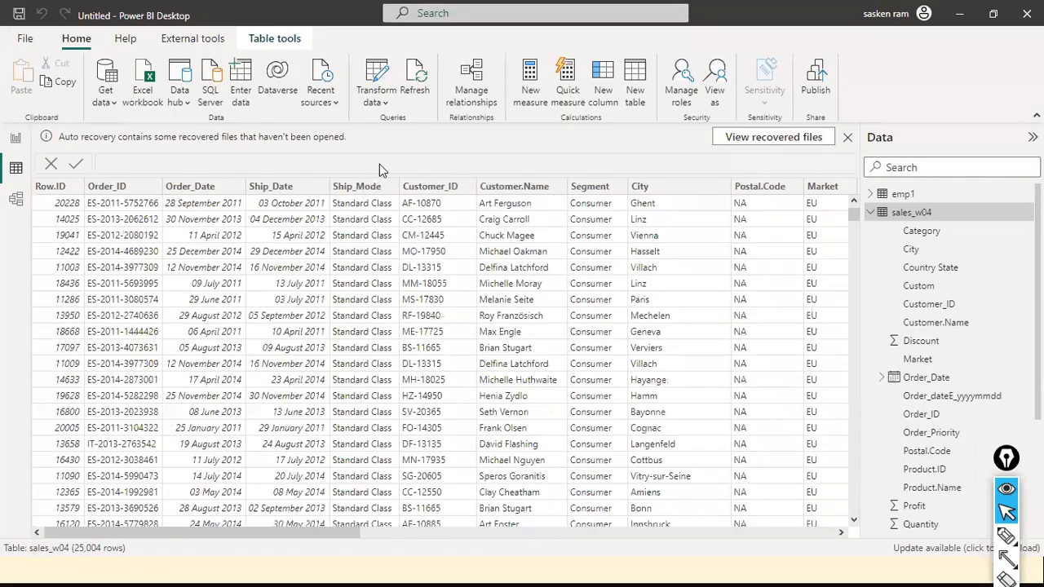
click(376, 97)
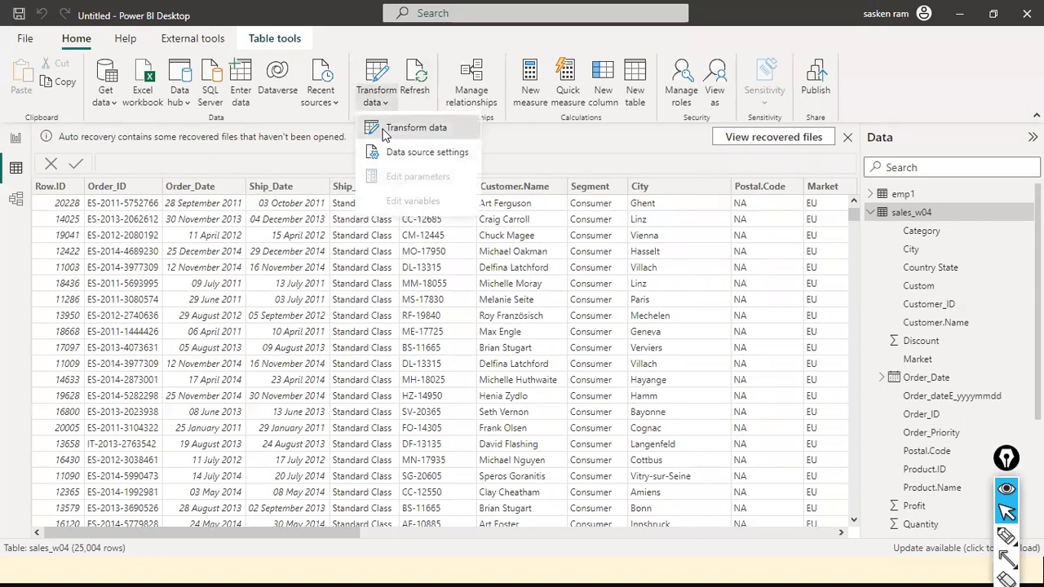
click(381, 129)
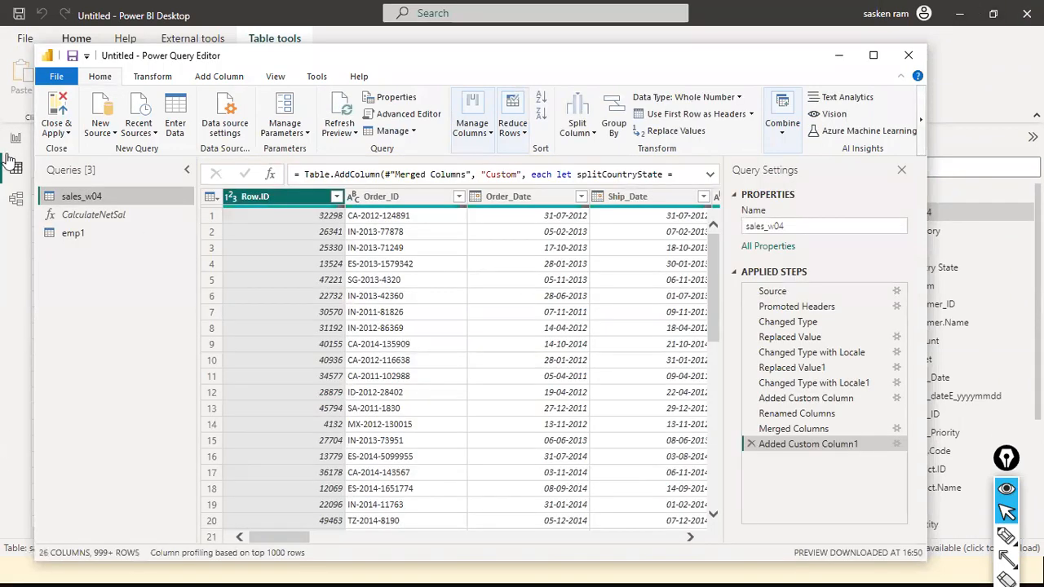
Create a new blank query in the queries list.
right_click(116, 290)
click(67, 310)
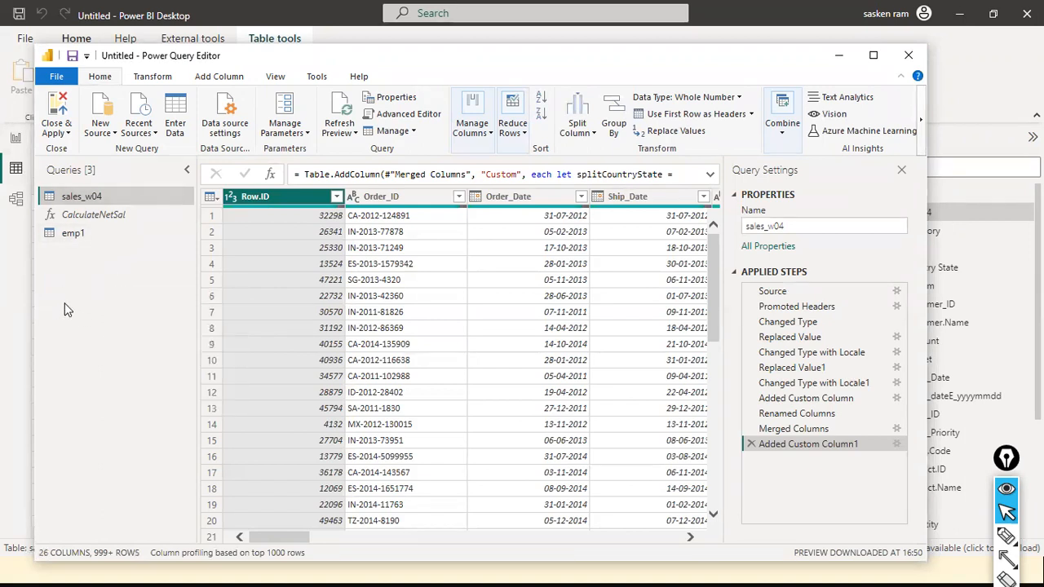
right_click(67, 310)
mouse_move(75, 341)
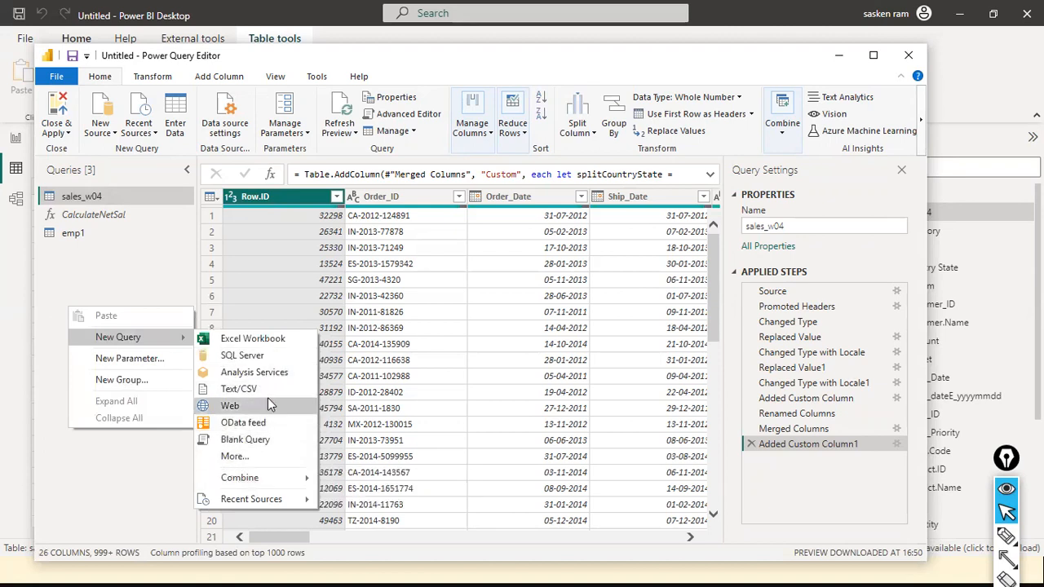
click(231, 440)
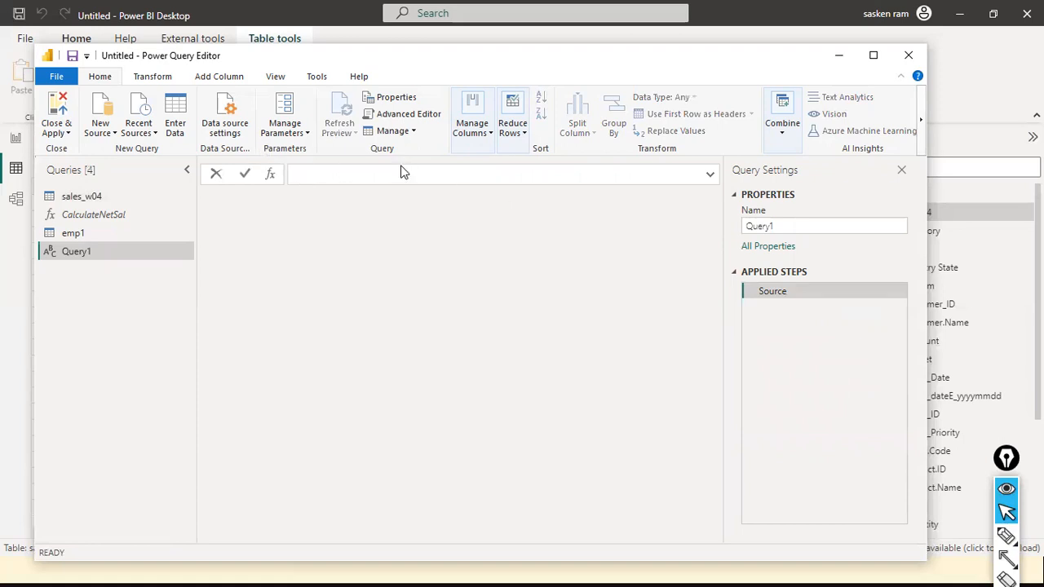
Examine the blank query's default code in the Advanced Editor and its formula bar.
click(289, 81)
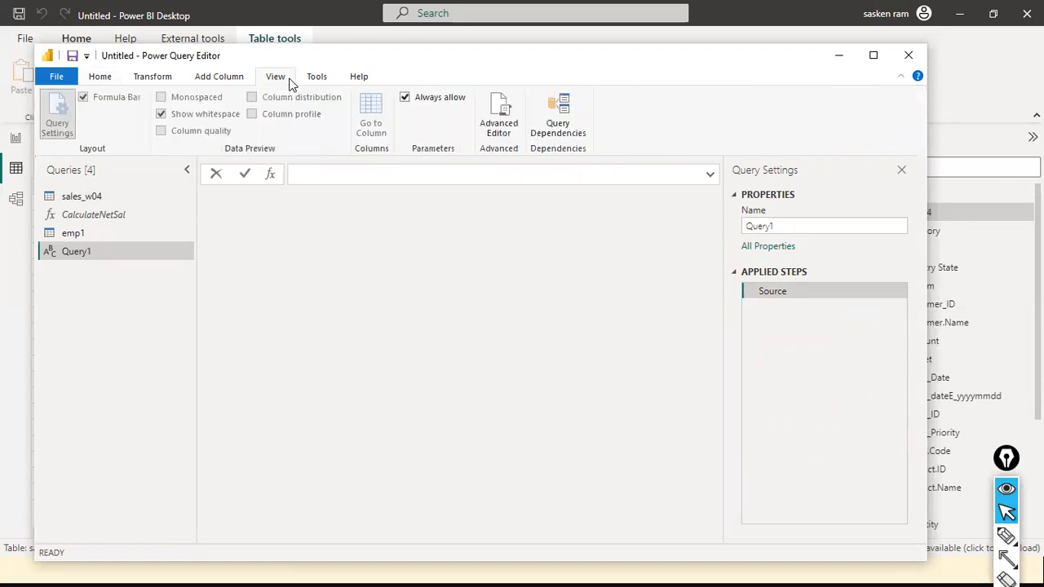
click(501, 127)
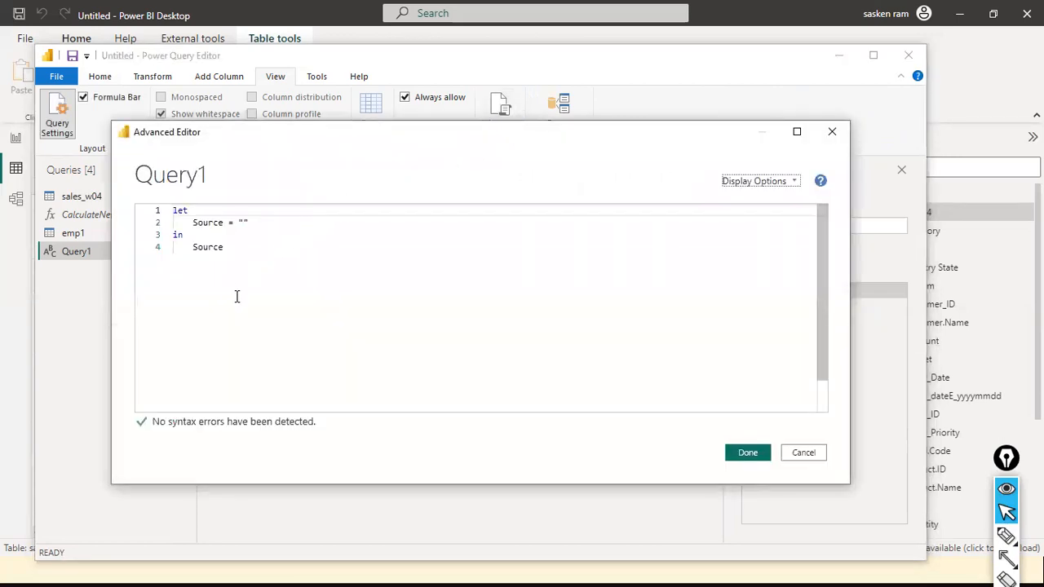
drag(236, 296, 139, 200)
click(321, 245)
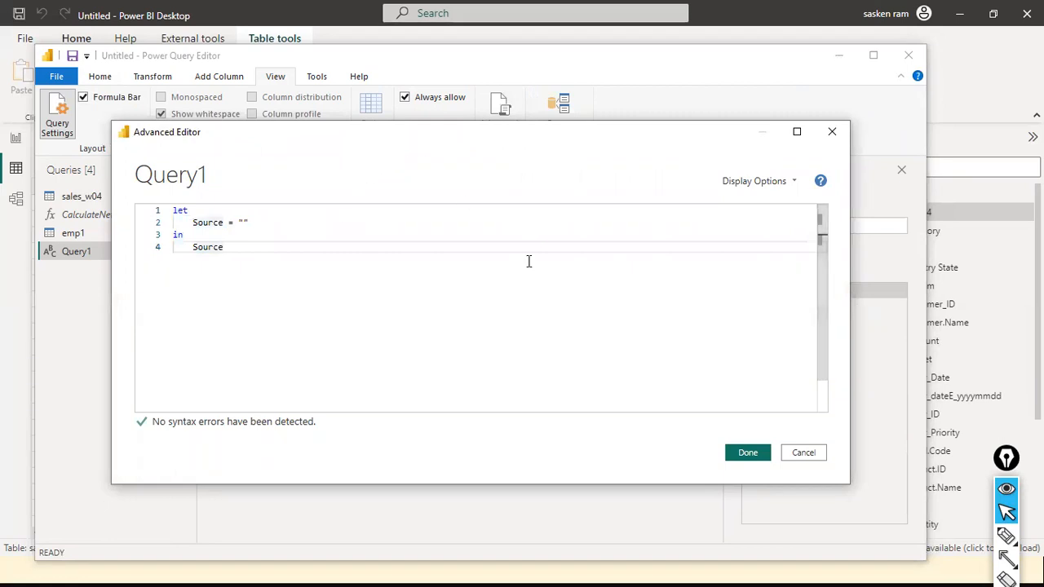
click(820, 457)
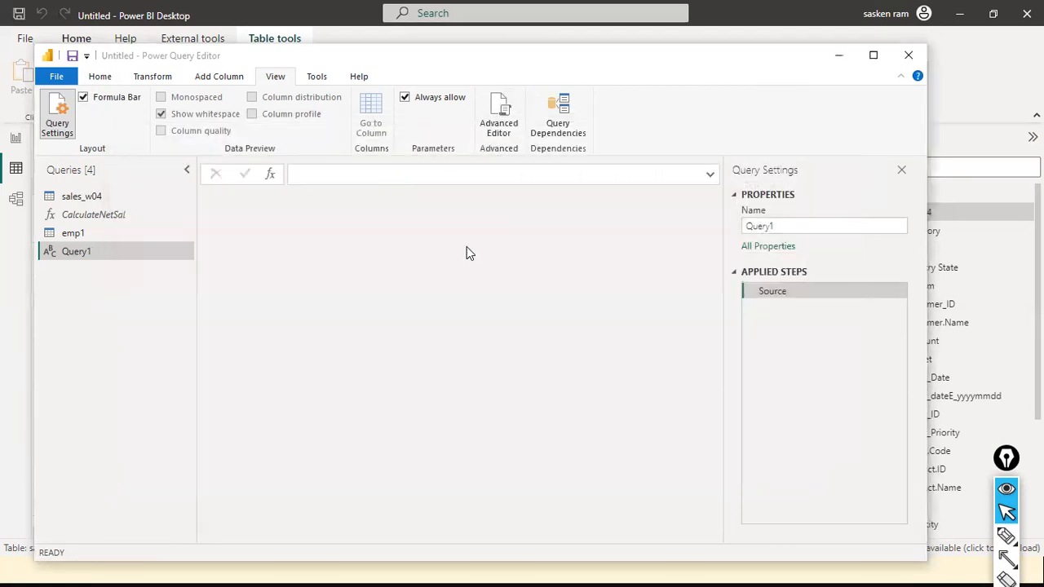
click(710, 175)
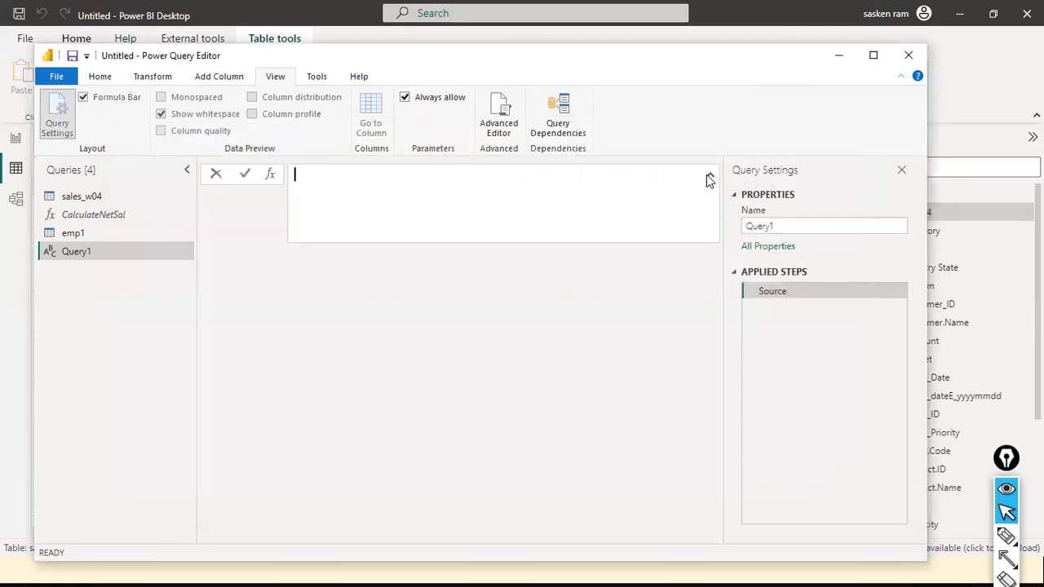
click(378, 262)
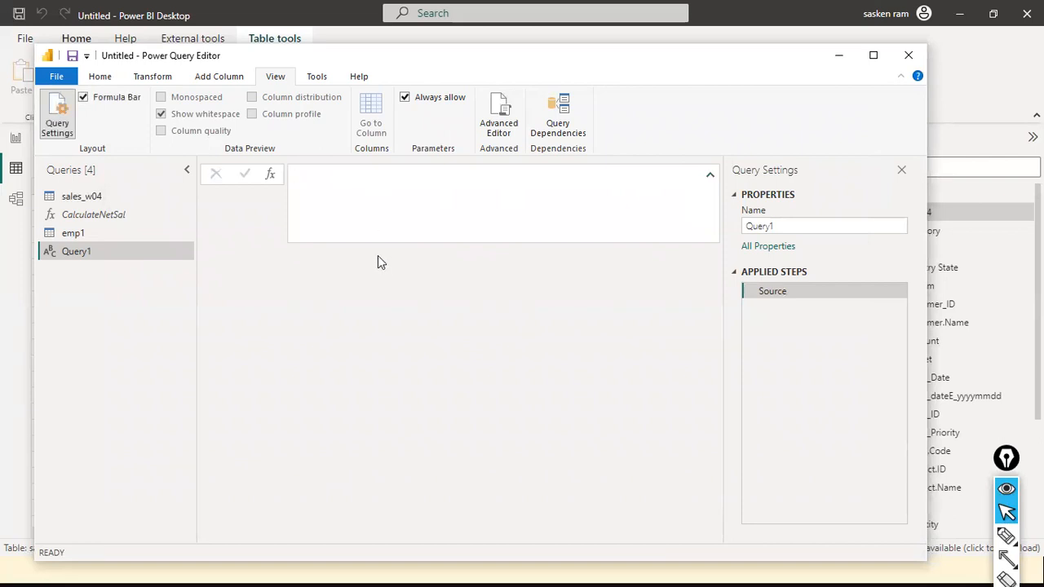
click(710, 175)
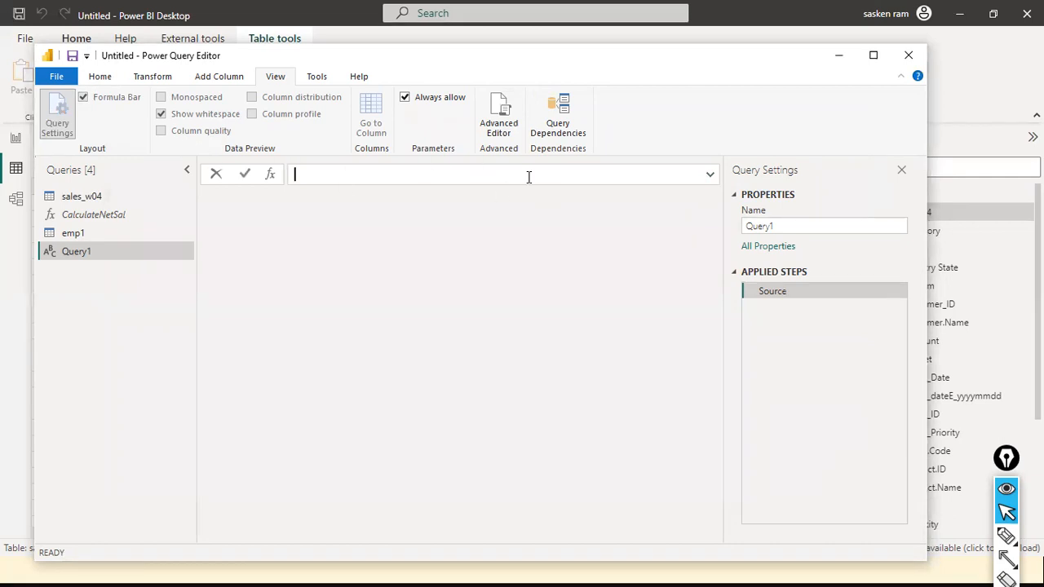
Open Query1's code in the Advanced Editor and add the function header (a as number) => above let.
click(495, 131)
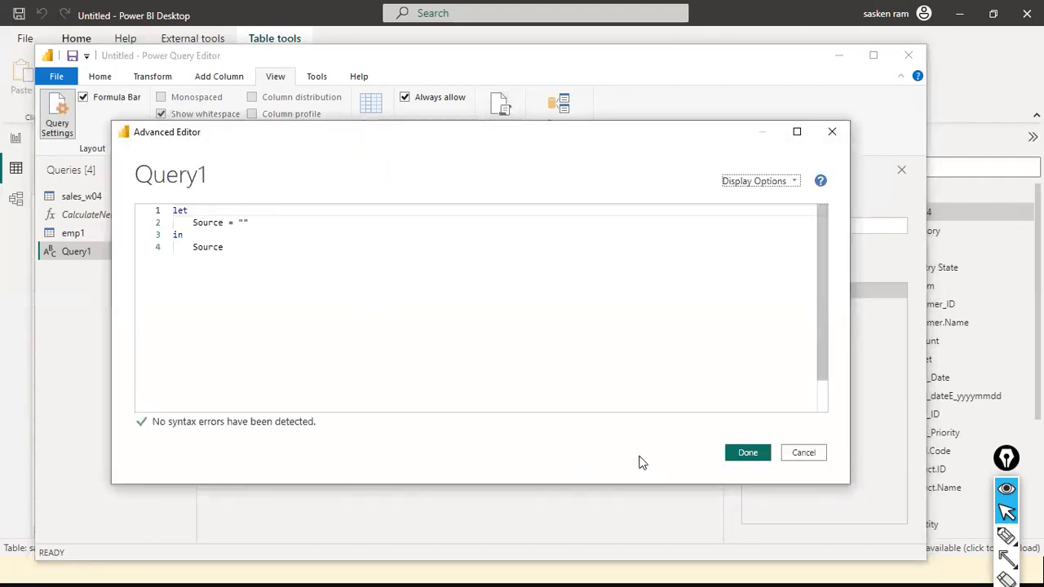
click(424, 344)
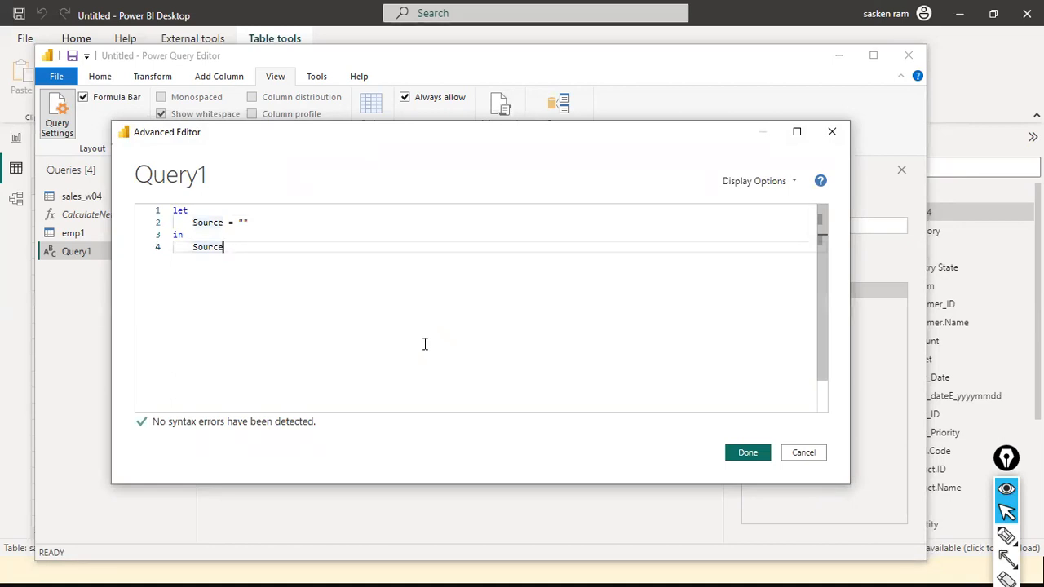
key(ctrl+Home)
key(Return)
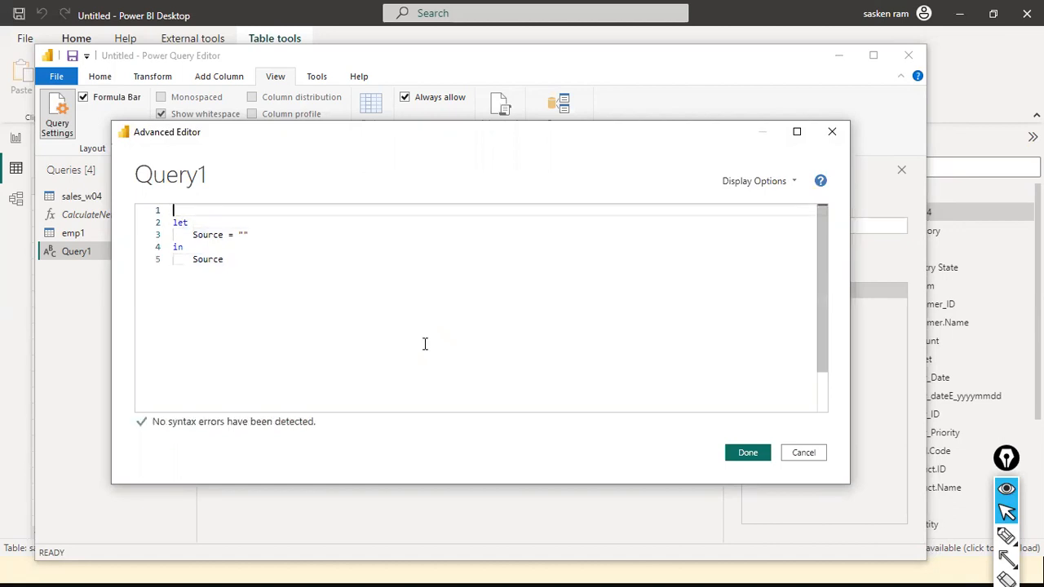
text((a as )
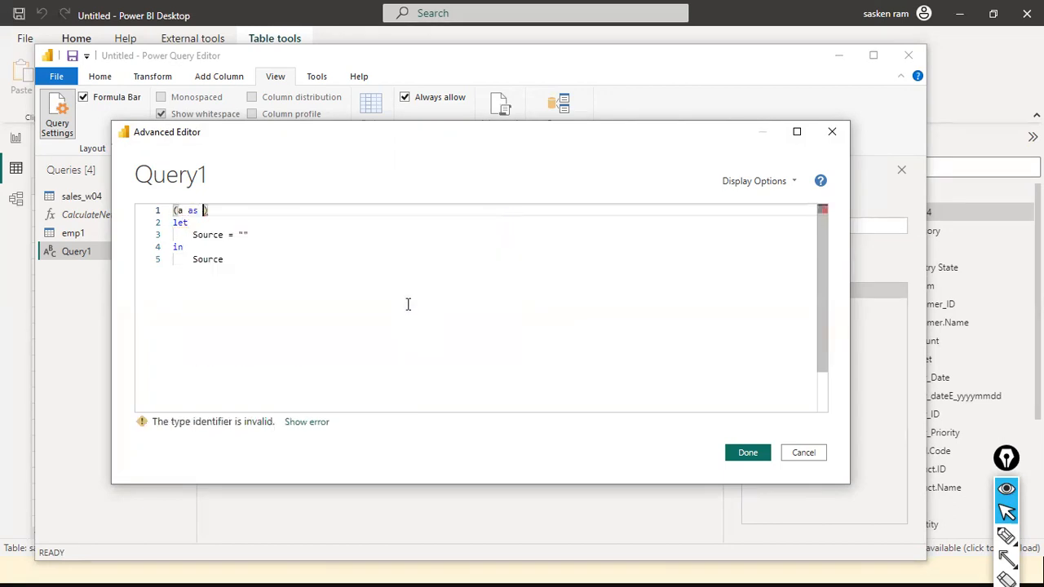
text(nmbber)
key(BackSpace)
key(BackSpace)
key(BackSpace)
key(BackSpace)
key(BackSpace)
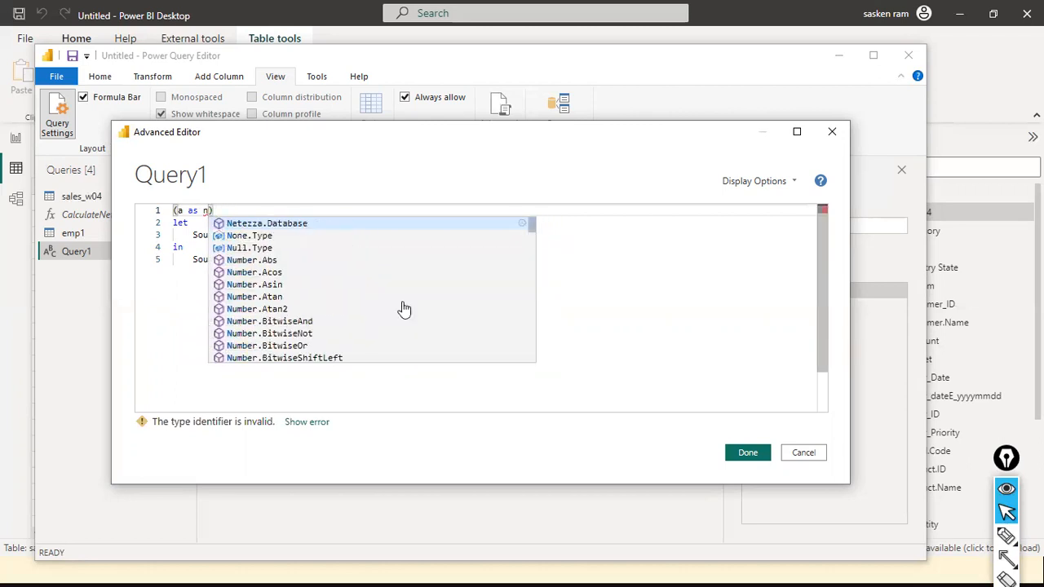
text(umber)
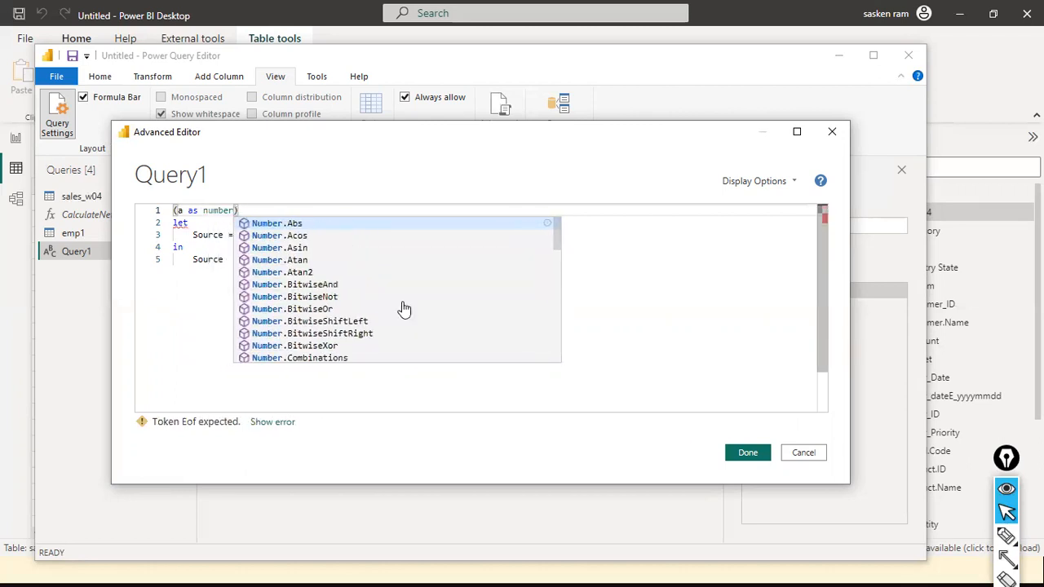
key(Escape)
text(=>)
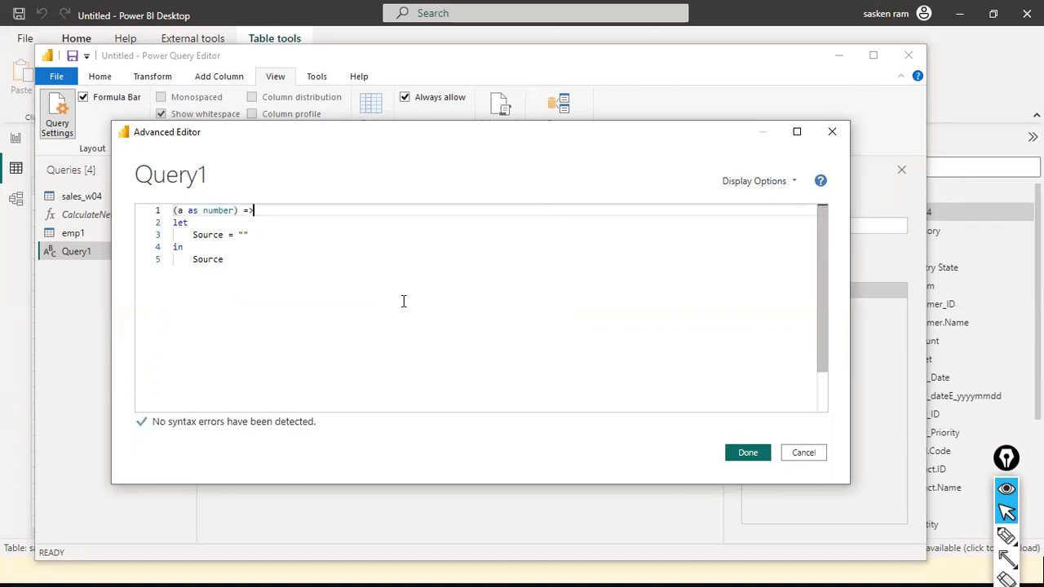
Remove the empty-string value from the Source assignment and rename that variable to SquaredValue.
key(Down)
key(Down)
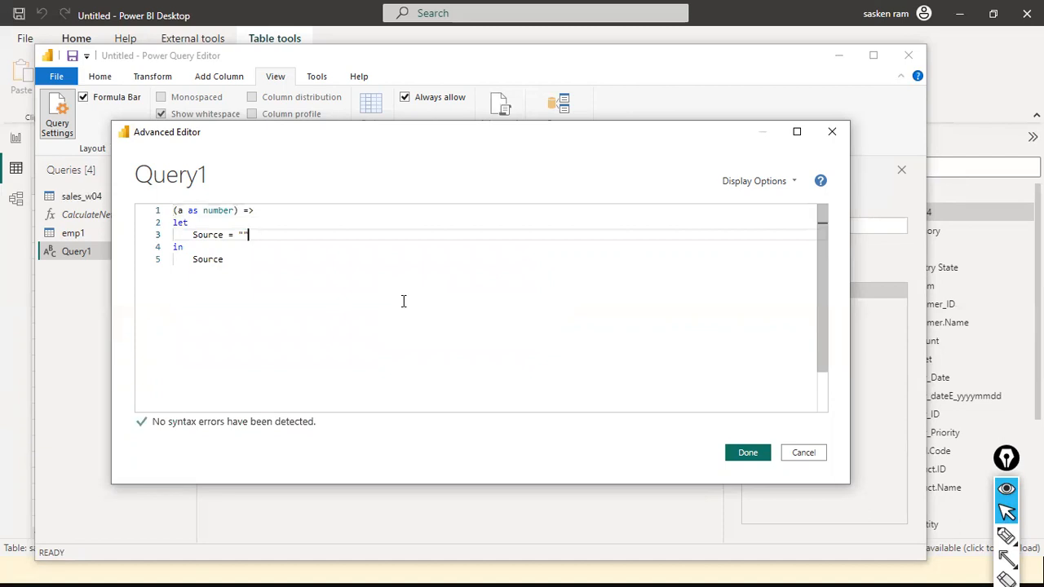
key(BackSpace)
key(BackSpace)
key(ctrl+Left)
key(ctrl+Left)
key(ctrl+shift+Right)
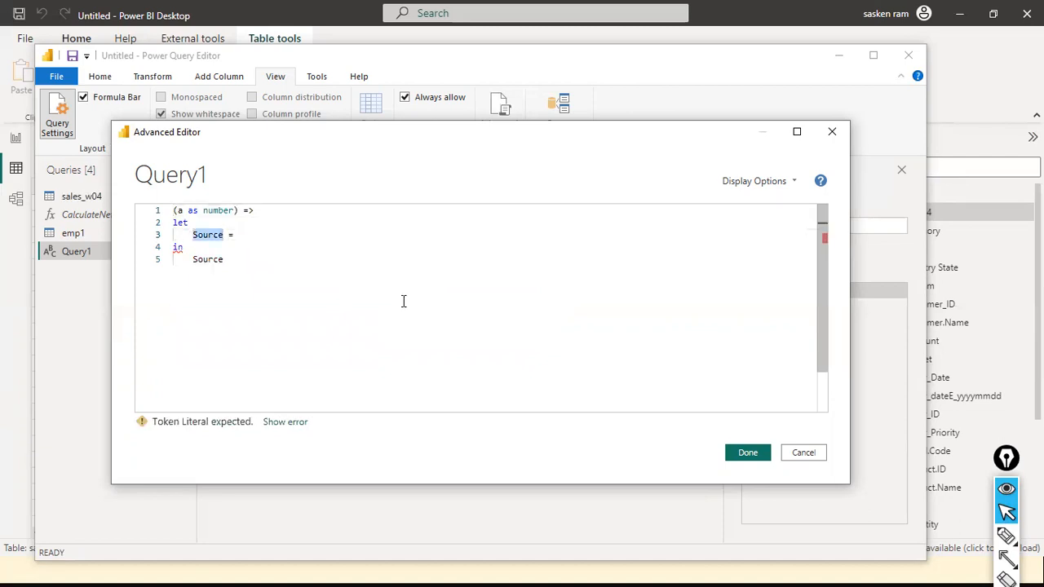
text(SA)
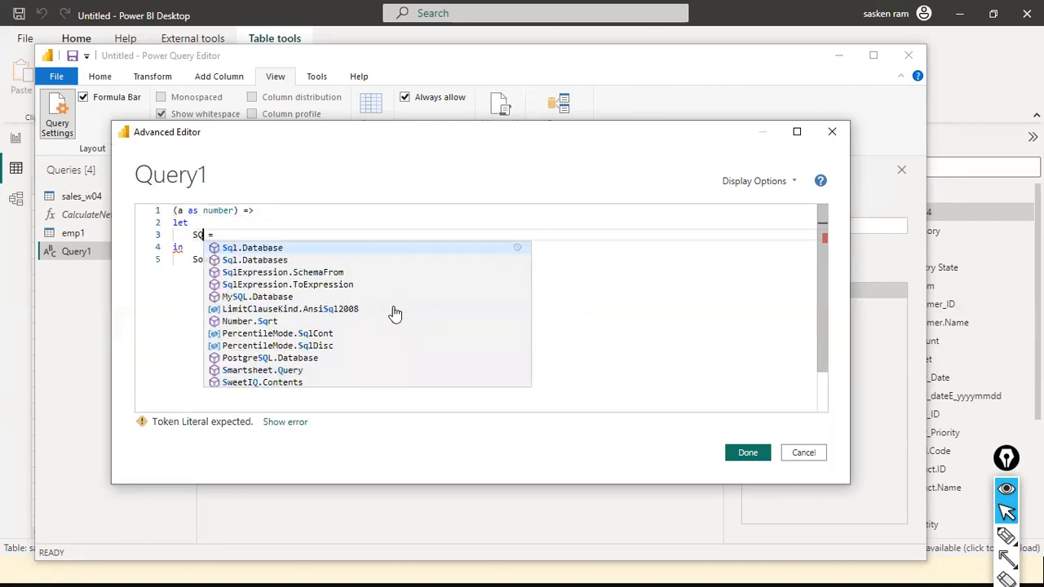
text(U)
key(BackSpace)
key(BackSpace)
text(Q)
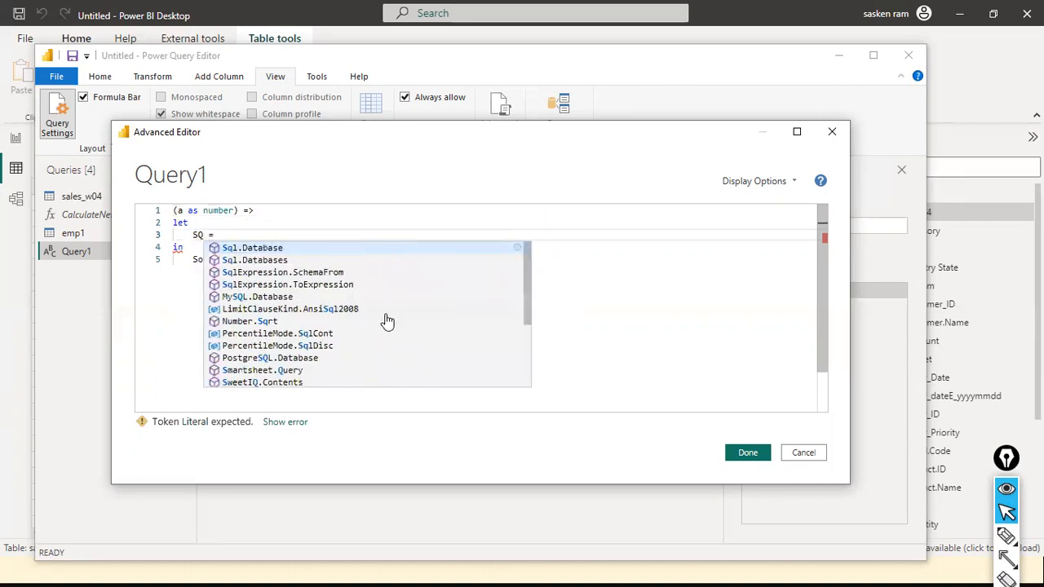
key(Tab)
key(BackSpace)
key(BackSpace)
key(BackSpace)
key(BackSpace)
key(BackSpace)
key(BackSpace)
key(BackSpace)
key(BackSpace)
key(BackSpace)
key(BackSpace)
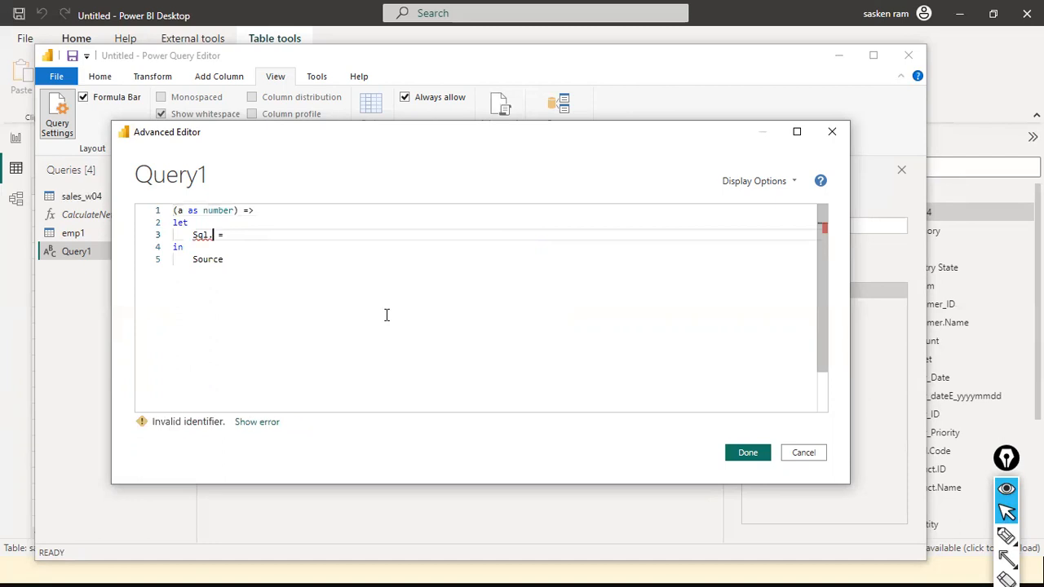
text(UAR)
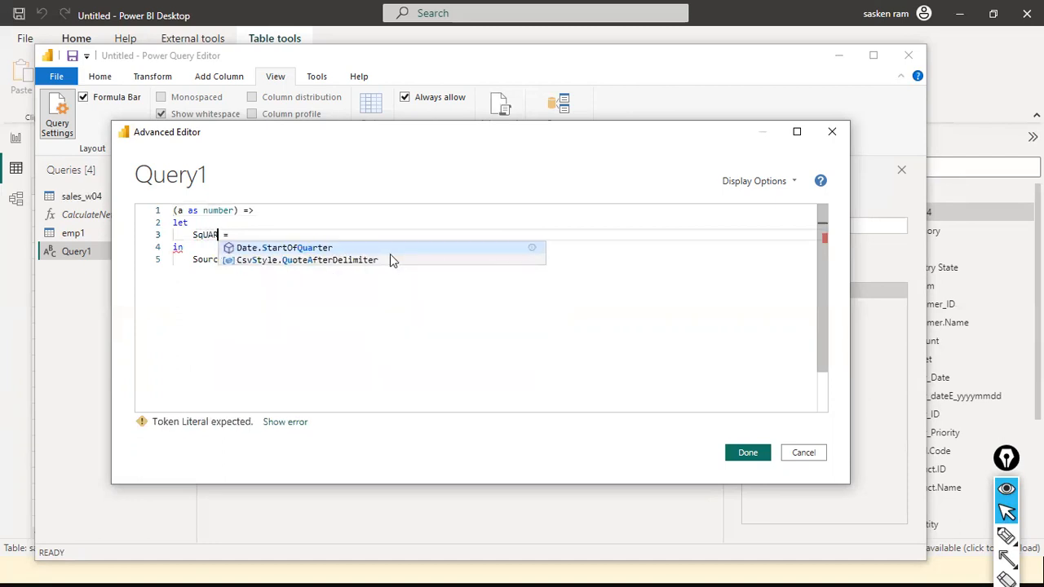
key(BackSpace)
key(BackSpace)
key(BackSpace)
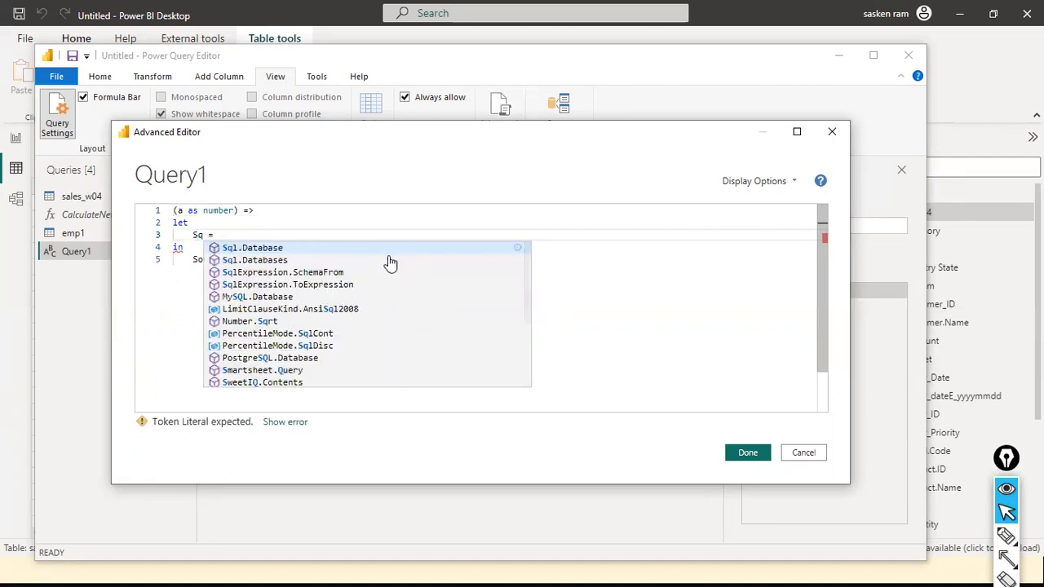
text(uar)
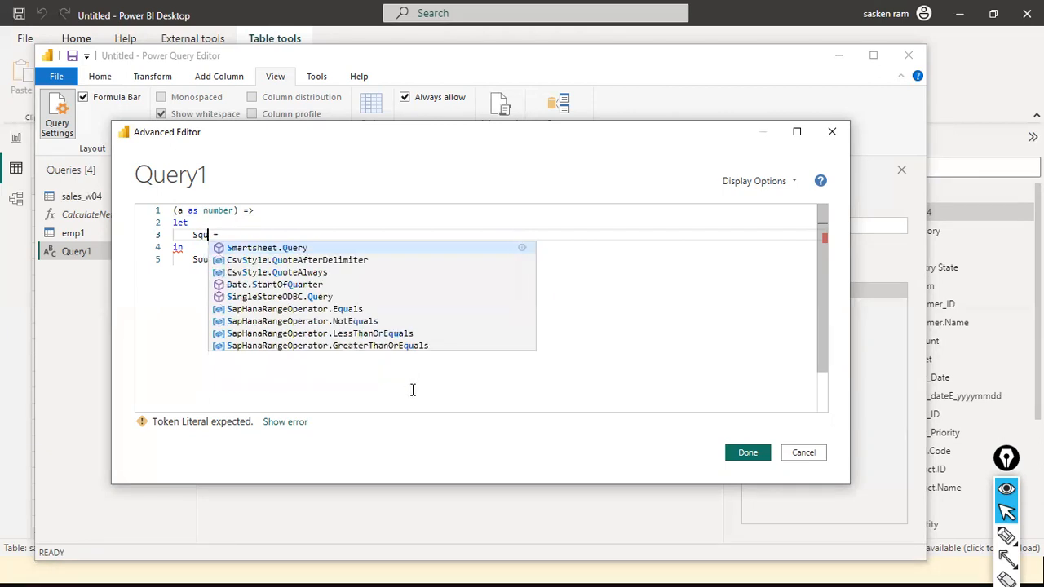
text(e)
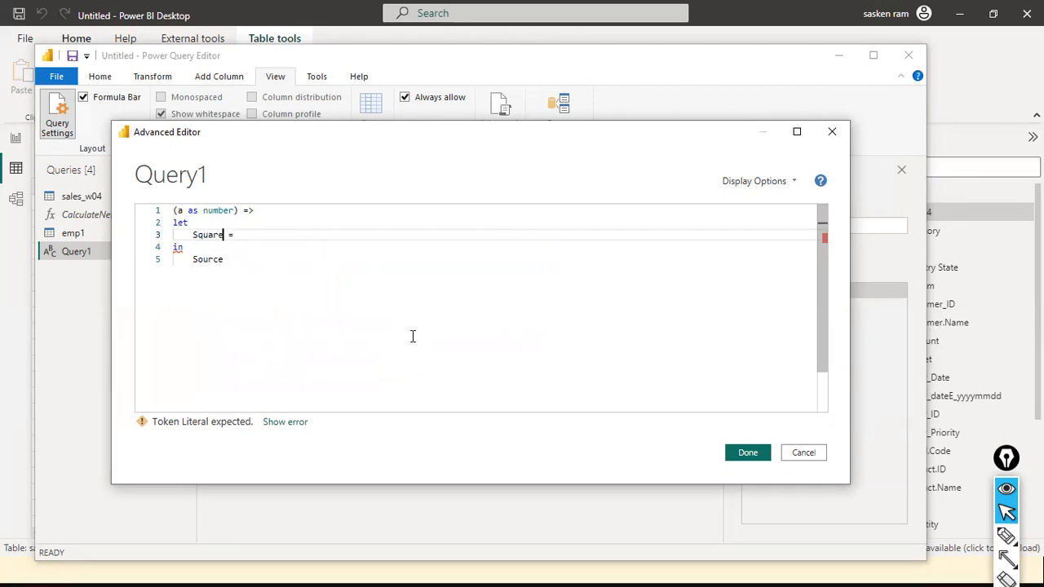
text(d Value)
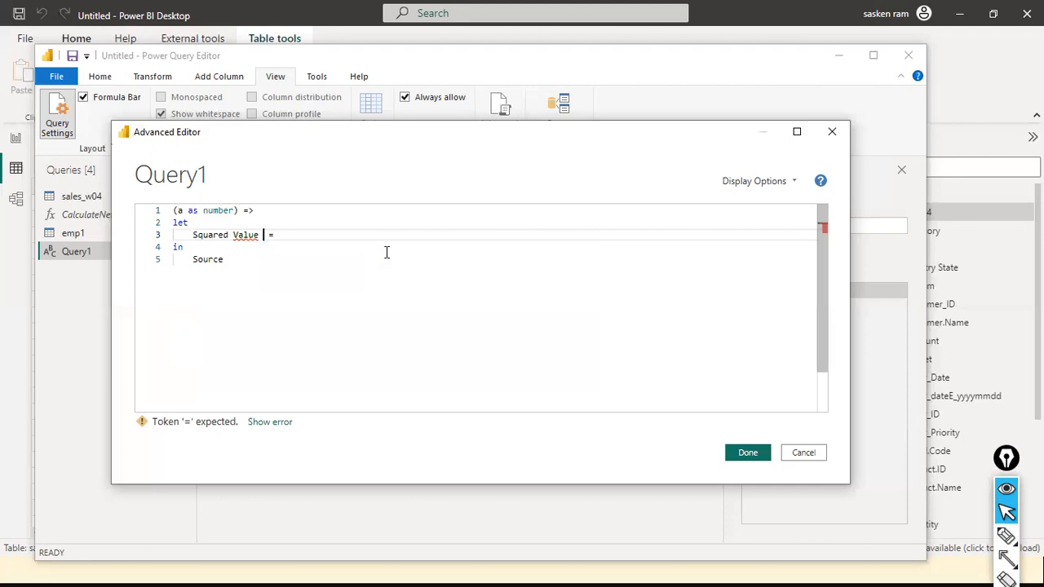
key(BackSpace)
key(BackSpace)
key(BackSpace)
key(BackSpace)
key(BackSpace)
key(BackSpace)
key(BackSpace)
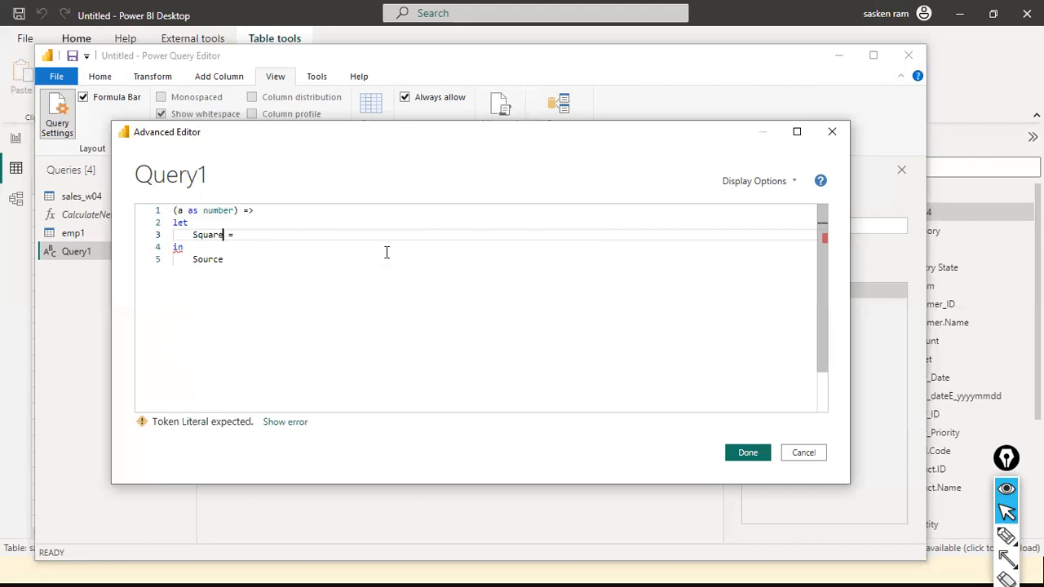
text(Value)
Set the SquaredValue expression to a * a.
key(Page_Up)
key(Right)
key(Down)
key(Down)
key(Page_Up)
key(Down)
key(Down)
text(a * A)
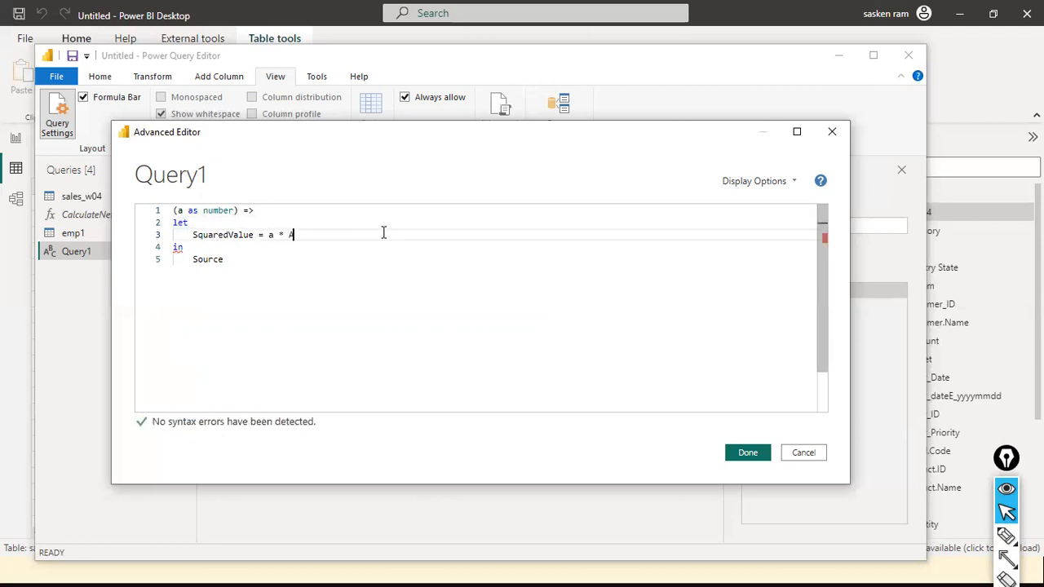
key(BackSpace)
text(A)
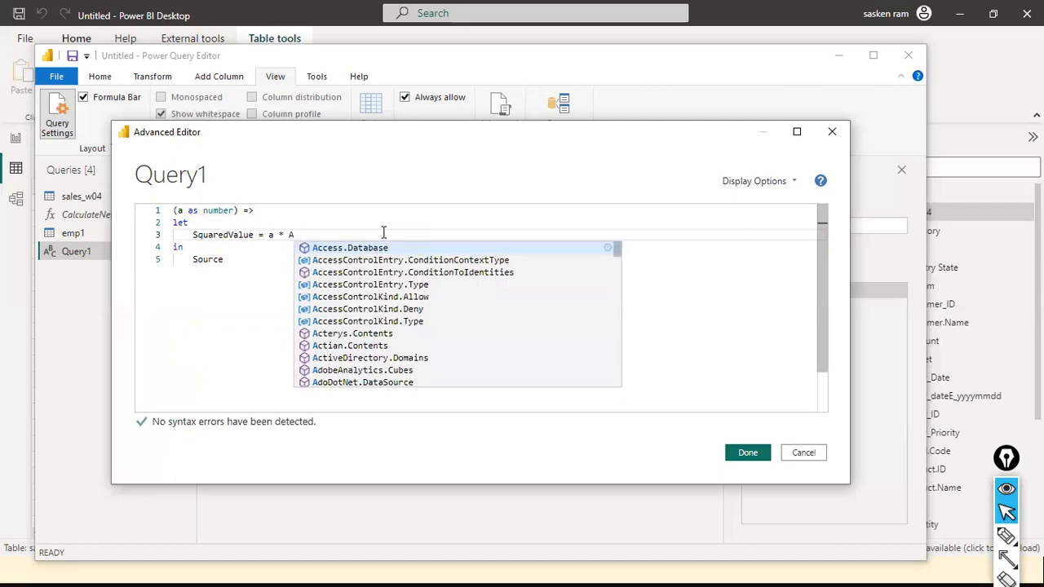
key(BackSpace)
text(a)
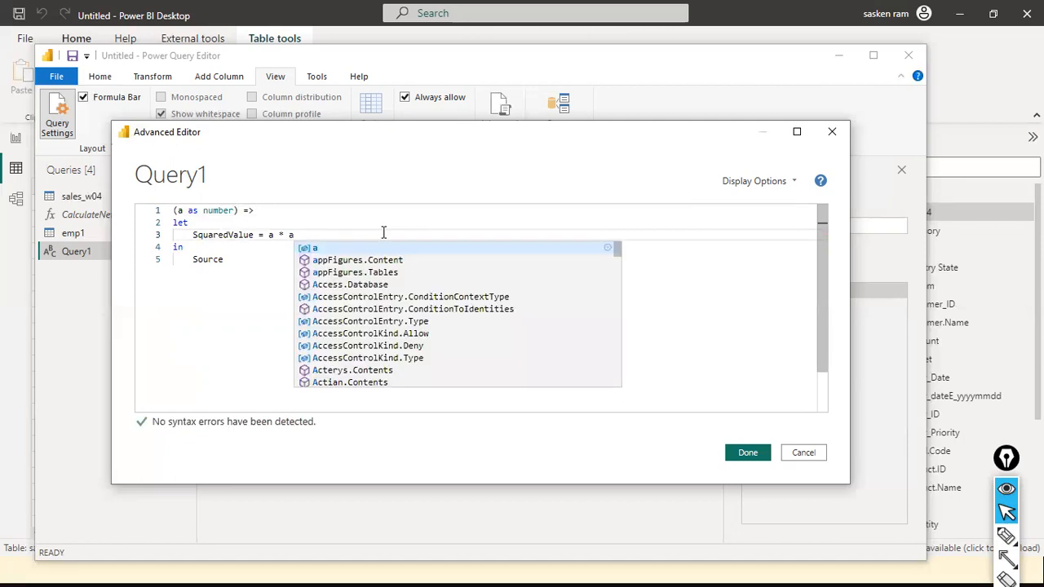
key(Escape)
Replace Source in the in clause with SquaredValue as the function's returned result.
key(Down)
key(Down)
key(Up)
key(Up)
key(Left)
key(Left)
key(Left)
key(Left)
key(Left)
key(Left)
key(Left)
key(ctrl+Left)
key(ctrl+shift+Right)
key(ctrl+c)
key(Down)
key(Down)
key(Up)
key(Down)
key(ctrl+shift+Left)
key(ctrl+v)
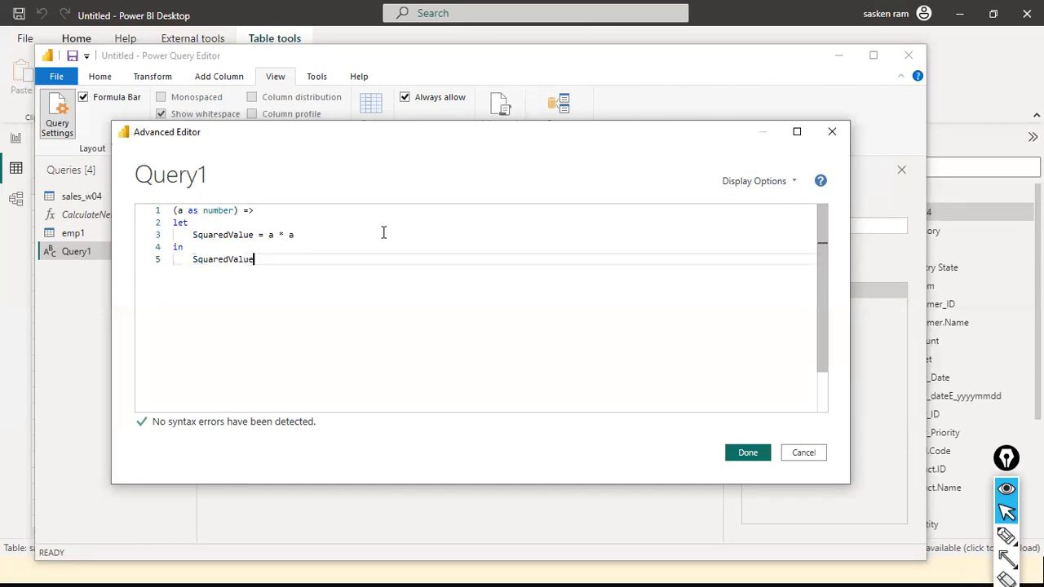
Examine the function header's parameter name, the as keyword and the parameter's data type.
key(Up)
key(Up)
key(Up)
key(Up)
key(Home)
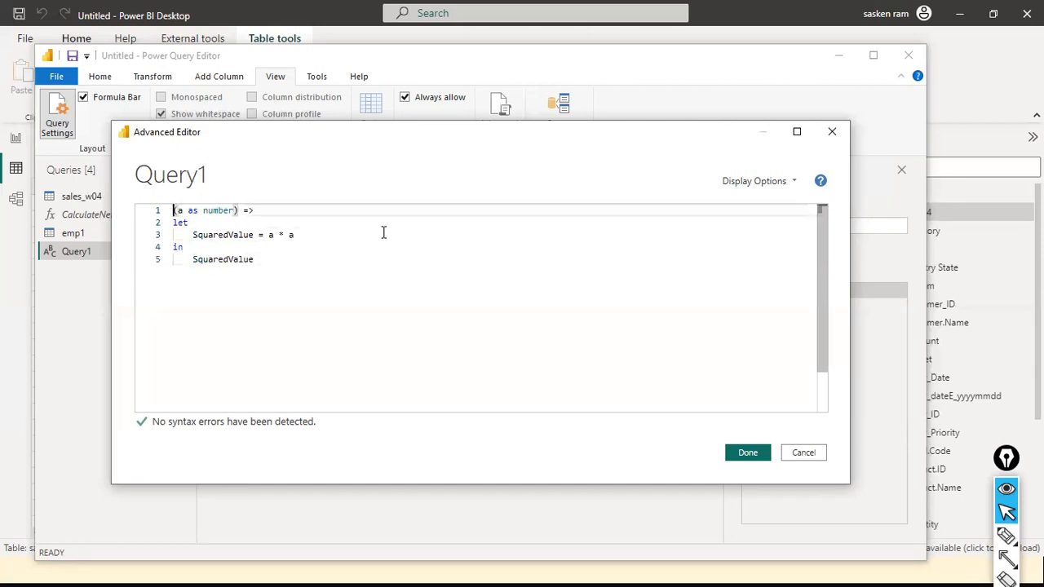
key(ctrl+shift+Right)
key(ctrl+shift+Right)
key(ctrl+shift+Right)
key(ctrl+shift+Left)
key(ctrl+Left)
key(shift+Right)
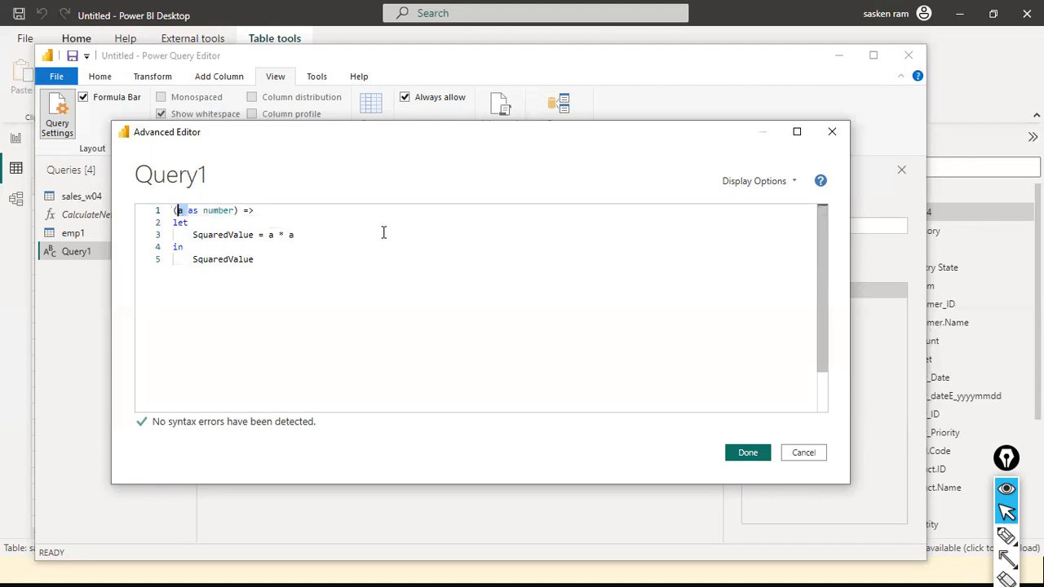
key(Right)
key(Right)
key(Right)
key(Right)
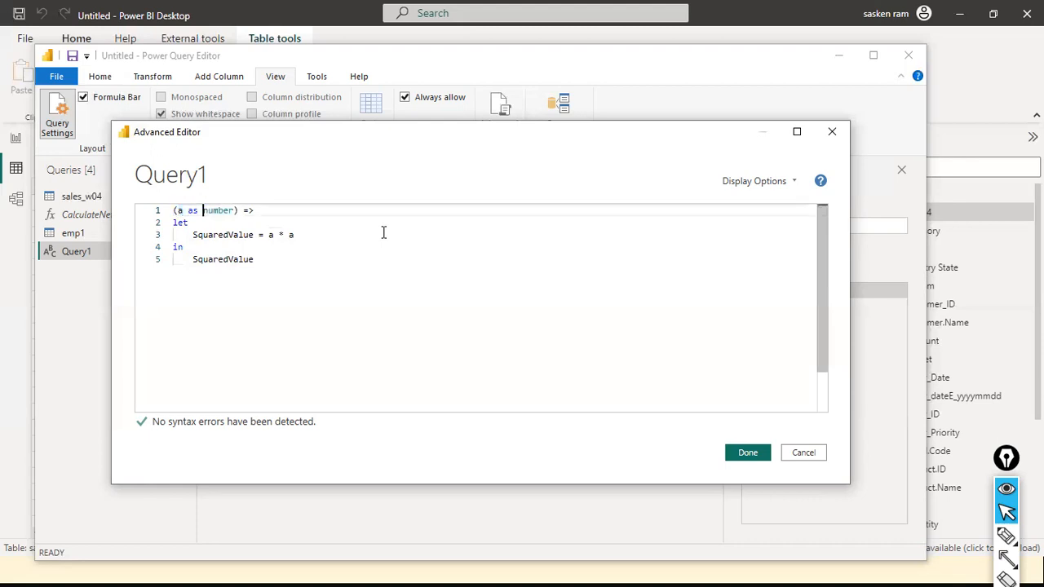
key(ctrl+Left)
key(Right)
key(Right)
key(shift+Right)
key(shift+Right)
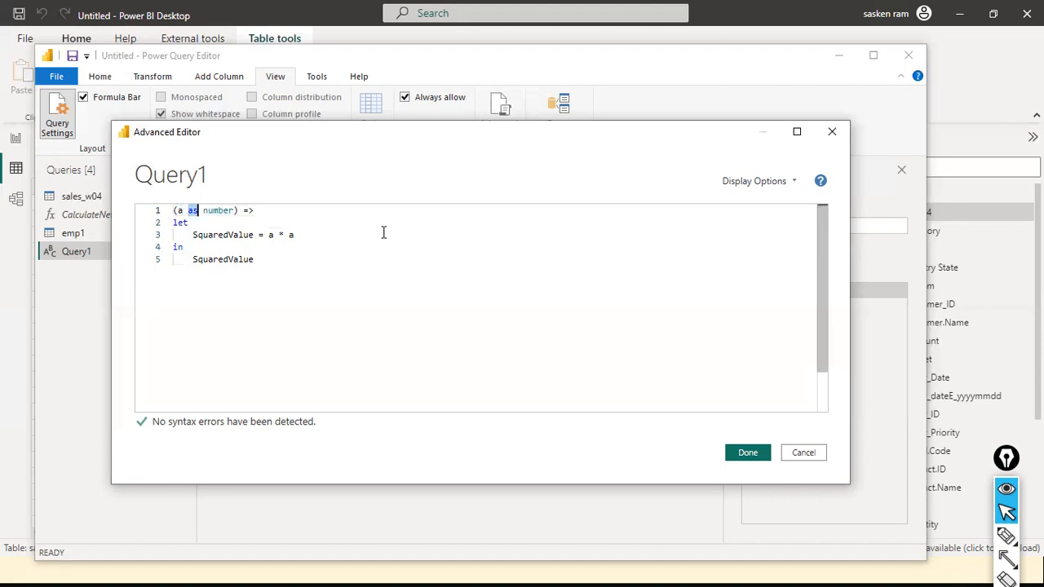
key(ctrl+Right)
key(ctrl+Right)
key(ctrl+shift+Left)
key(Right)
key(Right)
key(Right)
key(Right)
key(Right)
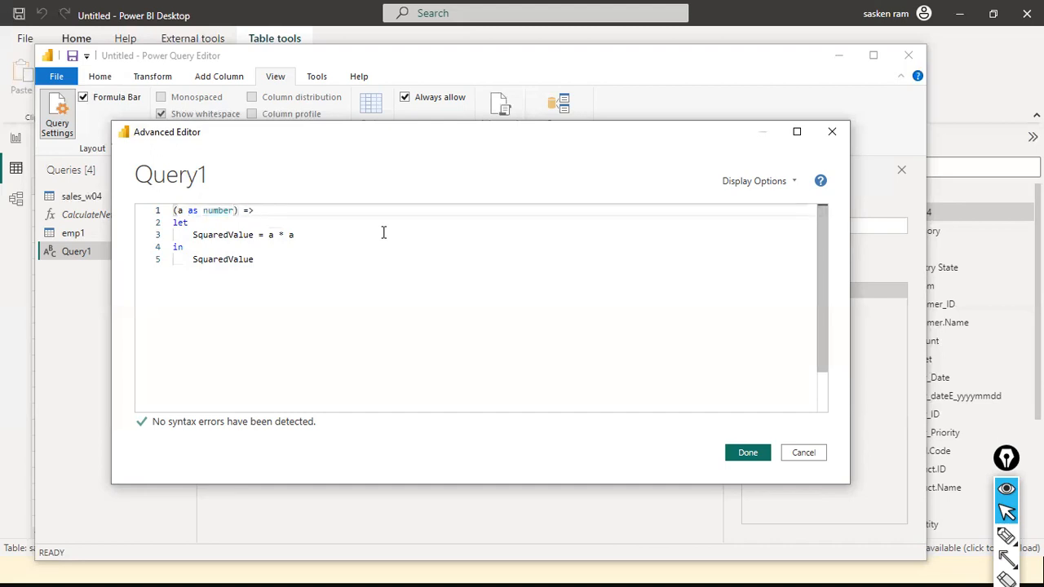
Examine the let block of the function and the variable name defined inside it.
key(Down)
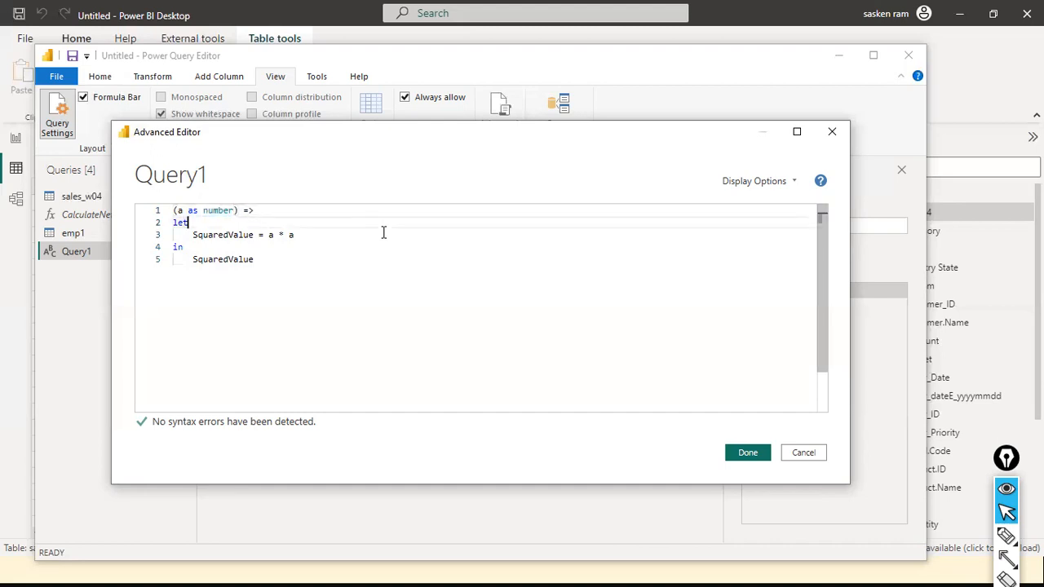
key(Home)
key(shift+Down)
key(shift+Down)
key(shift+Down)
key(shift+Down)
key(ctrl+Home)
key(Down)
key(Down)
key(ctrl+shift+Right)
key(ctrl+shift+Right)
key(ctrl+shift+Right)
key(ctrl+shift+Right)
key(ctrl+shift+Right)
key(ctrl+shift+Right)
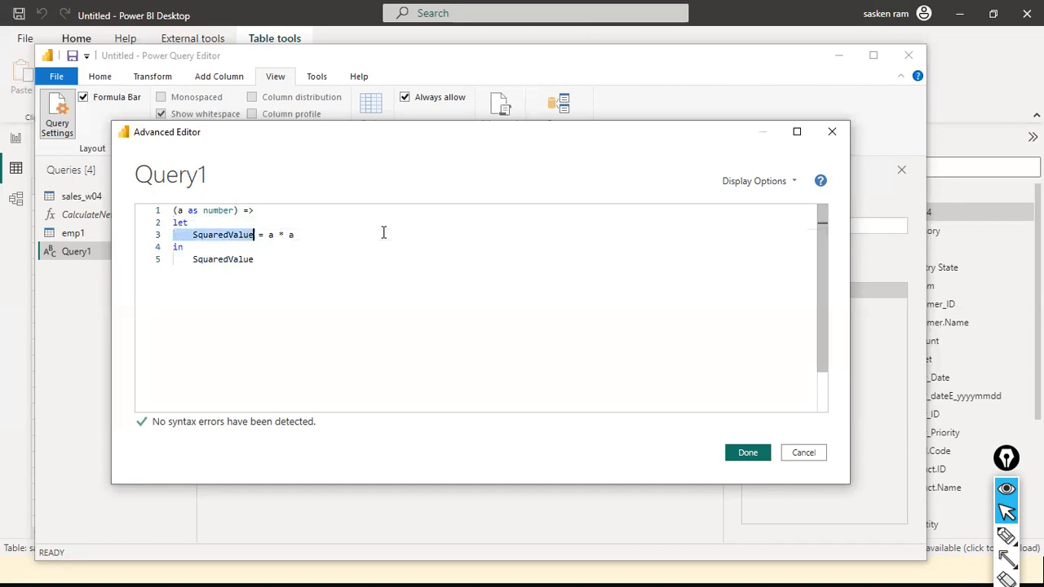
key(Down)
key(Up)
key(ctrl+Right)
key(ctrl+Right)
key(ctrl+Right)
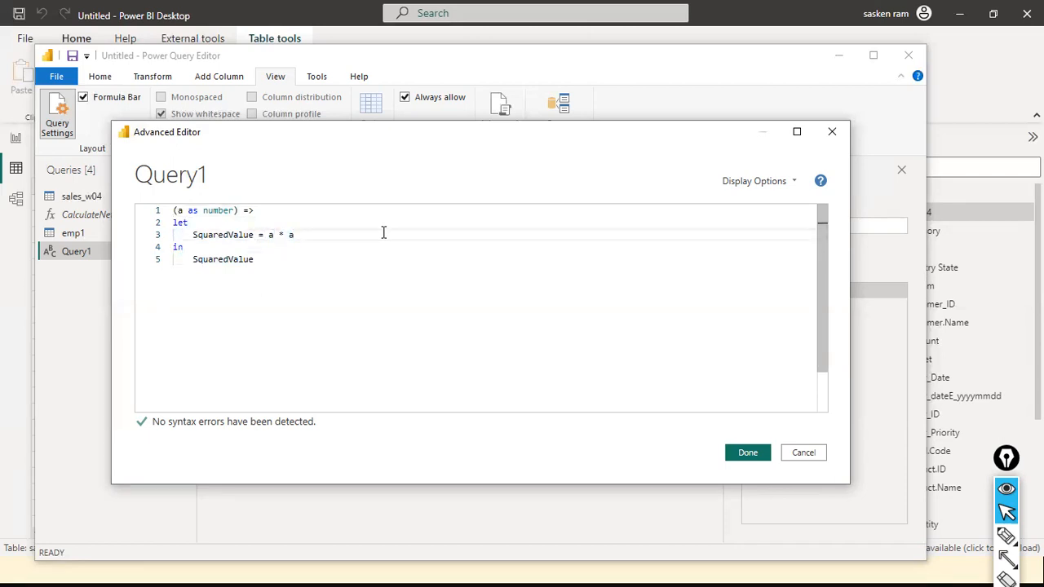
Examine the a * a expression and how its variable is returned in the in clause.
key(shift+End)
key(shift+Down)
key(Up)
key(Up)
key(Down)
drag(316, 237, 269, 234)
click(229, 235)
click(224, 260)
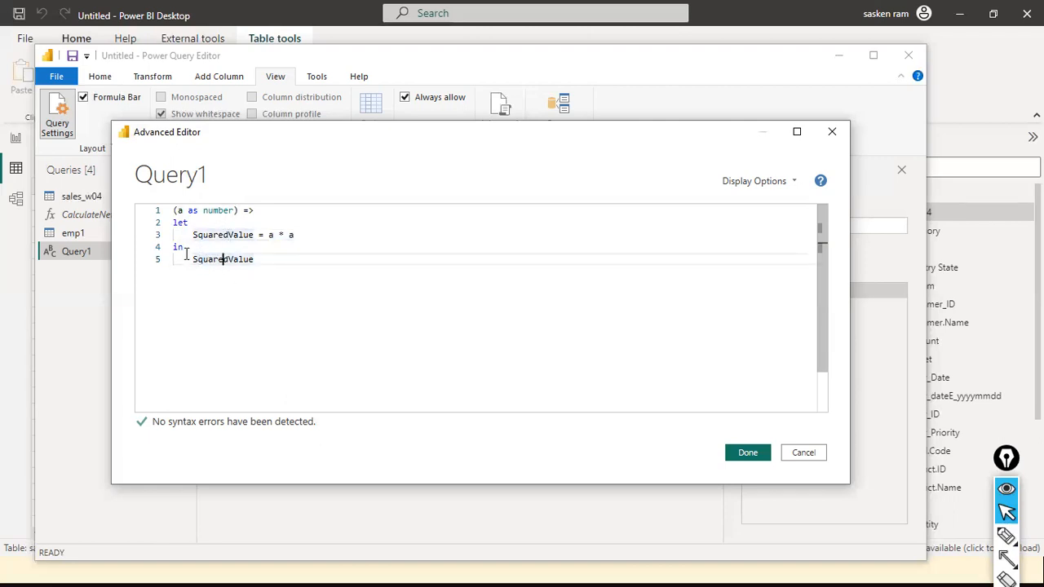
click(185, 227)
click(201, 266)
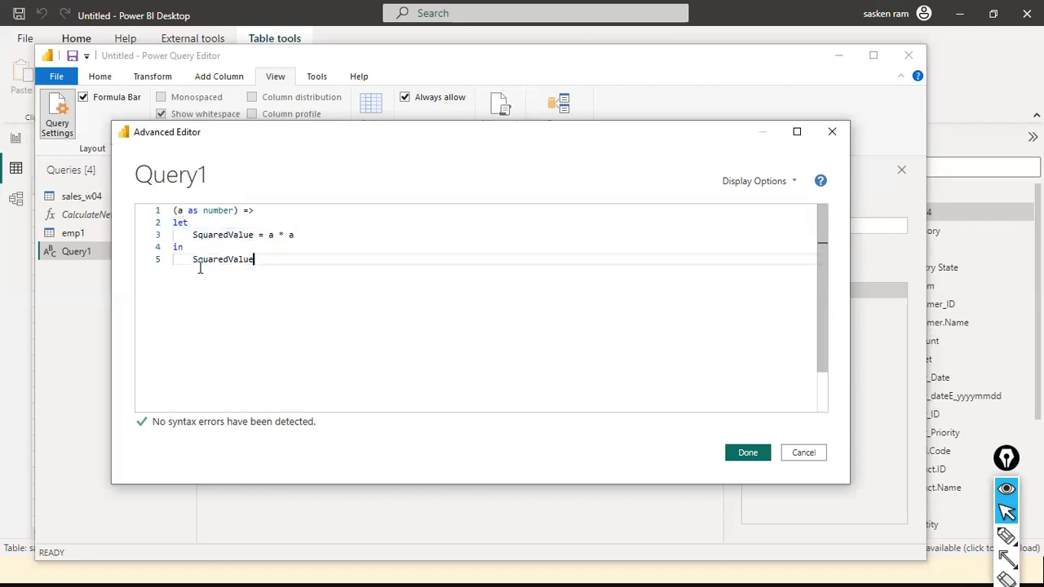
click(340, 236)
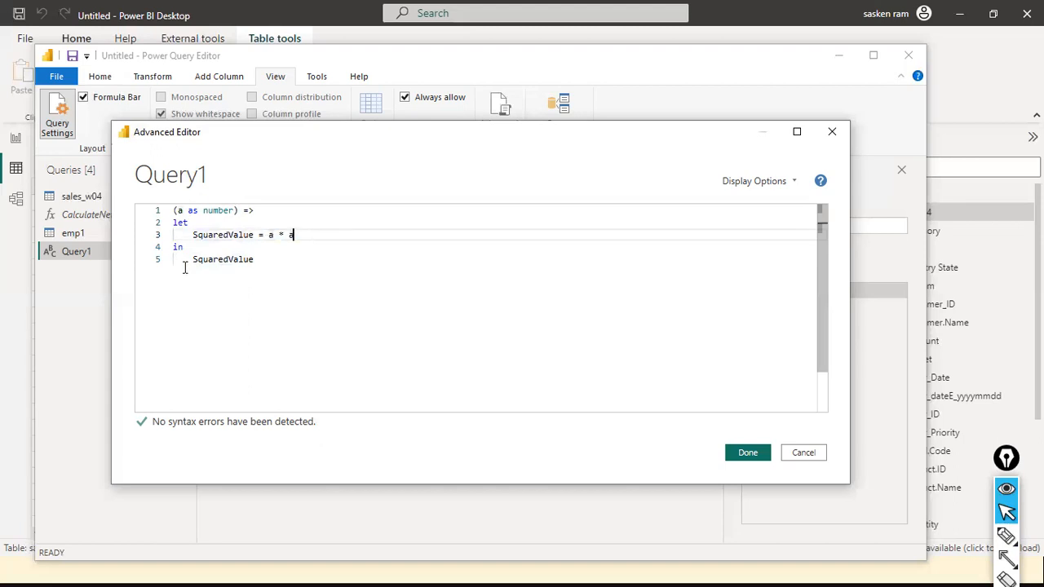
Accept the finished code so Query1 becomes a custom function with parameter a.
click(275, 269)
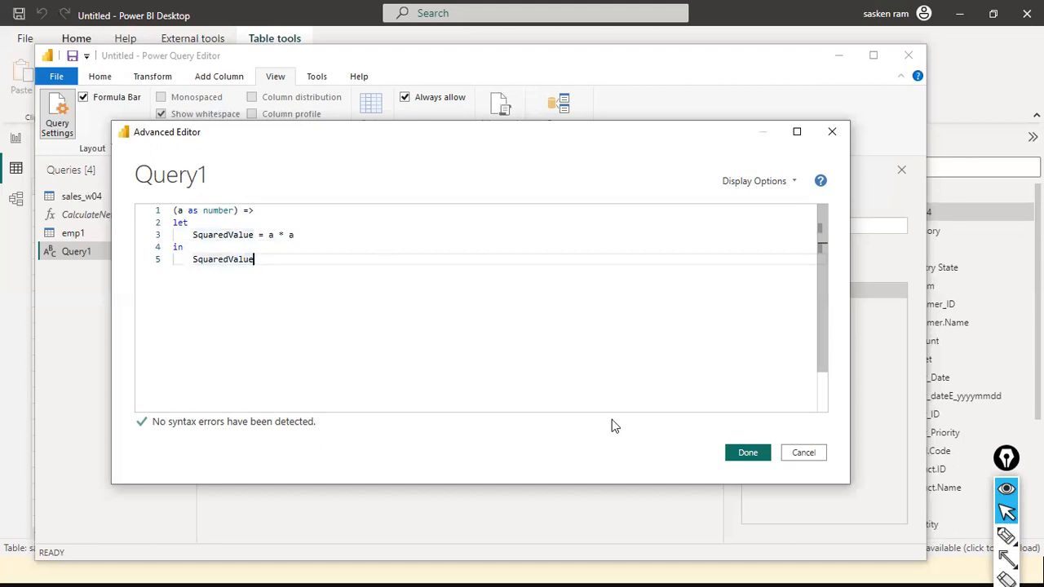
click(764, 459)
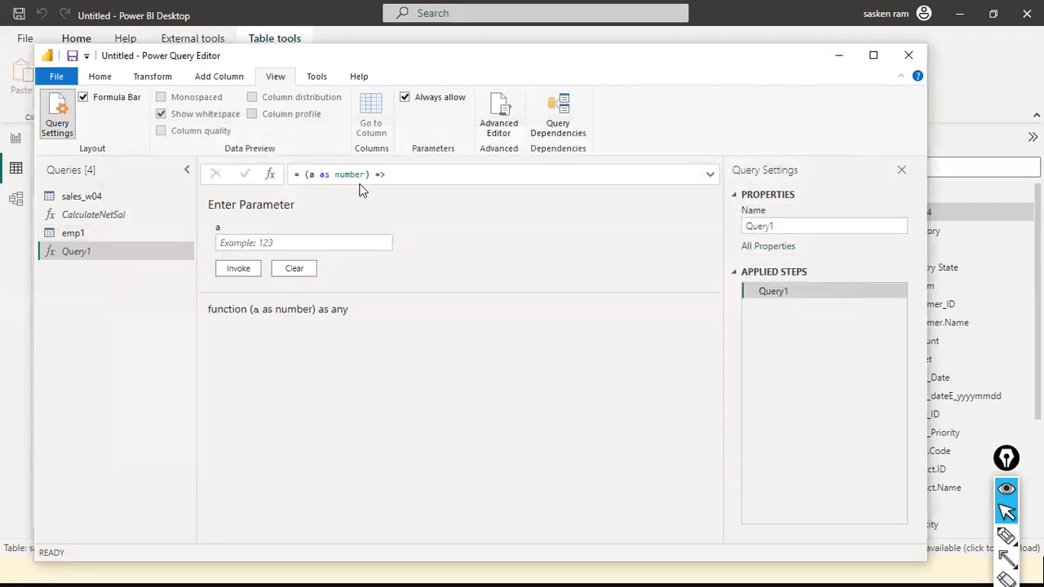
Invoke Query1 with parameter a set to 16, showing the function's full code in the expanded formula bar.
click(250, 238)
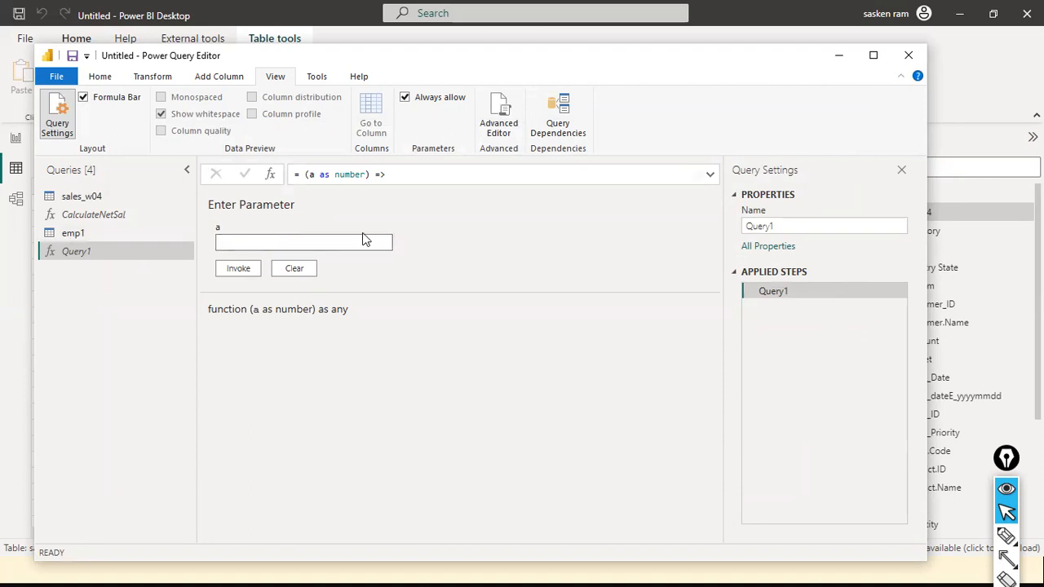
click(410, 174)
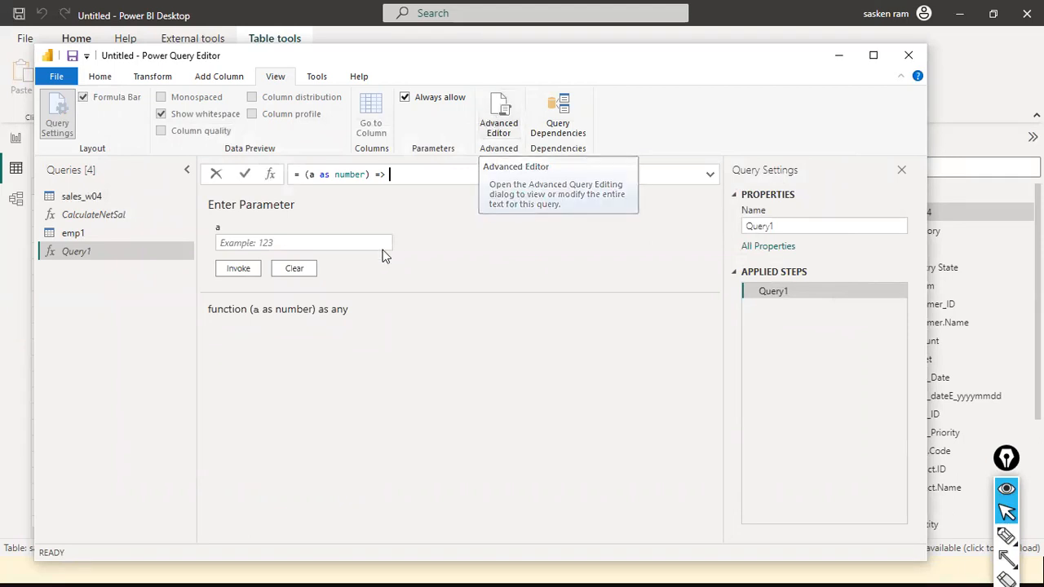
click(315, 244)
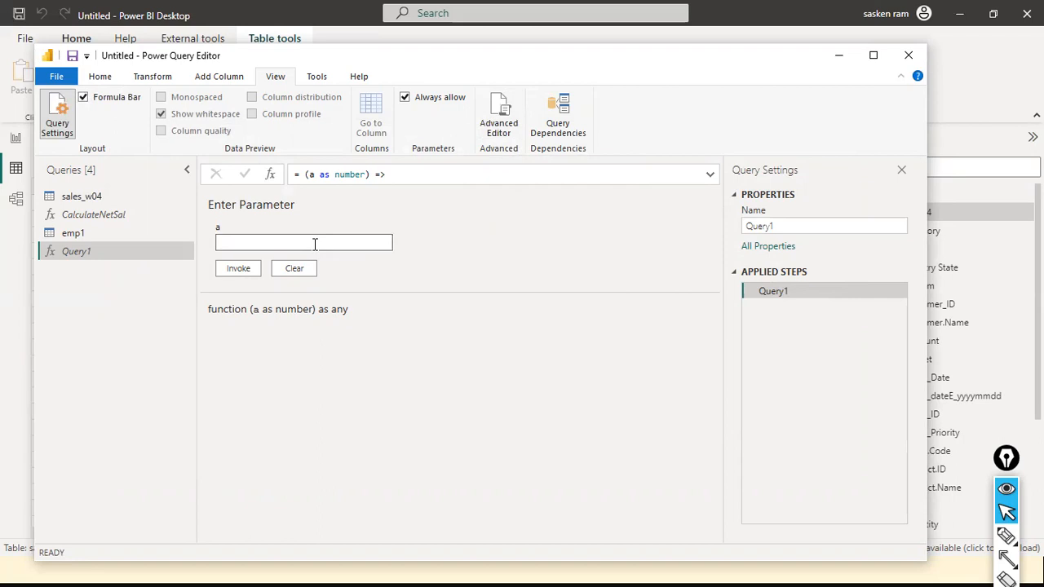
text(16)
click(710, 174)
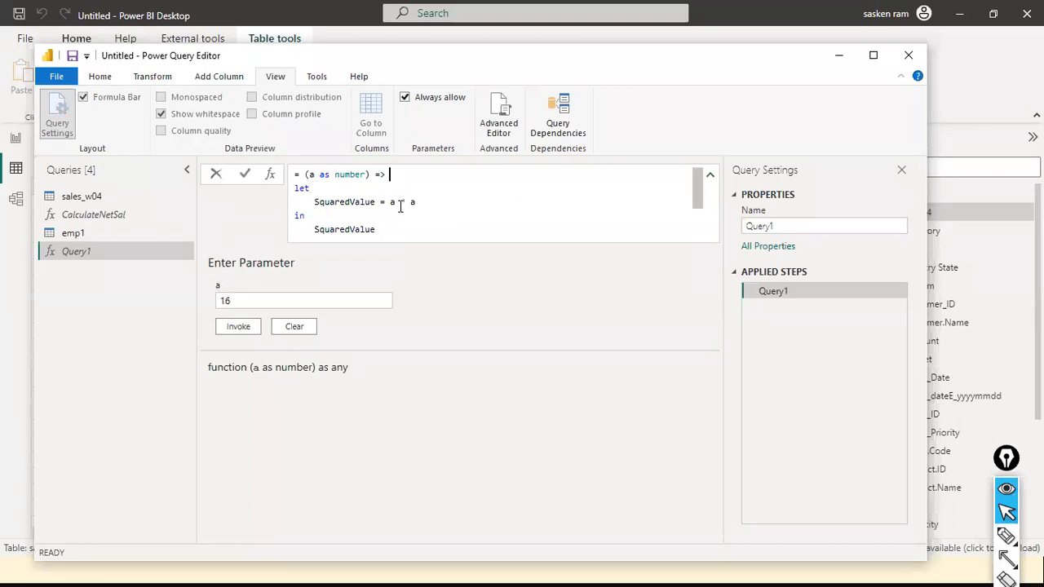
click(234, 329)
click(239, 327)
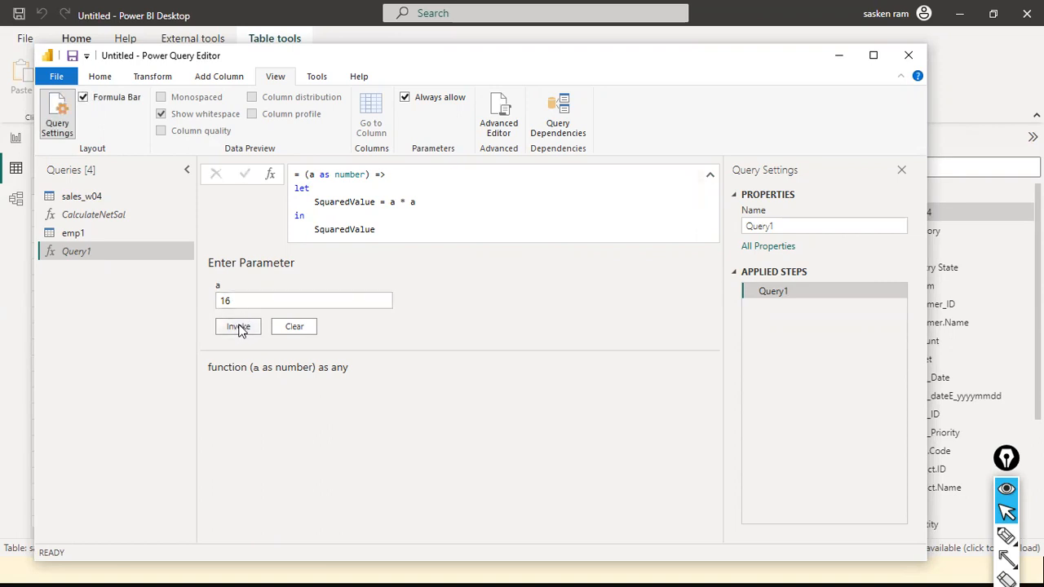
Invoke the Query1 function again with parameter a set to 256.
click(56, 251)
click(266, 298)
text(256)
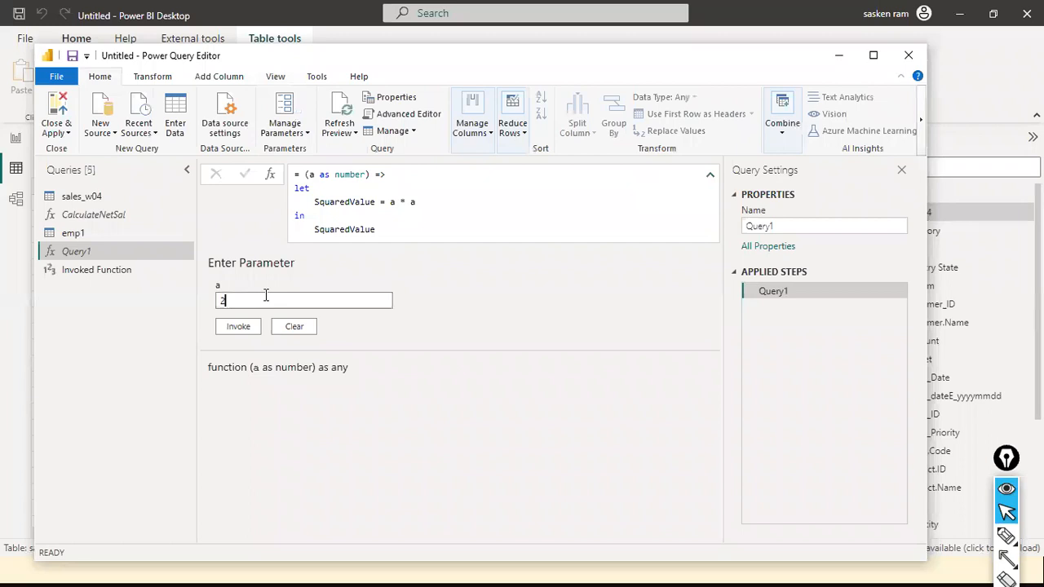
click(236, 328)
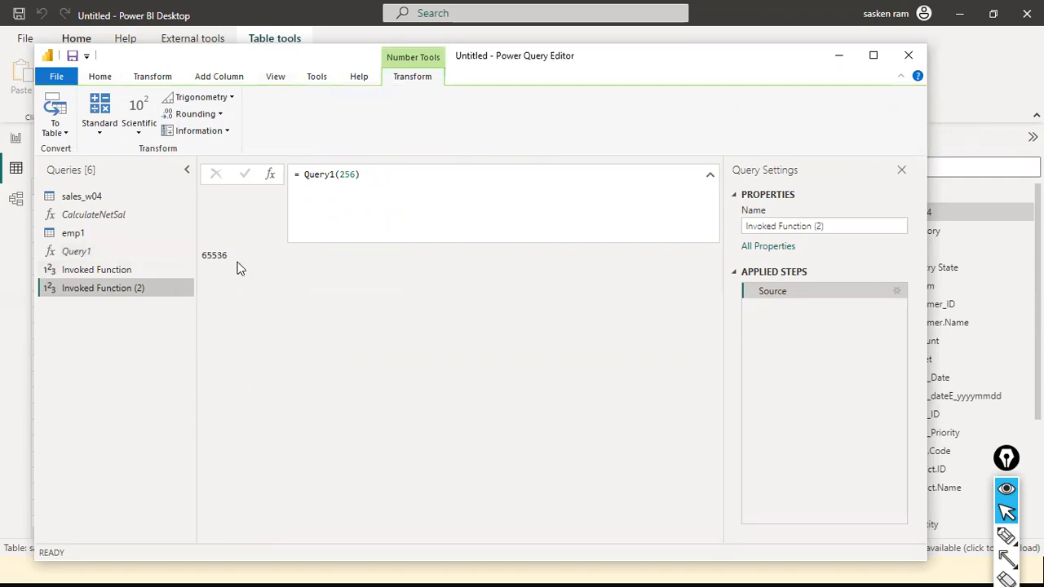
Rename the Query1 function to SquareMe.
click(71, 254)
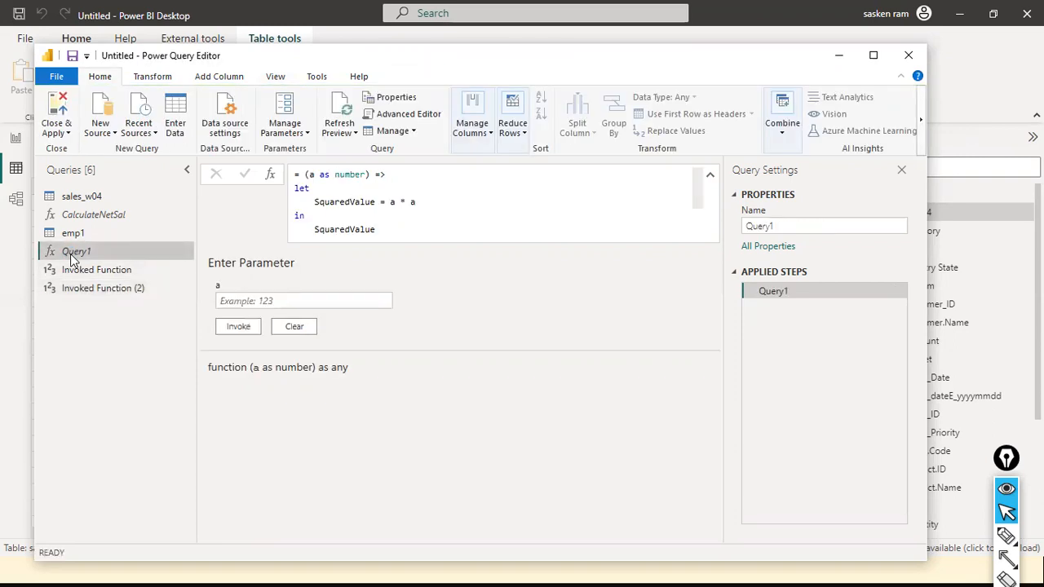
right_click(70, 254)
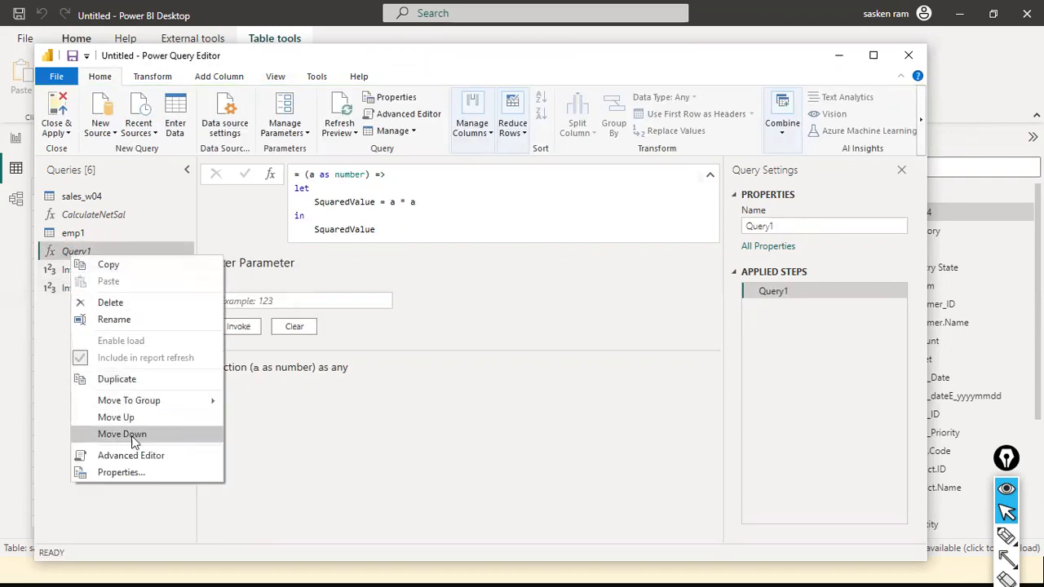
click(166, 320)
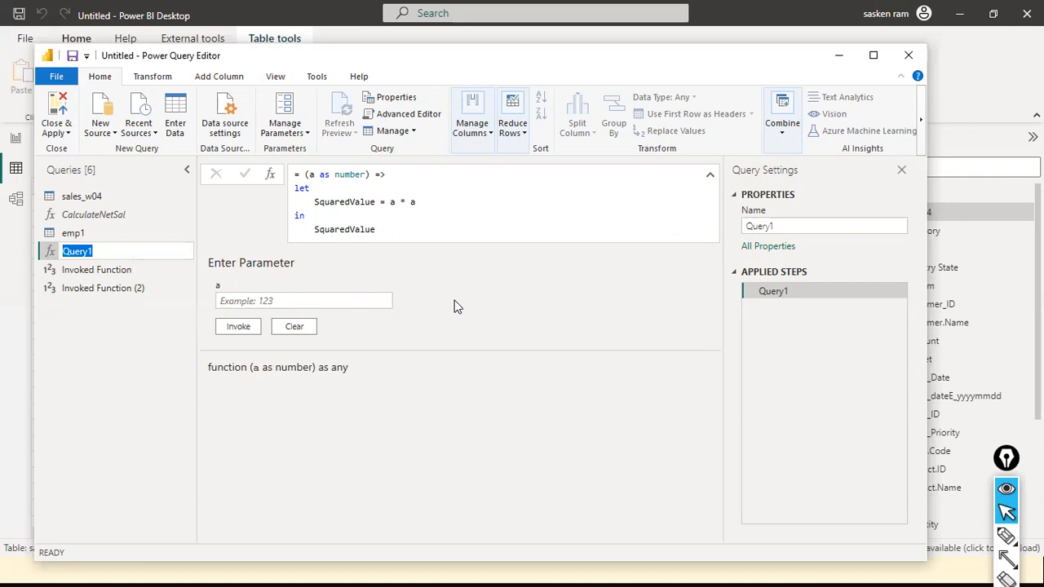
text(SquareMe)
key(Return)
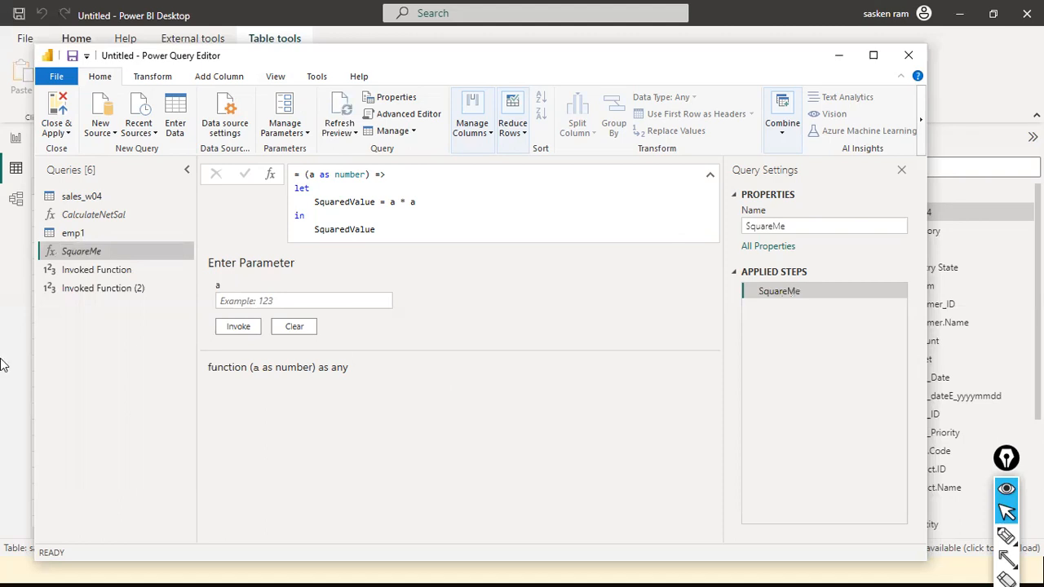
Examine both invoked function queries, comparing the SquareMe call and its argument with the returned result.
click(103, 277)
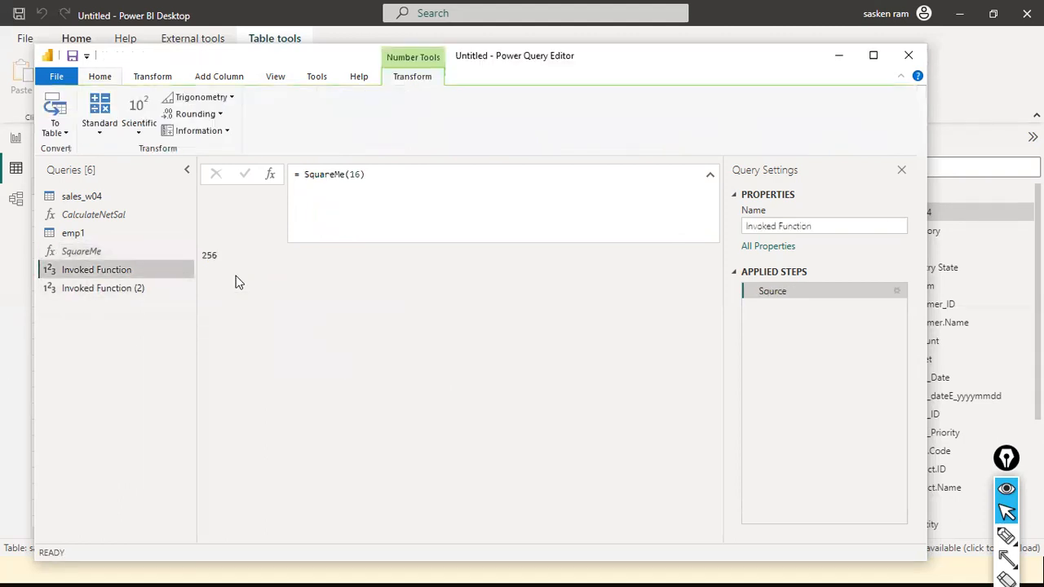
click(121, 292)
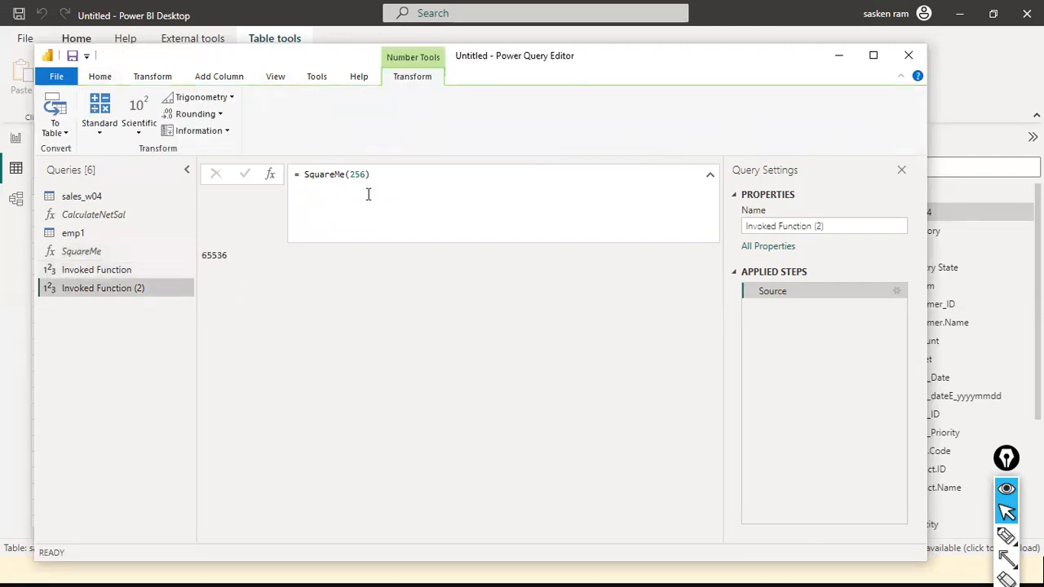
key(ctrl+shift+9)
mouse_move(361, 212)
mouse_down()
mouse_move(359, 181)
mouse_move(222, 249)
mouse_up()
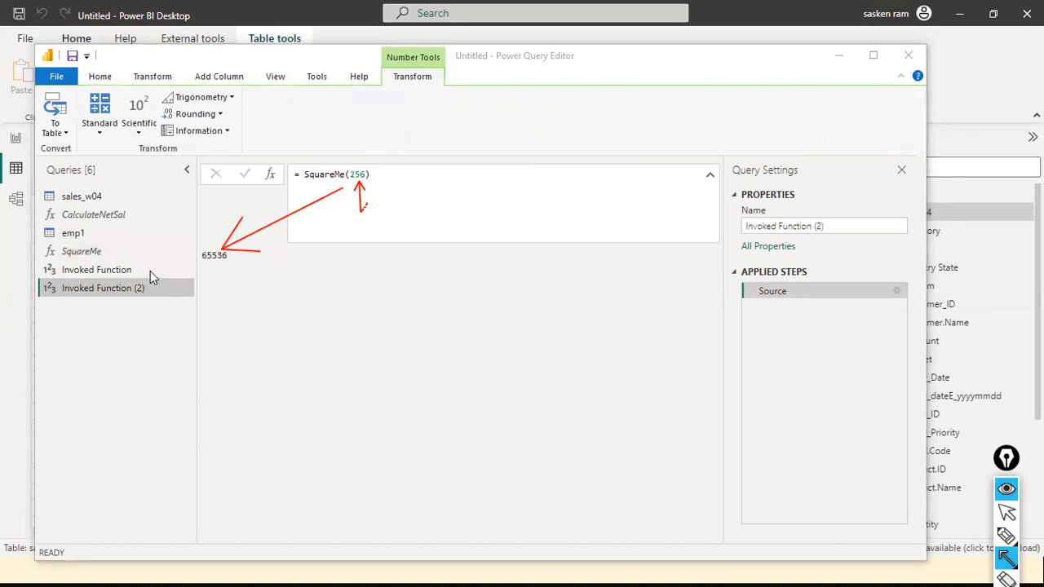
drag(205, 242, 111, 250)
mouse_move(179, 197)
mouse_down()
mouse_move(137, 210)
mouse_move(151, 216)
mouse_up()
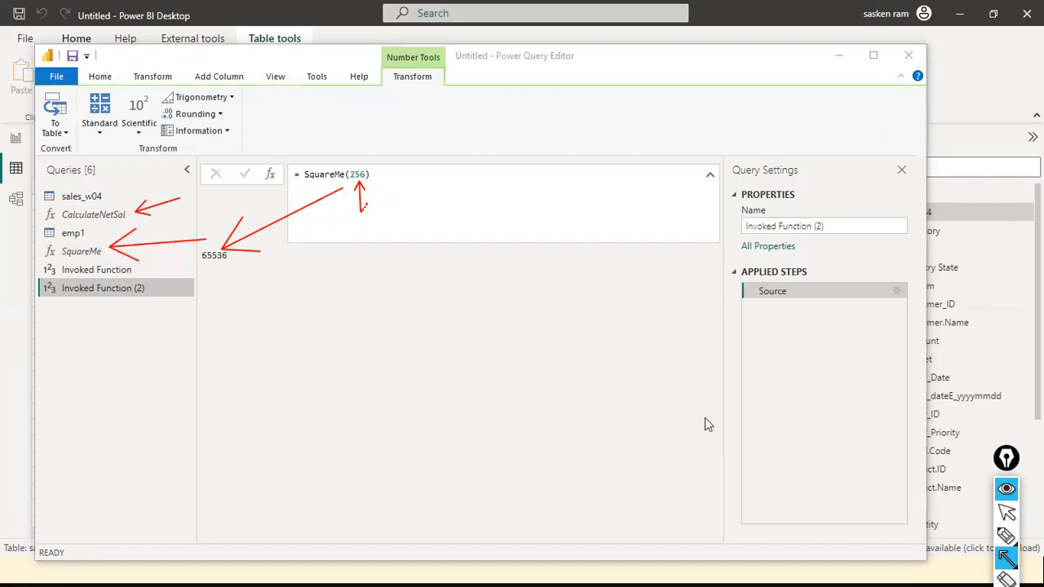
key(ctrl+shift+7)
key(ctrl+shift+2)
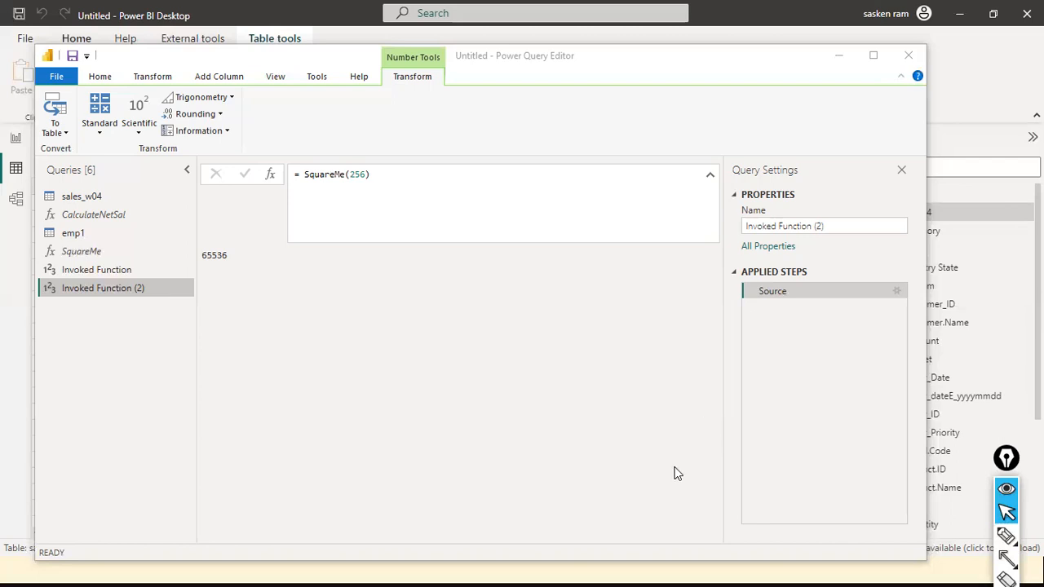
Apply the query changes to the data model and close the Power Query Editor.
click(127, 255)
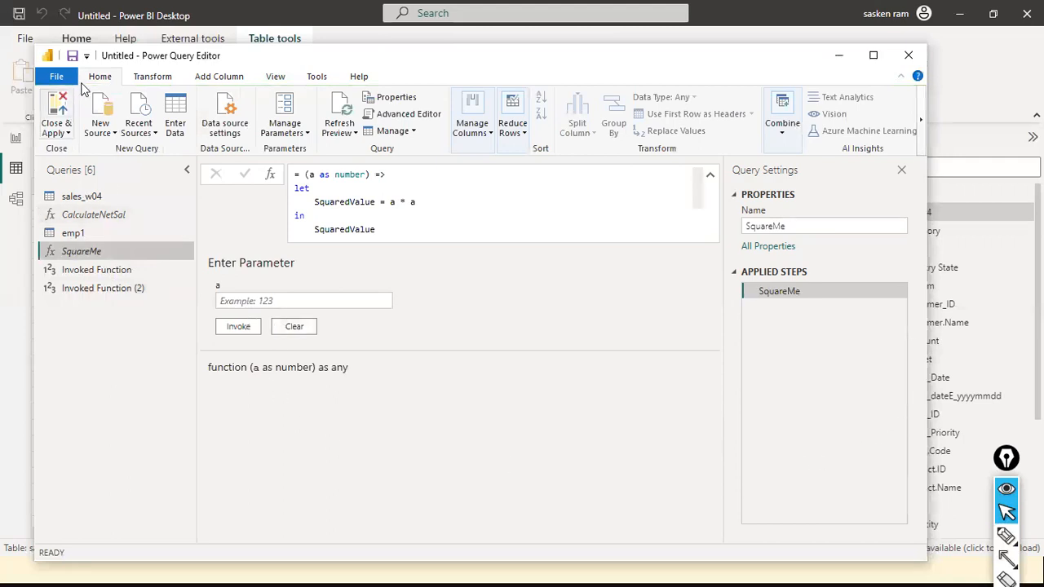
click(56, 79)
click(99, 112)
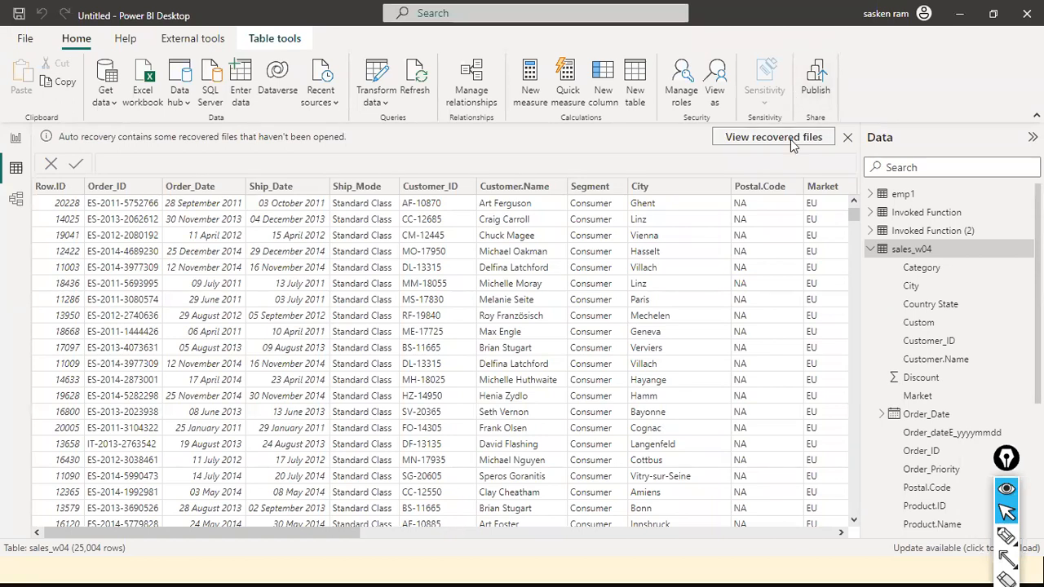
Switch to the slide presentation and advance to the Query Parameter title slide.
key(alt+Tab)
key(alt+Tab)
key(alt+Tab)
key(alt+Tab)
key(Right)
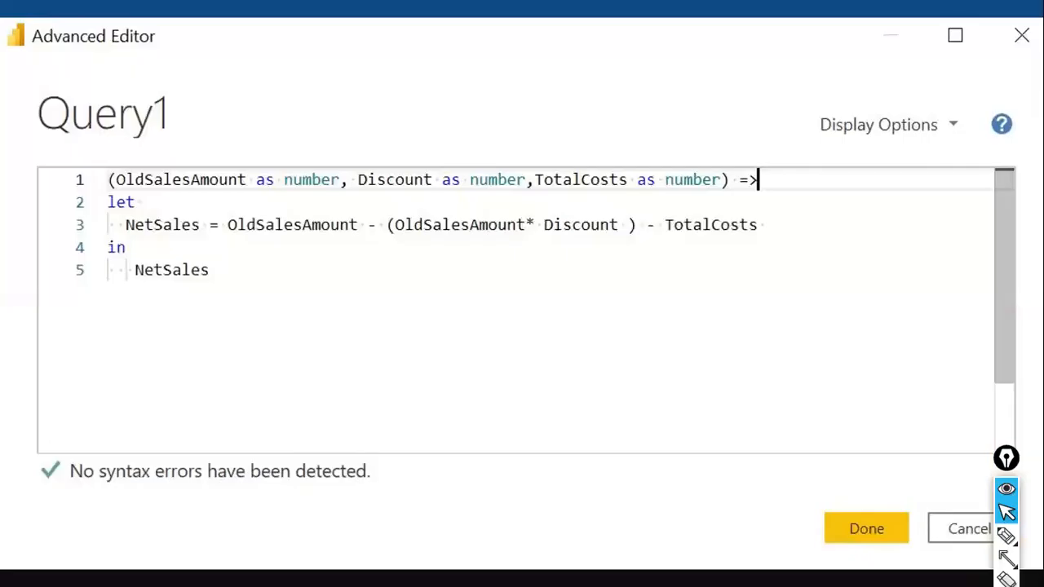
key(Right)
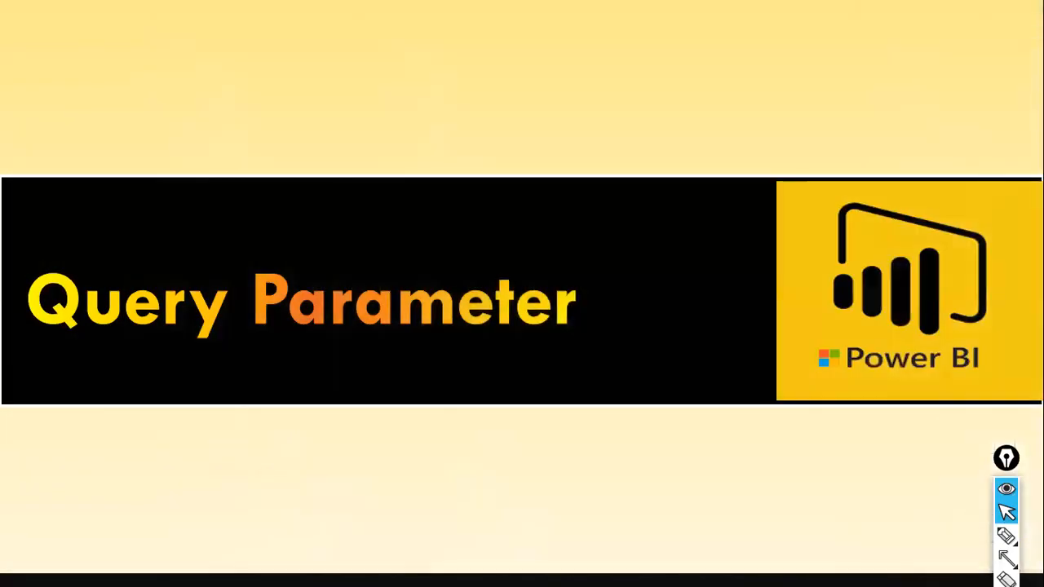